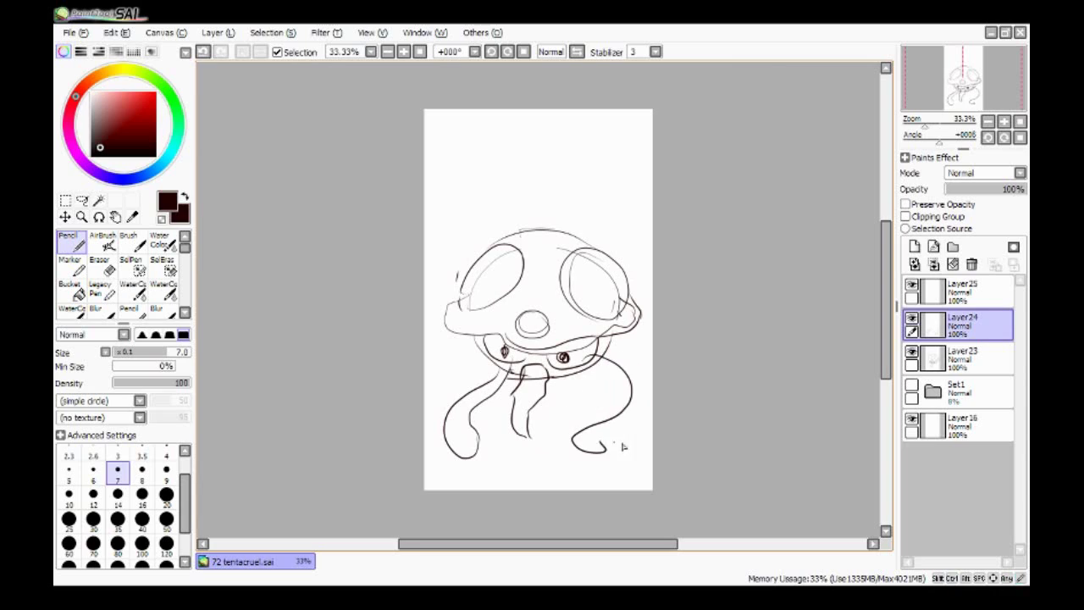
# Sketch the curled front tentacle on Layer24 and the fan of thin tentacles under the body on Layer25, erasing overlapping lines
pyautogui.moveTo(600, 358)
pyautogui.mouseDown()
pyautogui.moveTo(620, 379)
pyautogui.moveTo(580, 392)
pyautogui.mouseUp()
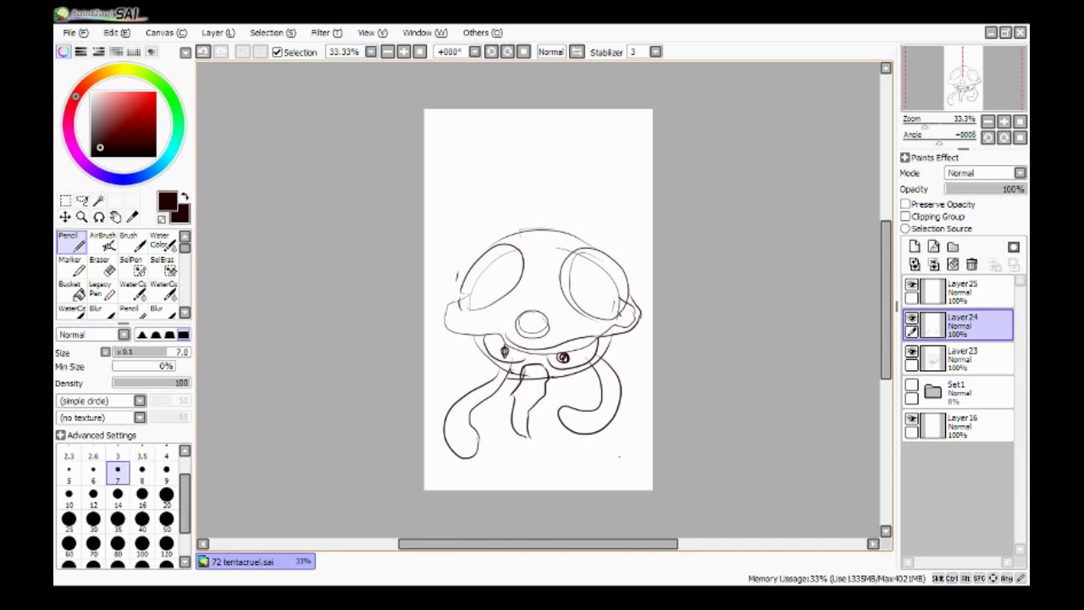
pyautogui.press('Down')
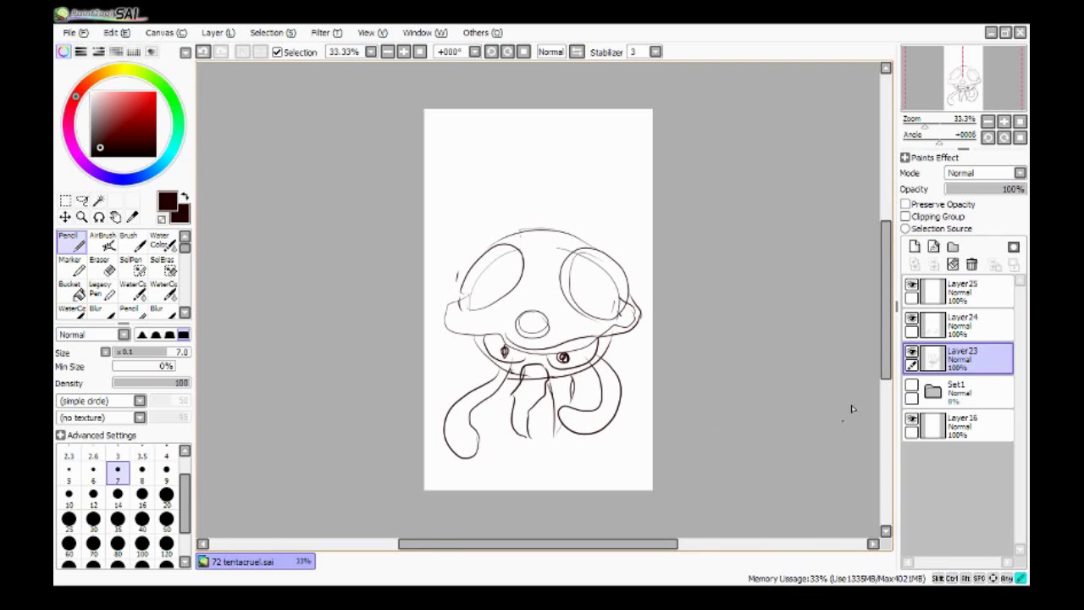
pyautogui.press('Up')
pyautogui.press('Up')
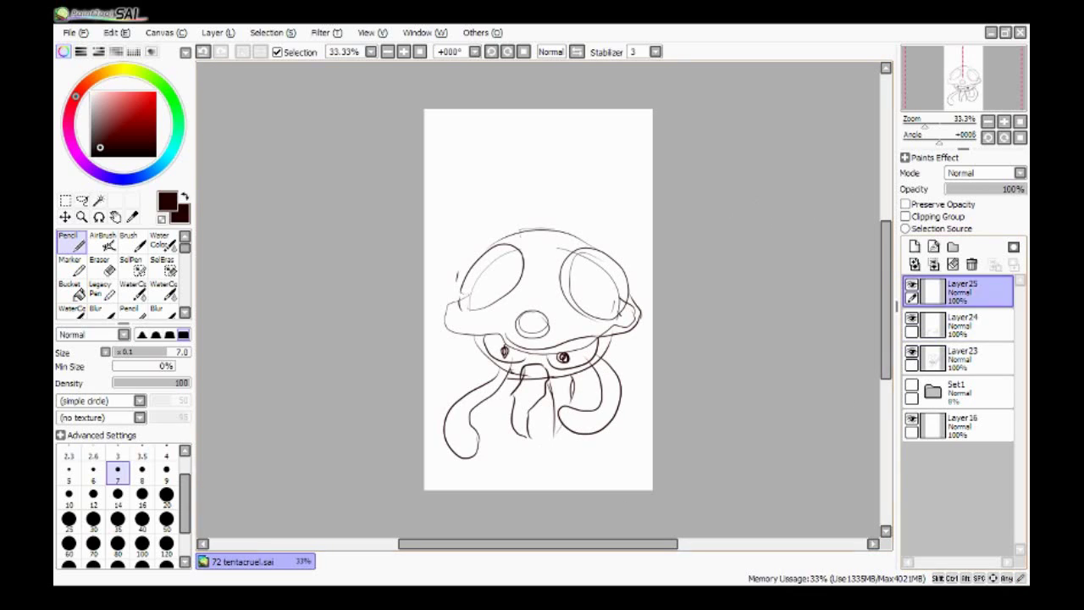
pyautogui.moveTo(603, 355); pyautogui.dragTo(593, 436)
pyautogui.moveTo(609, 352)
pyautogui.mouseDown()
pyautogui.moveTo(610, 434)
pyautogui.moveTo(609, 402)
pyautogui.moveTo(649, 372)
pyautogui.mouseUp()
pyautogui.moveTo(575, 381); pyautogui.dragTo(555, 449)
pyautogui.moveTo(584, 374); pyautogui.dragTo(600, 372)
pyautogui.moveTo(500, 364)
pyautogui.mouseDown()
pyautogui.moveTo(428, 388)
pyautogui.moveTo(508, 457)
pyautogui.mouseUp()
pyautogui.moveTo(542, 368); pyautogui.dragTo(536, 449)
pyautogui.press('e')
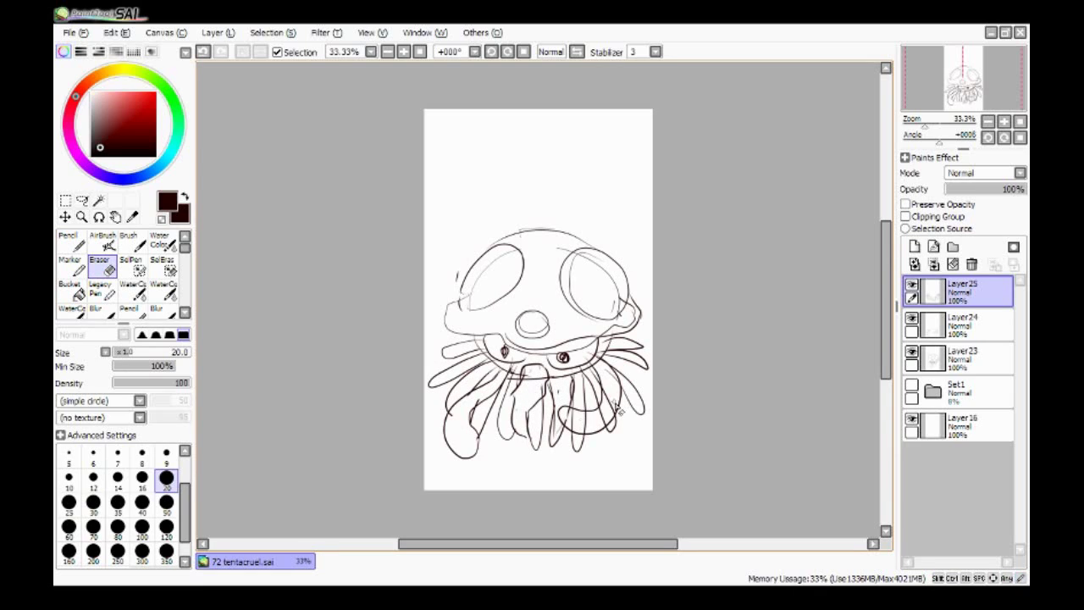
# Group the sketch layers into a folder named "ten to cruel" and lower its opacity to 8%
pyautogui.hotkey('ctrl', 'g')
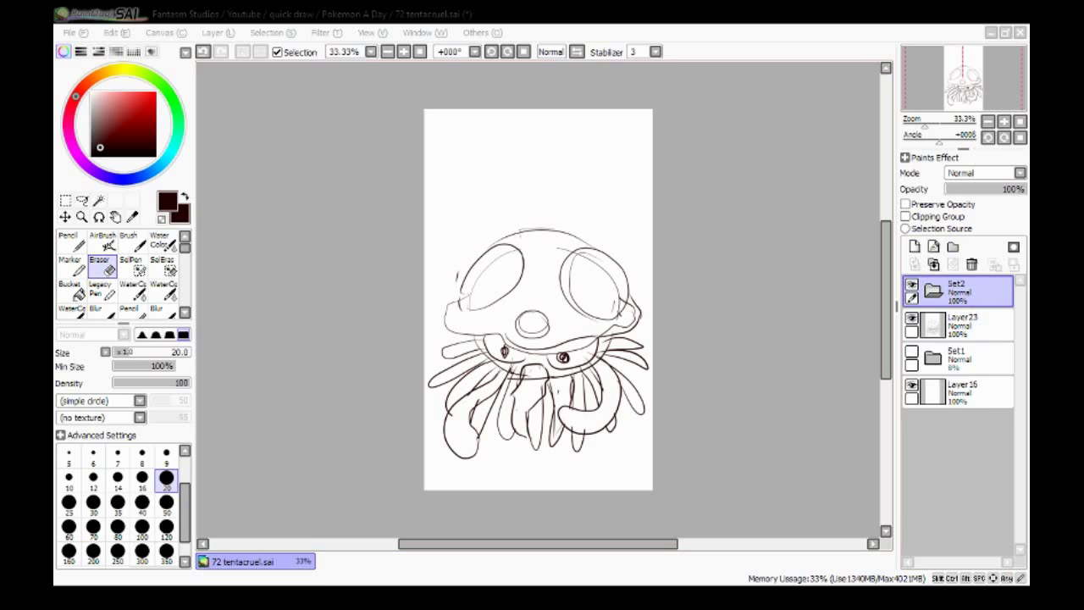
pyautogui.write('ten to cruel')
pyautogui.press('Return')
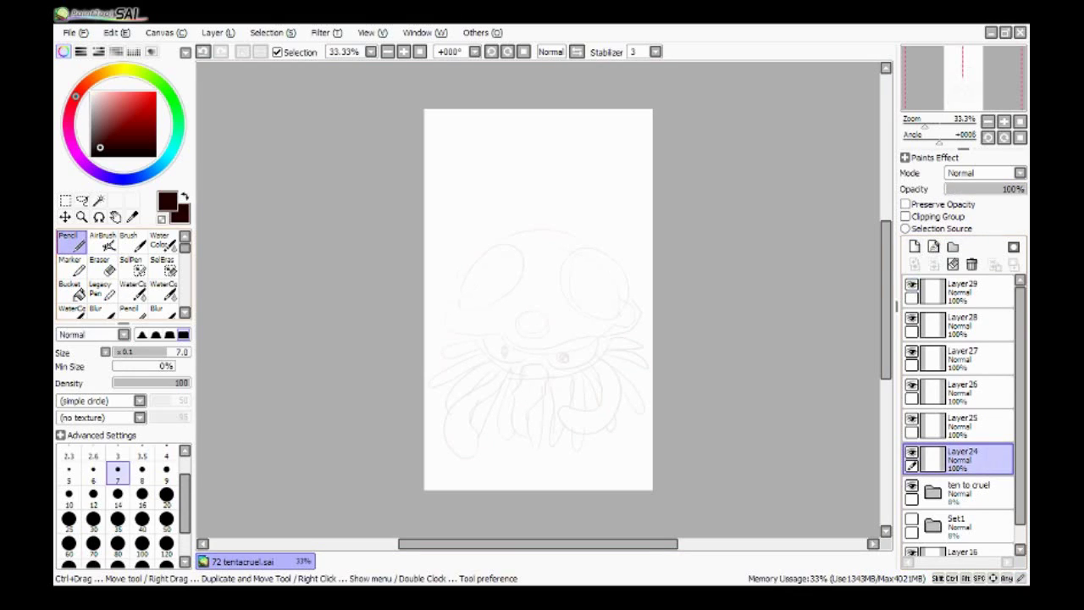
# Transform the "ten to cruel" sketch folder so it sits higher on the canvas and is slightly smaller
pyautogui.click(965, 491)
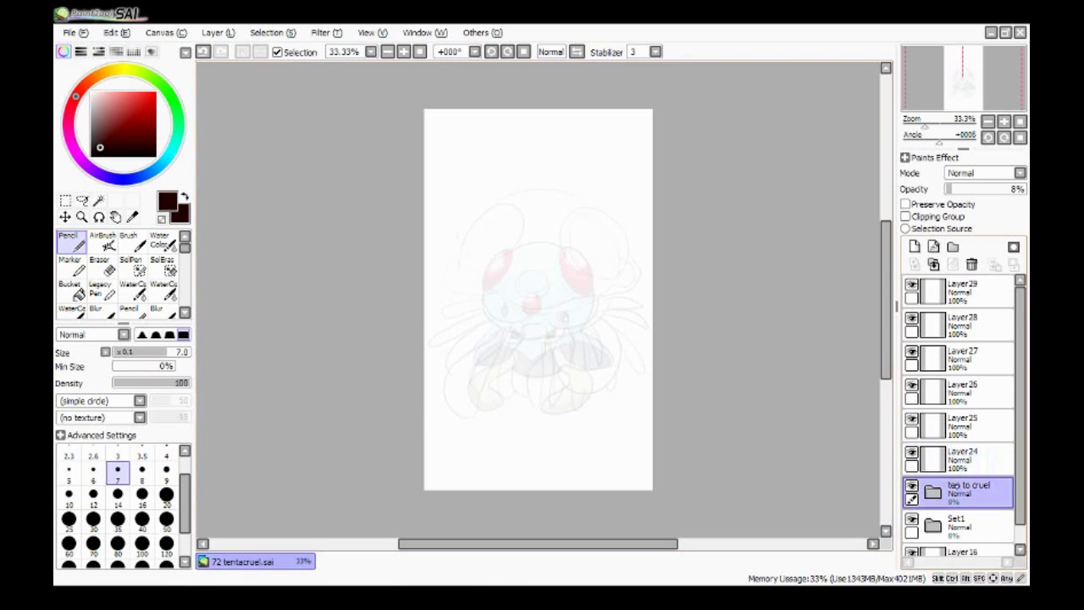
pyautogui.hotkey('ctrl', 't')
pyautogui.moveTo(647, 184); pyautogui.dragTo(641, 204)
pyautogui.press('Return')
# Ink the top arc of the bell and the wavy brim beneath it on Layer24, following the faded sketch
pyautogui.click(963, 458)
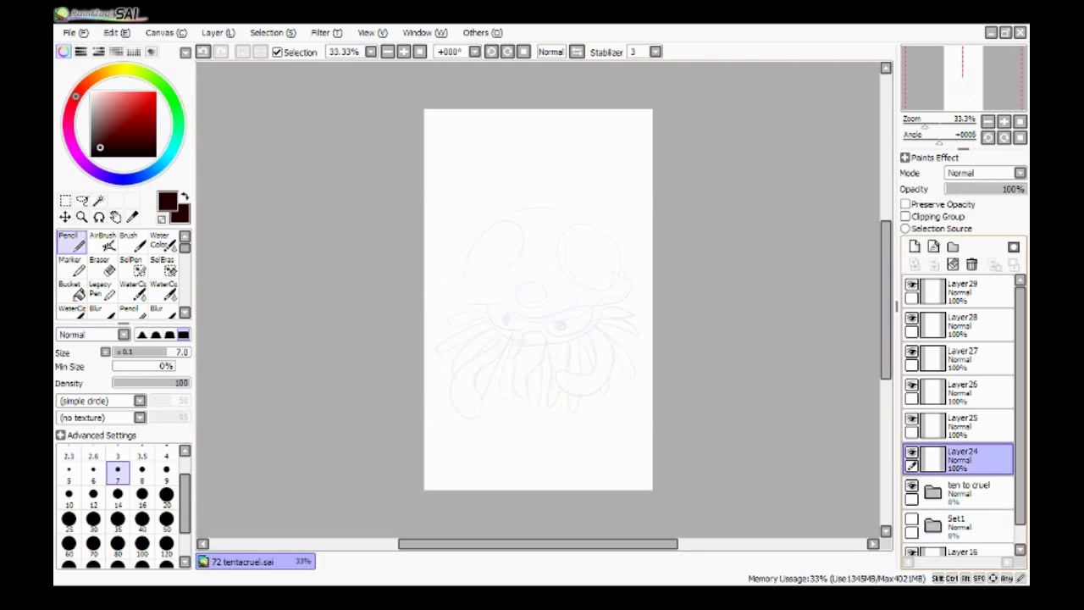
pyautogui.scroll(2, 542, 296)
pyautogui.moveTo(542, 142); pyautogui.dragTo(598, 225)
pyautogui.hotkey('ctrl', 'z')
pyautogui.moveTo(296, 173); pyautogui.dragTo(584, 188)
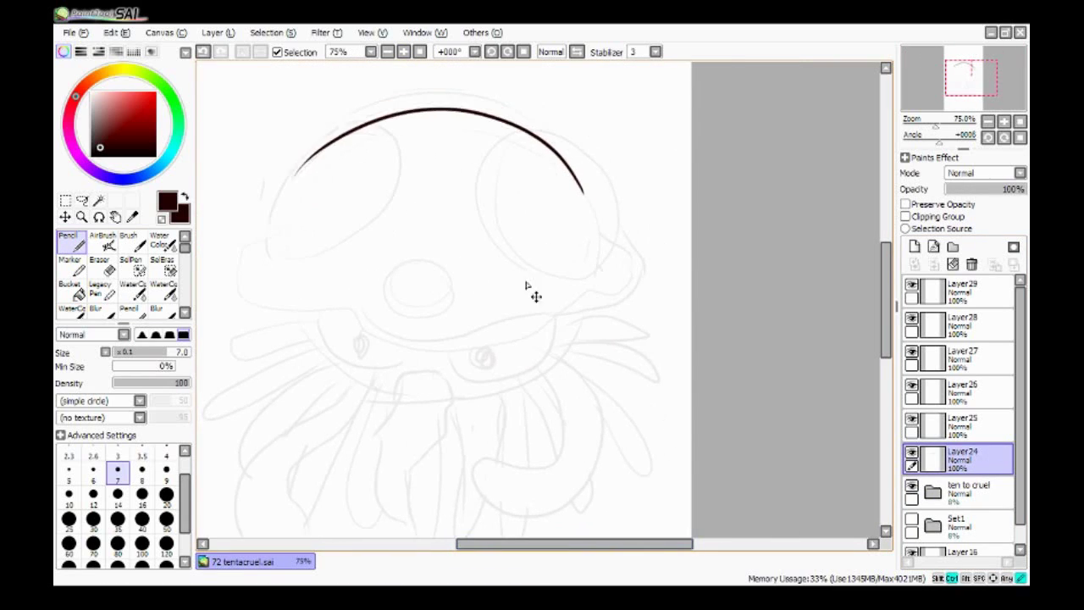
pyautogui.moveTo(302, 227)
pyautogui.mouseDown()
pyautogui.moveTo(399, 317)
pyautogui.moveTo(503, 347)
pyautogui.moveTo(574, 227)
pyautogui.mouseUp()
pyautogui.hotkey('ctrl', 't')
pyautogui.press('Return')
pyautogui.moveTo(296, 203); pyautogui.dragTo(545, 283)
# Transform the bell's top arc to make it narrower and line it up with the brim
pyautogui.hotkey('ctrl', 't')
pyautogui.moveTo(533, 193); pyautogui.dragTo(496, 181)
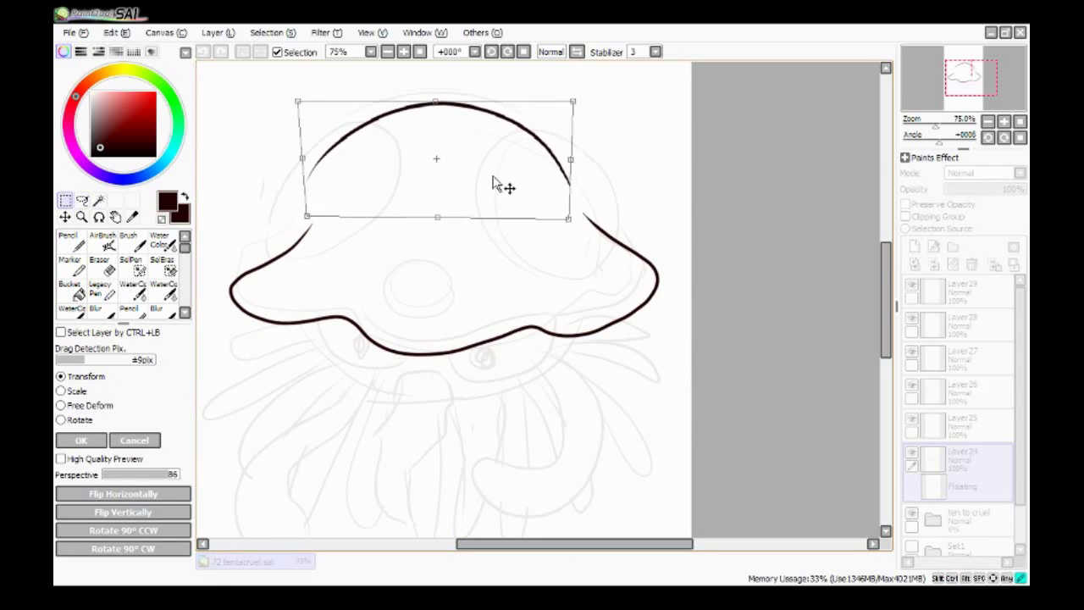
pyautogui.press('Return')
# Ink the tilted oval on the left side of the bell on Layer25 and erase its stray line end
pyautogui.click(961, 423)
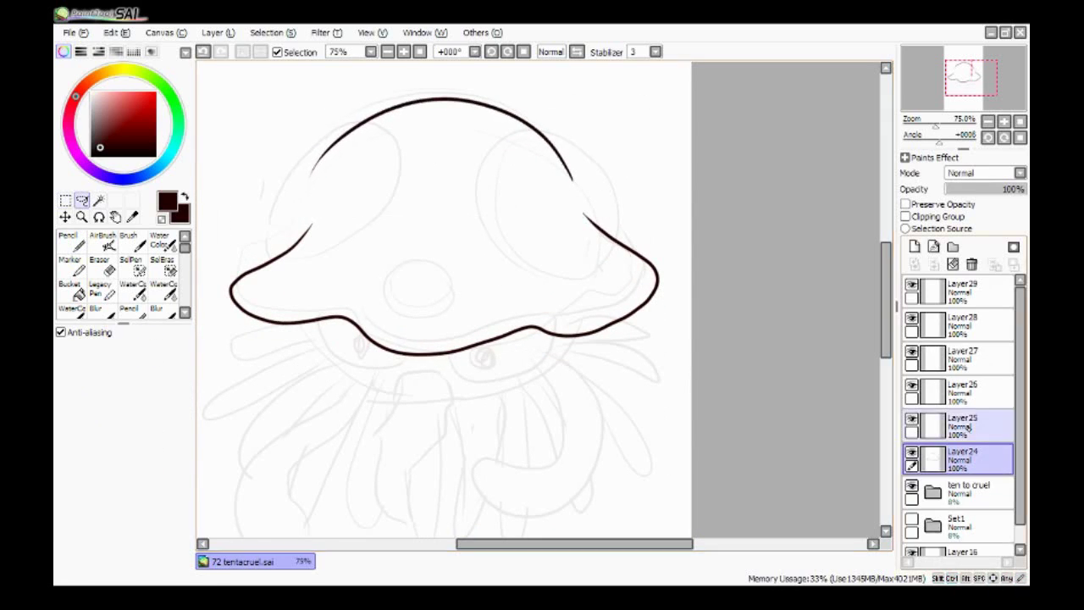
pyautogui.click(71, 240)
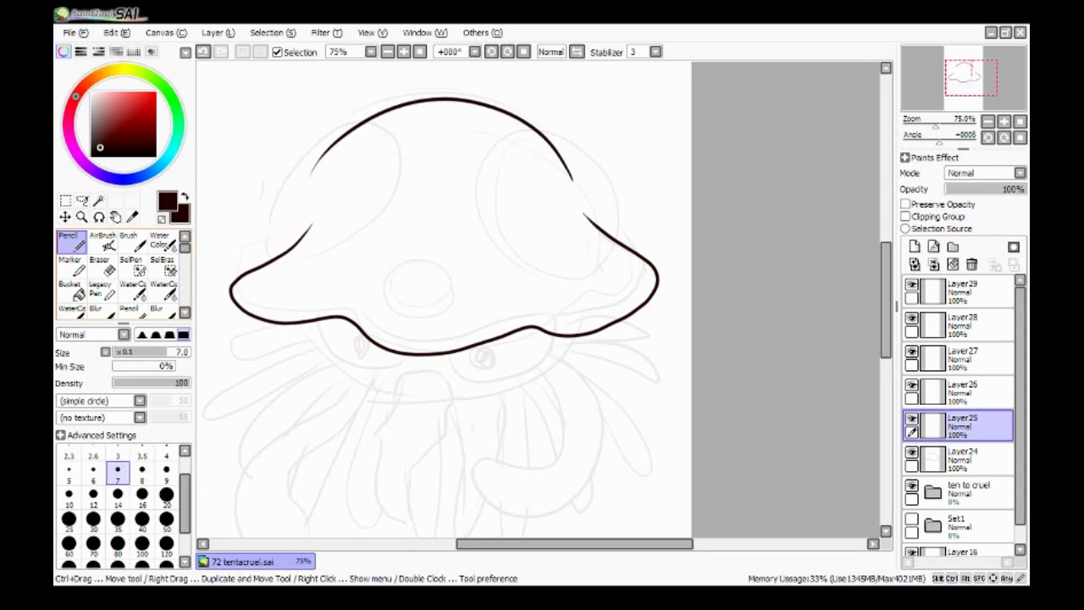
pyautogui.moveTo(292, 254)
pyautogui.mouseDown()
pyautogui.moveTo(352, 230)
pyautogui.moveTo(396, 137)
pyautogui.mouseUp()
pyautogui.hotkey('ctrl', 'z')
pyautogui.moveTo(282, 257); pyautogui.dragTo(274, 181)
pyautogui.hotkey('ctrl', 'z')
pyautogui.moveTo(293, 256)
pyautogui.mouseDown()
pyautogui.moveTo(356, 110)
pyautogui.moveTo(310, 261)
pyautogui.moveTo(273, 201)
pyautogui.moveTo(312, 264)
pyautogui.mouseUp()
pyautogui.hotkey('ctrl', 'z')
pyautogui.hotkey('ctrl', 'z')
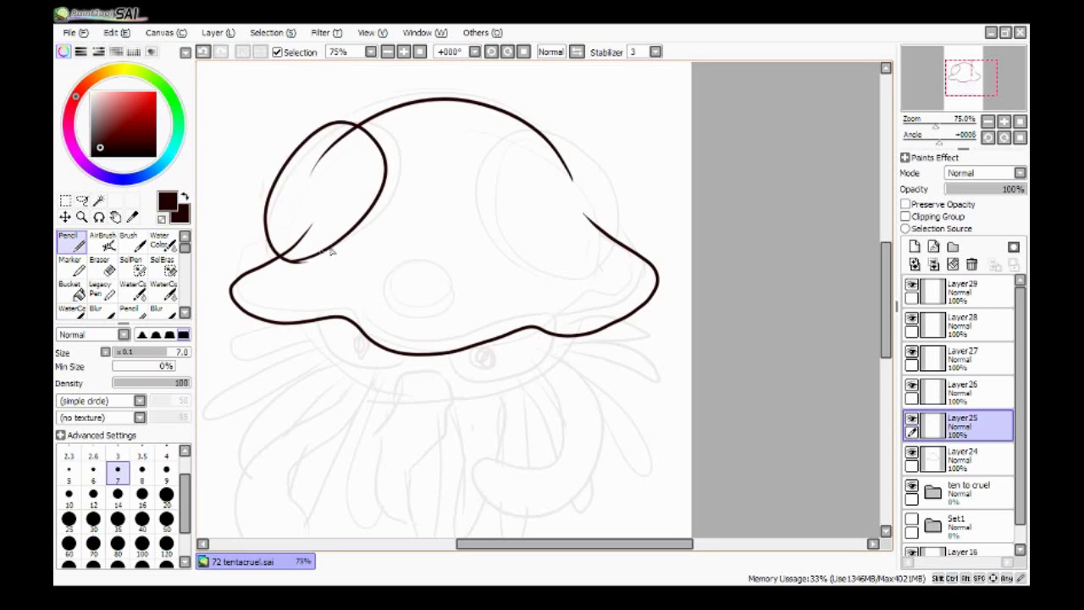
pyautogui.press('e')
pyautogui.scroll(1, 322, 269)
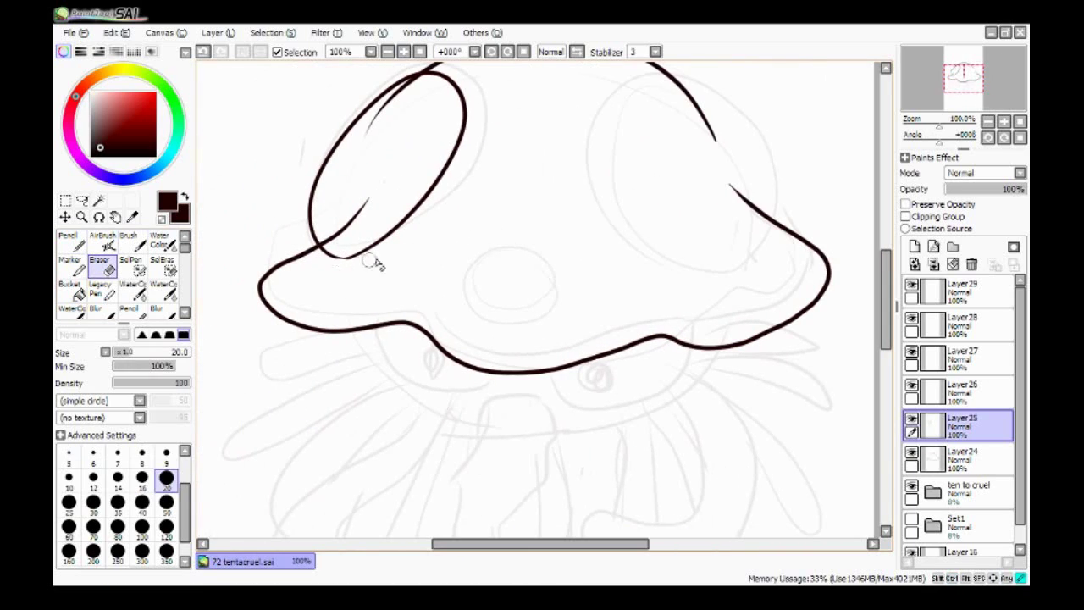
pyautogui.scroll(-1, 373, 272)
# Skew the left oval with a transform so it fits against the bell's outline
pyautogui.hotkey('ctrl', 't')
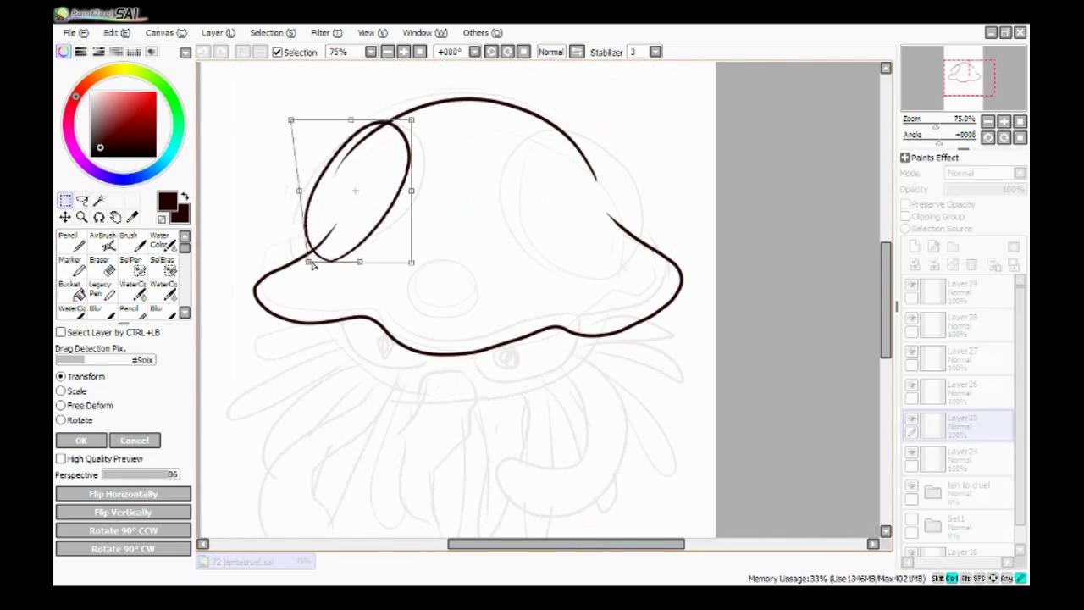
pyautogui.moveTo(428, 121); pyautogui.dragTo(417, 108)
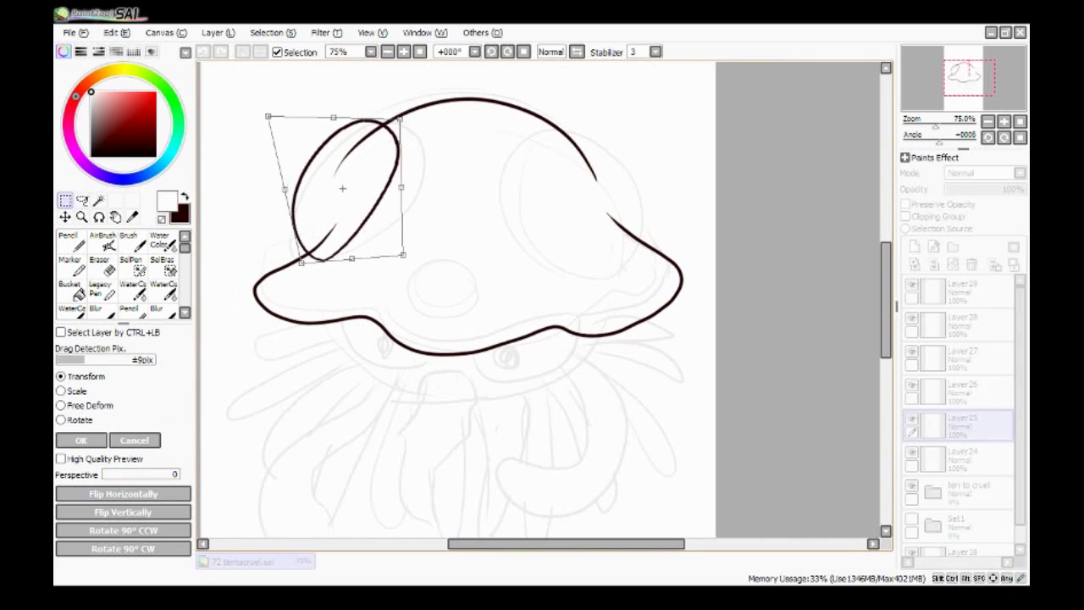
pyautogui.press('Return')
# Ink the large oval on the right side of the bell on Layer25 and clean up its overlapping line end
pyautogui.press('n')
pyautogui.moveTo(475, 135)
pyautogui.mouseDown()
pyautogui.moveTo(563, 127)
pyautogui.moveTo(472, 138)
pyautogui.mouseUp()
pyautogui.hotkey('ctrl', 'z')
pyautogui.hotkey('ctrl', 'z')
pyautogui.moveTo(563, 127)
pyautogui.mouseDown()
pyautogui.moveTo(474, 140)
pyautogui.moveTo(478, 161)
pyautogui.mouseUp()
pyautogui.hotkey('ctrl', 'z')
pyautogui.hotkey('ctrl', 'z')
pyautogui.press('e')
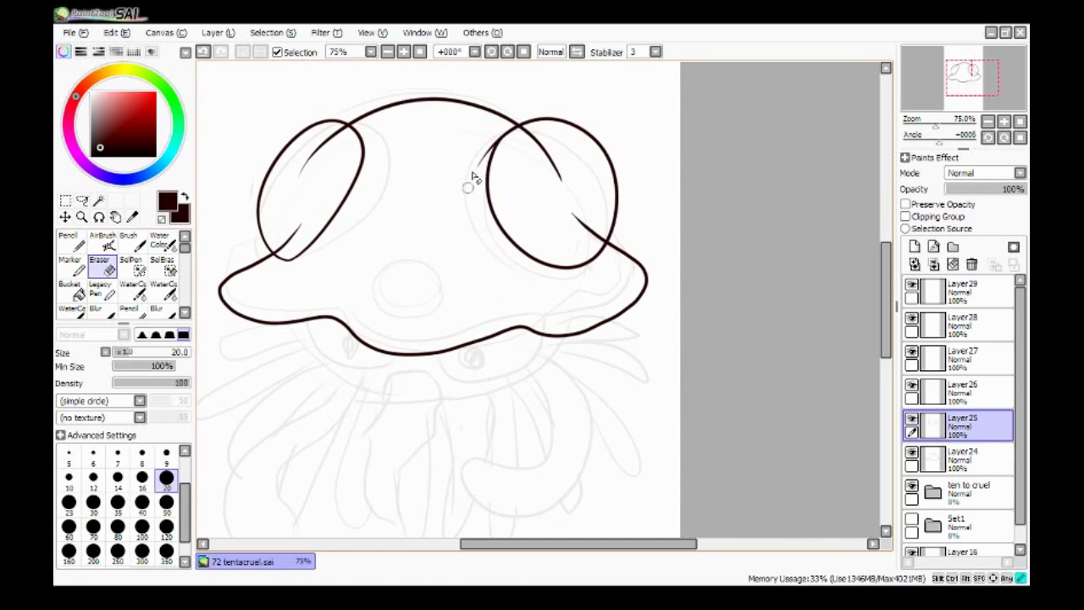
# Select the right oval and transform it to tilt it against the bell's outline
pyautogui.press('m')
pyautogui.hotkey('ctrl', 't')
pyautogui.moveTo(593, 273)
pyautogui.mouseDown()
pyautogui.moveTo(620, 274)
pyautogui.moveTo(603, 283)
pyautogui.mouseUp()
pyautogui.press('Return')
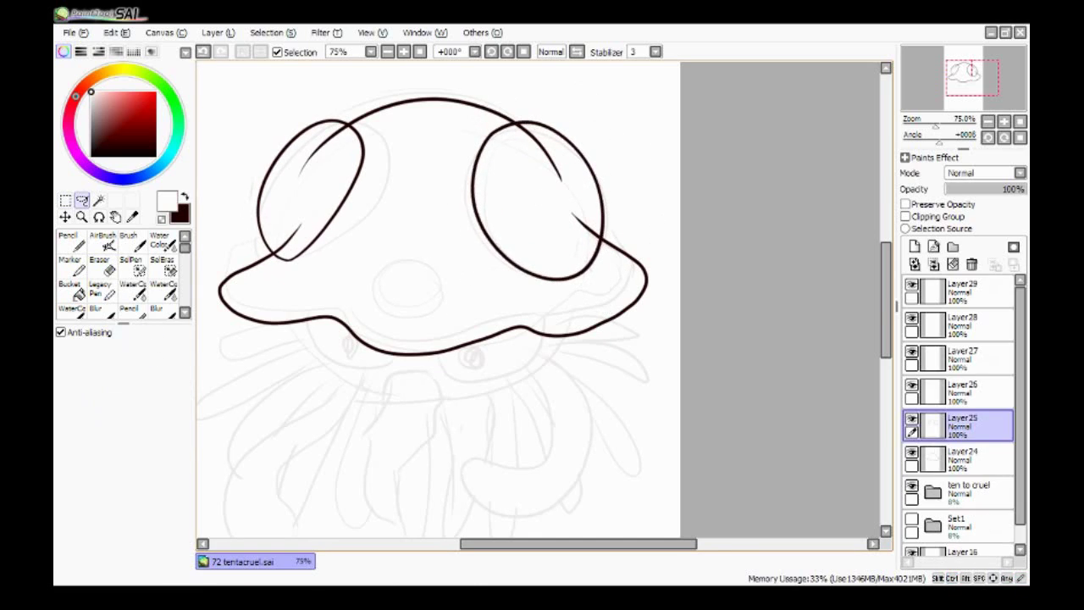
# Ink the small central circle between the two ovals on Layer25, retrying strokes and erasing the overlapping ends
pyautogui.press('n')
pyautogui.press('x')
pyautogui.moveTo(425, 259)
pyautogui.mouseDown()
pyautogui.moveTo(416, 317)
pyautogui.moveTo(415, 266)
pyautogui.mouseUp()
pyautogui.hotkey('ctrl', 'z')
pyautogui.hotkey('ctrl', 'z')
pyautogui.hotkey('ctrl', 'z')
pyautogui.hotkey('ctrl', 'z')
pyautogui.hotkey('ctrl', 'z')
pyautogui.moveTo(421, 268)
pyautogui.mouseDown()
pyautogui.moveTo(380, 277)
pyautogui.moveTo(440, 294)
pyautogui.moveTo(377, 303)
pyautogui.moveTo(439, 294)
pyautogui.mouseUp()
pyautogui.hotkey('ctrl', 'z')
pyautogui.hotkey('ctrl', 'z')
pyautogui.hotkey('ctrl', 'z')
pyautogui.hotkey('ctrl', 'z')
pyautogui.hotkey('ctrl', 'z')
pyautogui.hotkey('ctrl', 'z')
pyautogui.hotkey('ctrl', '+')
pyautogui.press('e')
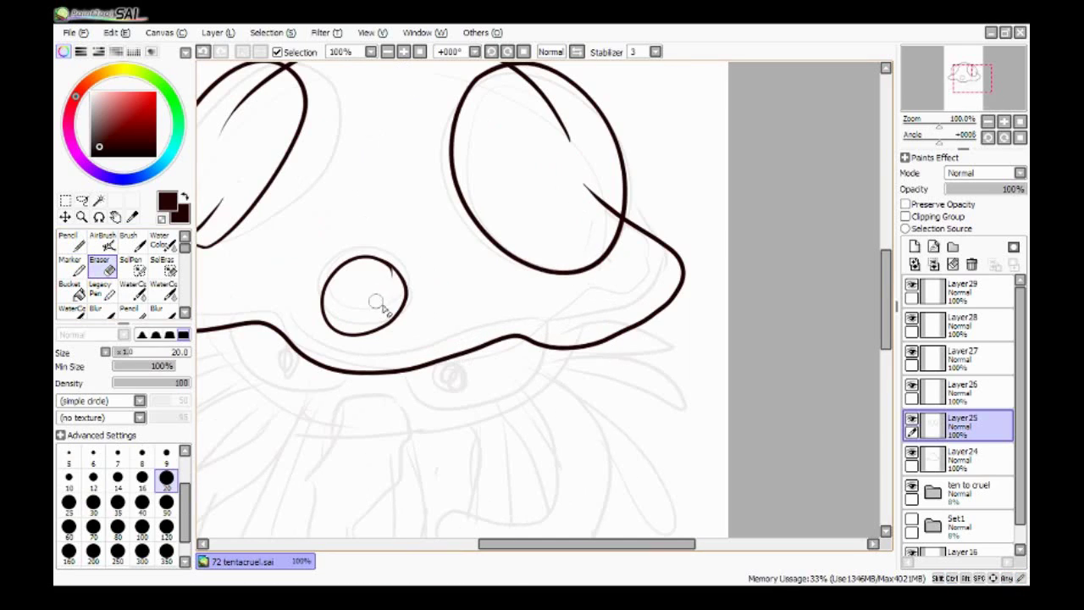
pyautogui.press('n')
pyautogui.moveTo(378, 362); pyautogui.dragTo(455, 361)
pyautogui.hotkey('ctrl', 'z')
pyautogui.moveTo(445, 253)
pyautogui.mouseDown()
pyautogui.moveTo(465, 263)
pyautogui.moveTo(503, 323)
pyautogui.mouseUp()
pyautogui.hotkey('ctrl', 'z')
pyautogui.hotkey('ctrl', 'z')
pyautogui.press('e')
pyautogui.hotkey('ctrl', '-')
# Select the central circle, rotate and reshape it with a transform, and clear the selection
pyautogui.press('m')
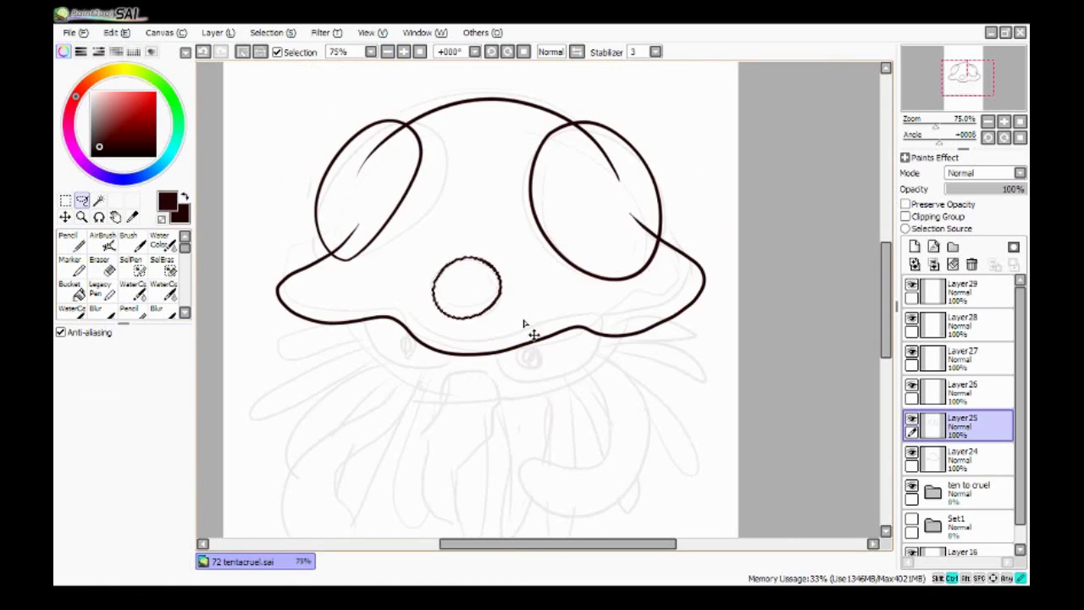
pyautogui.hotkey('ctrl', 't')
pyautogui.moveTo(428, 323); pyautogui.dragTo(452, 331)
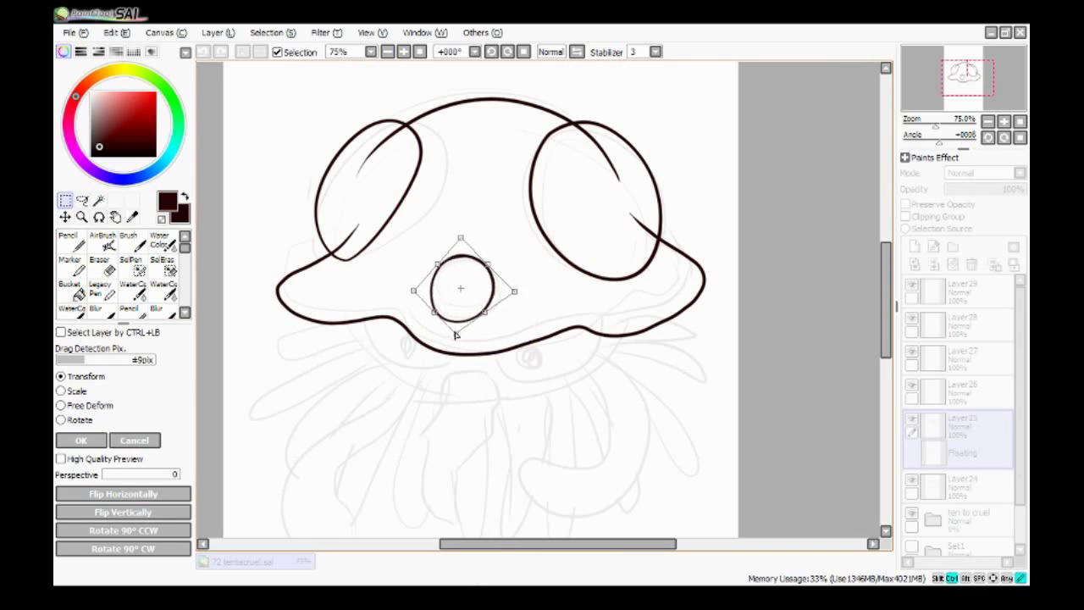
pyautogui.press('Return')
pyautogui.hotkey('ctrl', 'd')
# Erase the parts of the bell outline on Layer24 that run inside the two ovals
pyautogui.press('e')
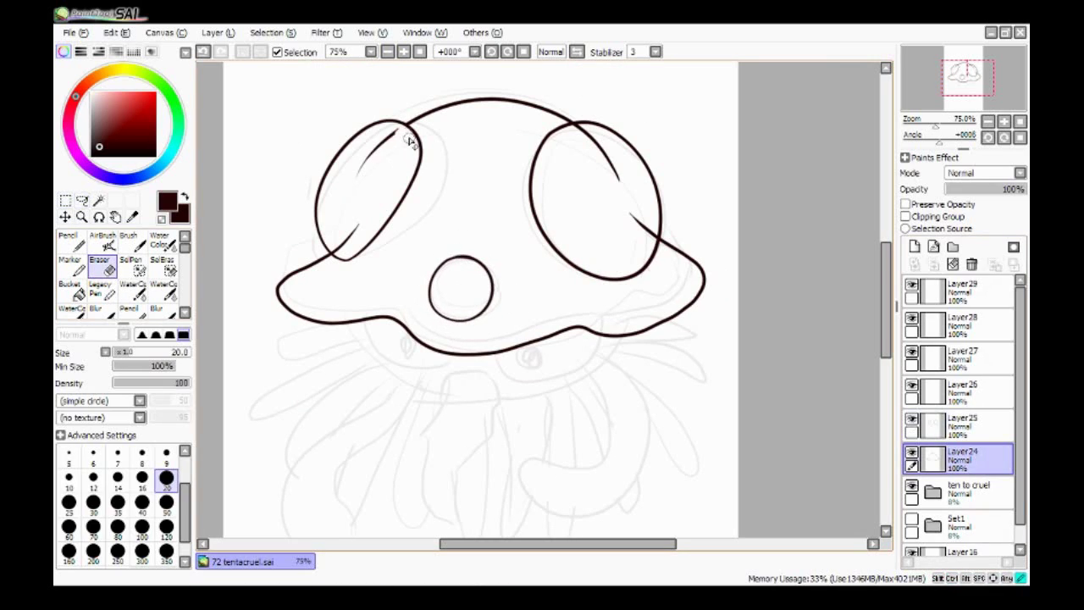
pyautogui.moveTo(637, 267)
pyautogui.mouseDown()
pyautogui.moveTo(556, 303)
pyautogui.moveTo(593, 302)
pyautogui.mouseUp()
# Ink curved contour lines along the inner edges of both ovals on Layer26
pyautogui.press('n')
pyautogui.click(961, 391)
pyautogui.moveTo(508, 141); pyautogui.dragTo(559, 285)
pyautogui.moveTo(531, 121); pyautogui.dragTo(542, 272)
pyautogui.moveTo(417, 157); pyautogui.dragTo(365, 256)
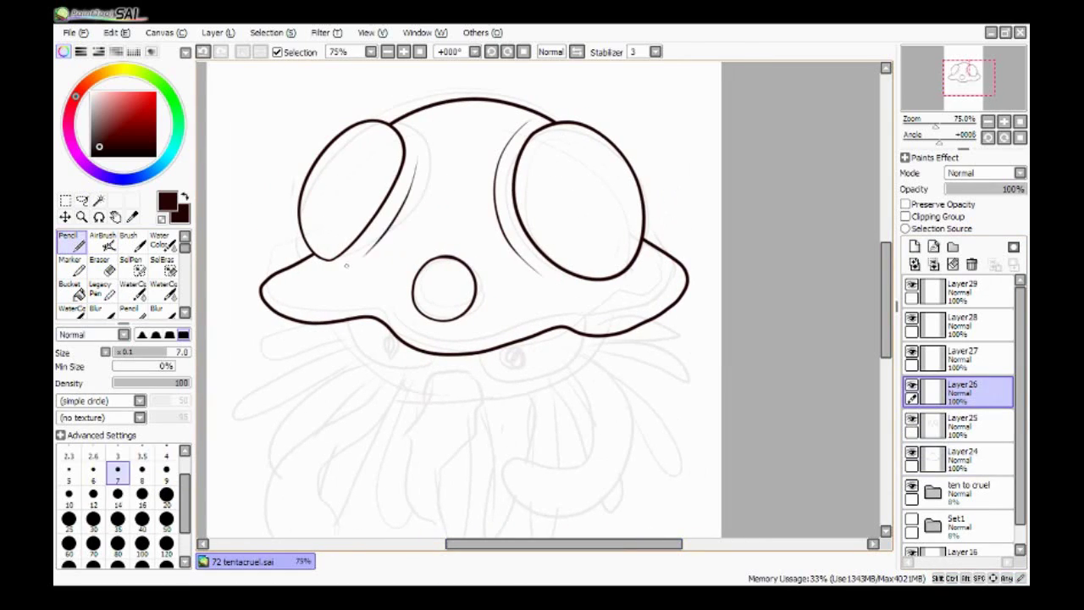
pyautogui.moveTo(415, 167); pyautogui.dragTo(359, 251)
# Add short angled strokes joining the bell's top to both ovals on Layer26 and erase the leftover outline on Layer24
pyautogui.scroll(1, 532, 110)
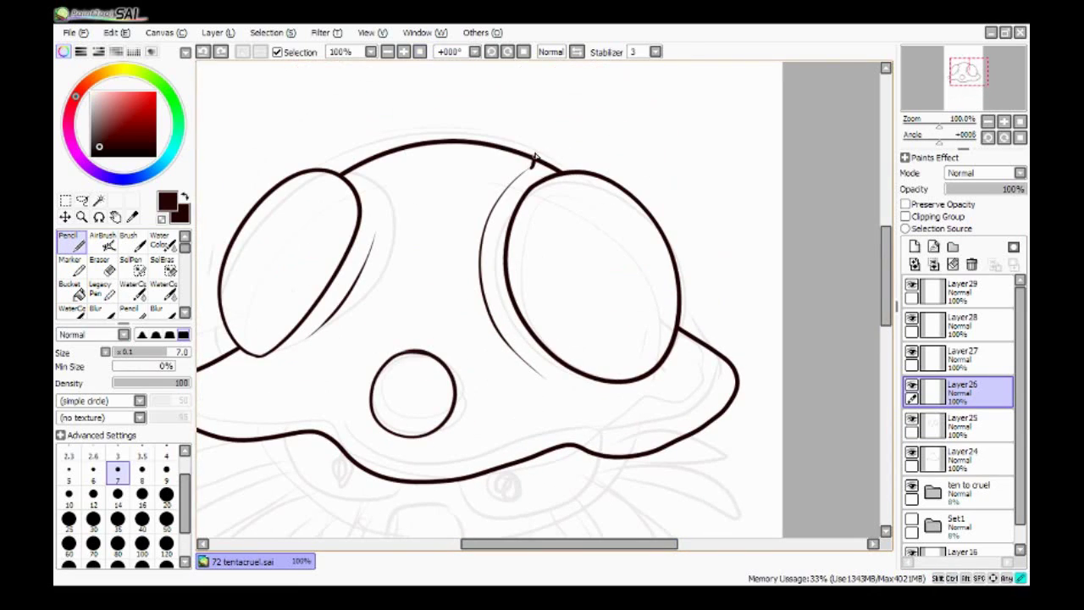
pyautogui.press('e')
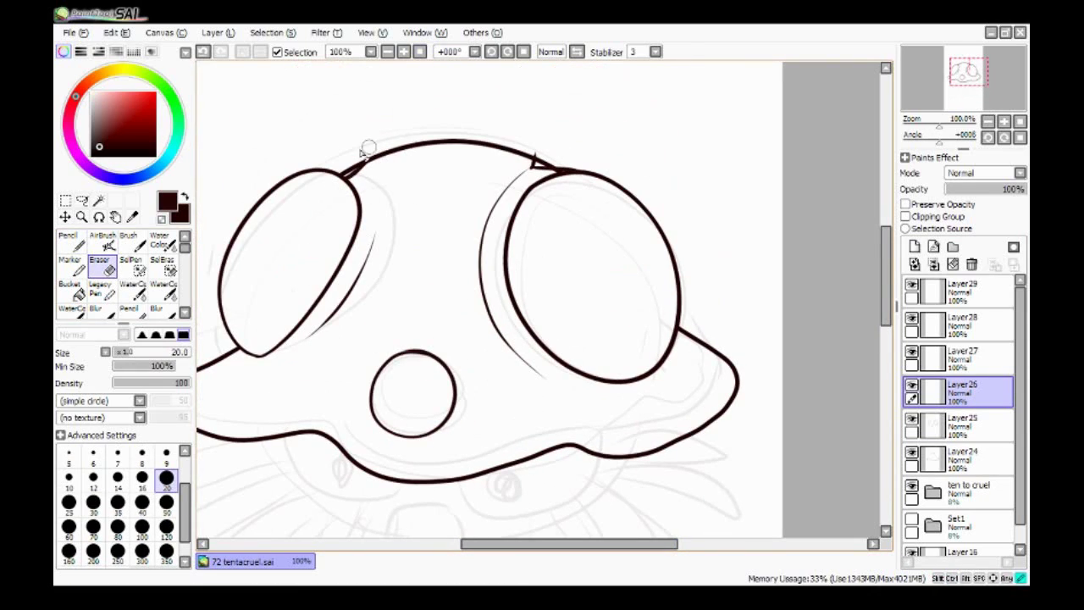
pyautogui.press('Down')
pyautogui.press('Down')
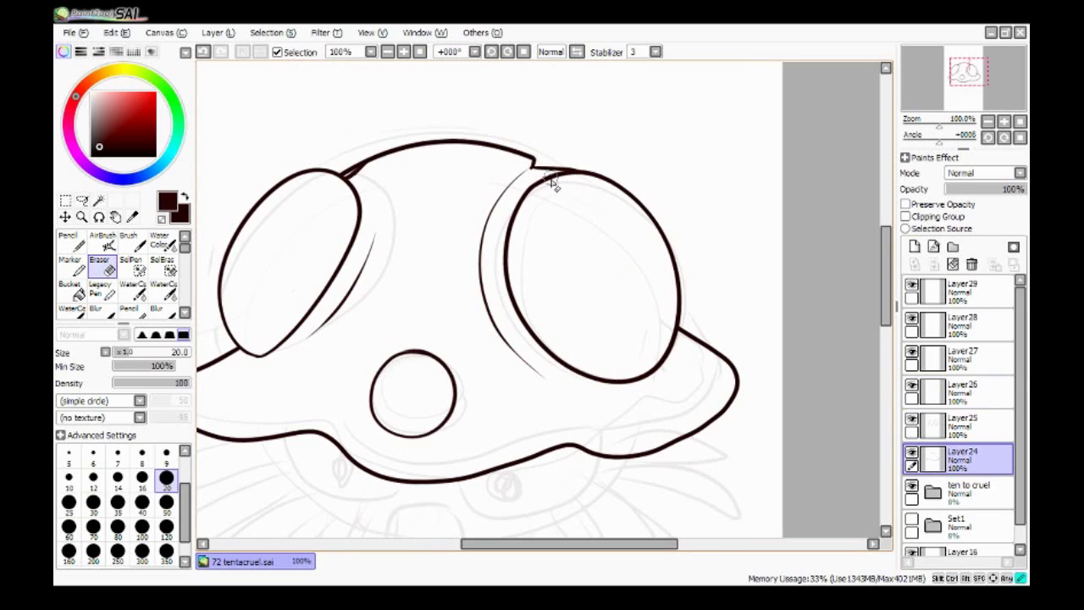
pyautogui.press('Up')
pyautogui.press('Up')
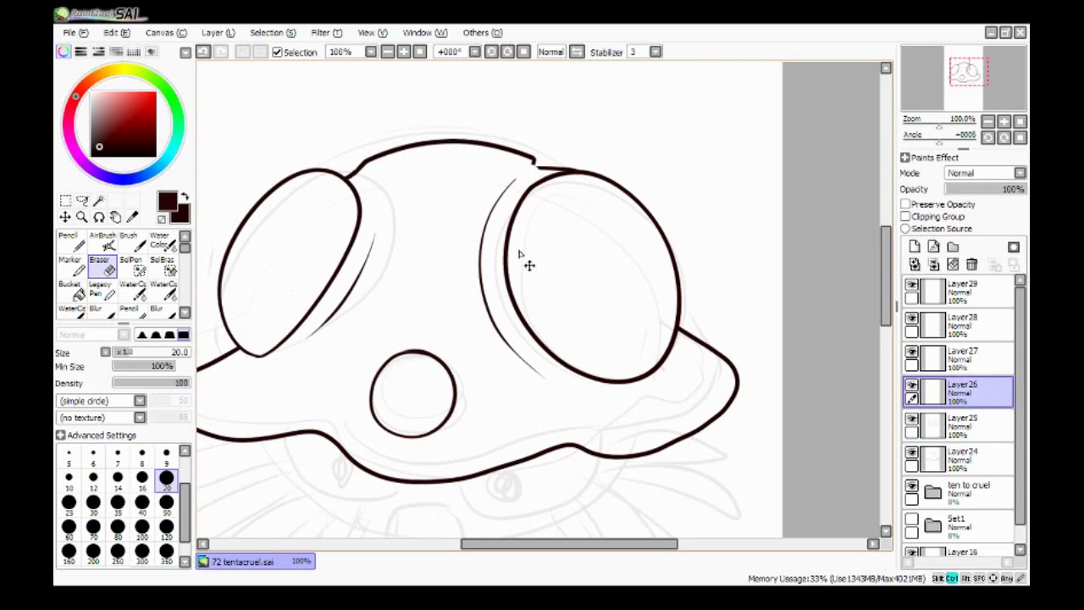
# Close the gap where the bell's top line meets the right oval's connecting stroke on Layer26
pyautogui.press('n')
pyautogui.scroll(-3, 542, 279)
pyautogui.scroll(3, 544, 333)
pyautogui.scroll(2, 528, 227)
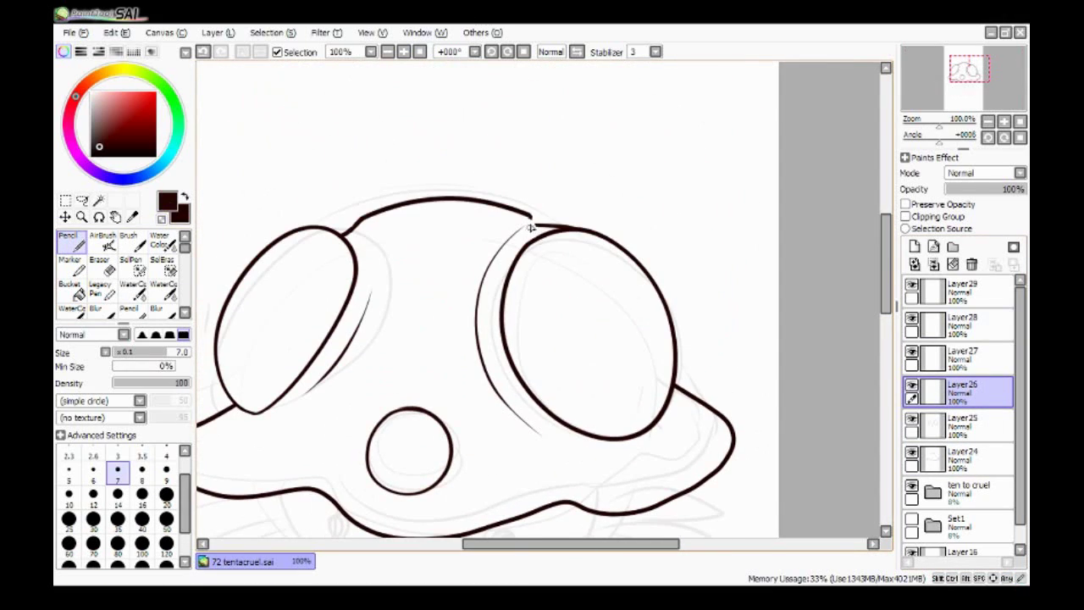
pyautogui.scroll(1, 536, 222)
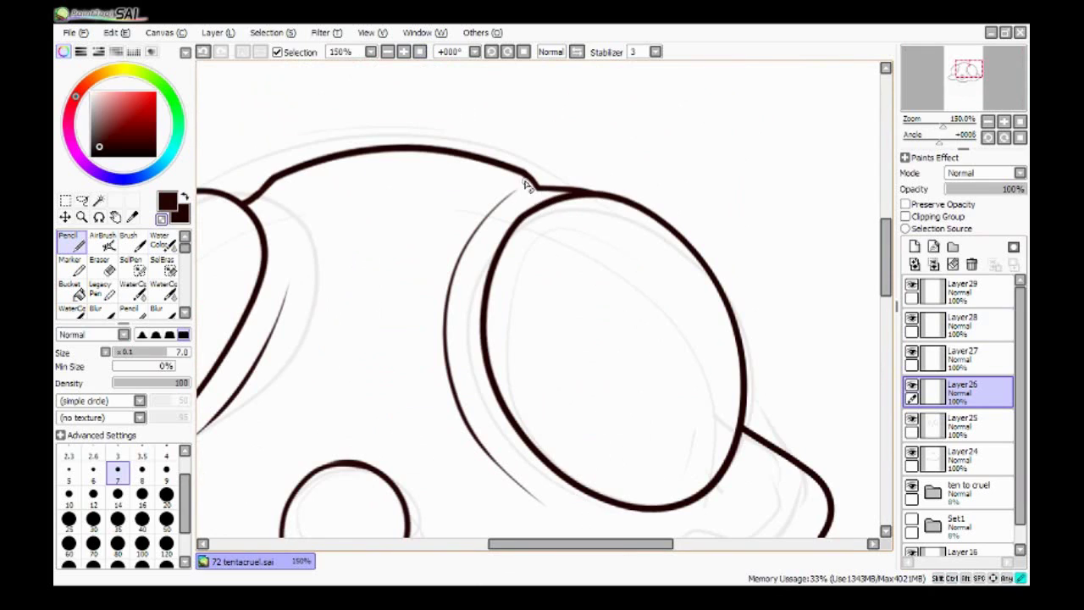
pyautogui.scroll(-2, 566, 338)
pyautogui.press('e')
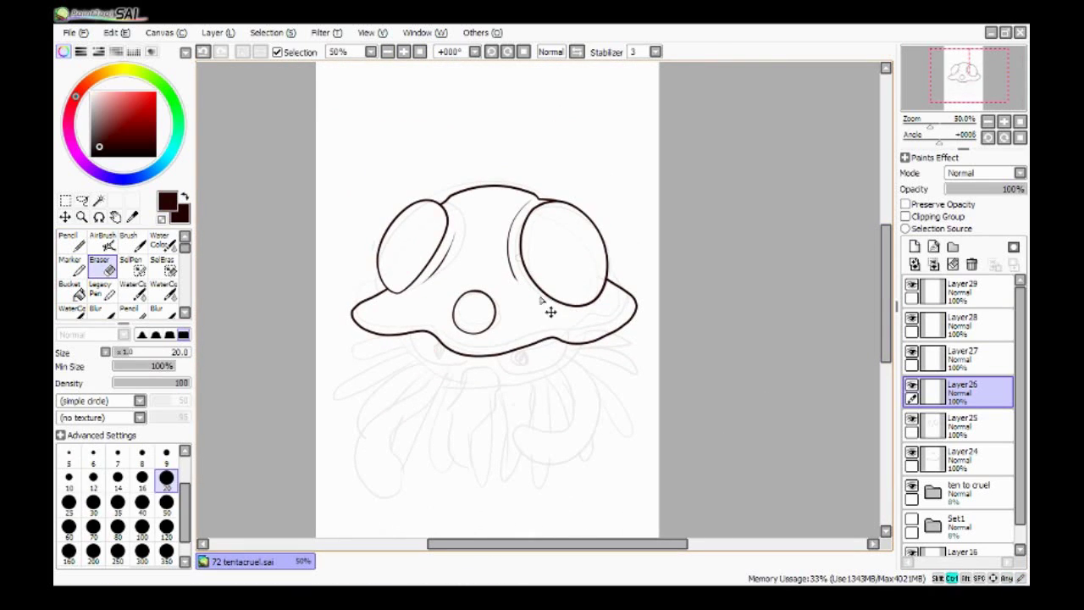
# Select the contour line beside the right oval and adjust its position with a transform
pyautogui.press('m')
pyautogui.moveTo(542, 199); pyautogui.dragTo(509, 303)
pyautogui.hotkey('ctrl', 't')
pyautogui.press('Return')
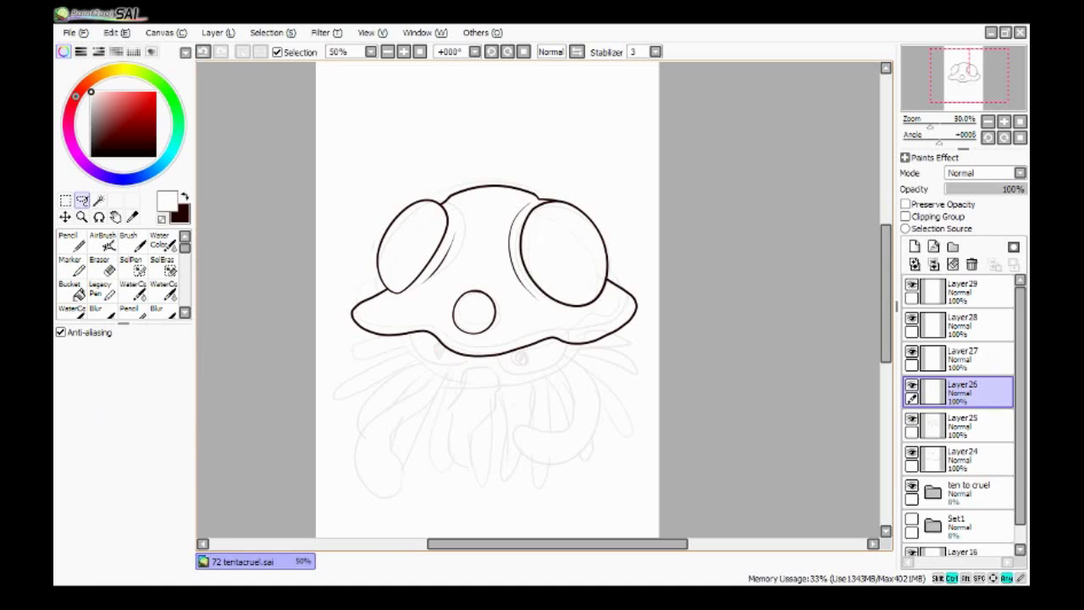
# Ink lines on Layer27 running from the central circle to both ovals and down across the brim
pyautogui.press('n')
pyautogui.click(962, 358)
pyautogui.scroll(1, 540, 296)
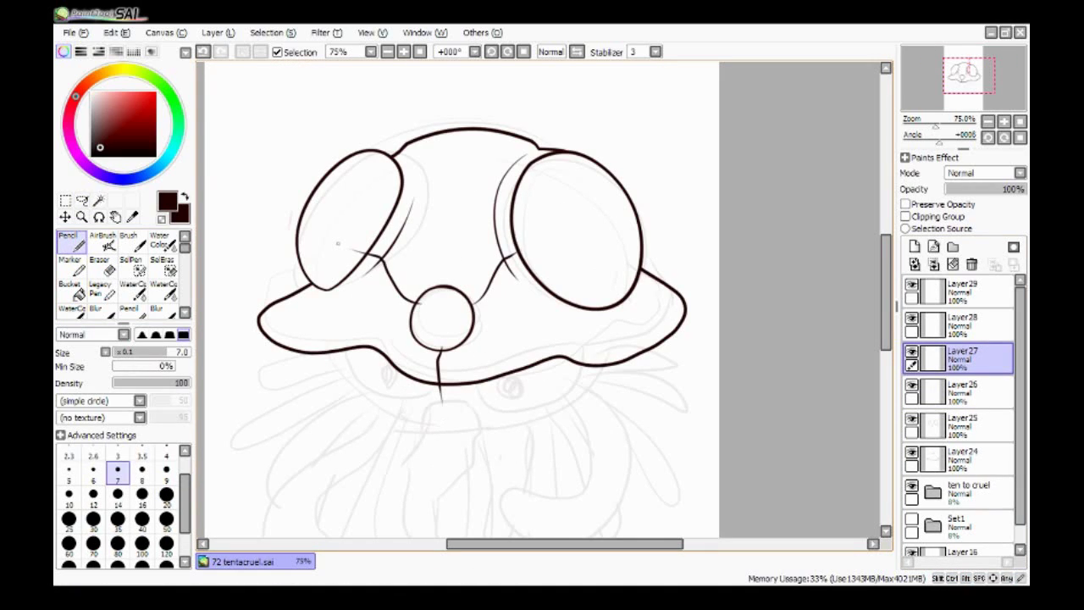
# Select the line linking the left oval to the central circle on Layer27 and reposition its lower end with a transform
pyautogui.press('m')
pyautogui.moveTo(337, 254); pyautogui.dragTo(430, 313)
pyautogui.hotkey('ctrl', 't')
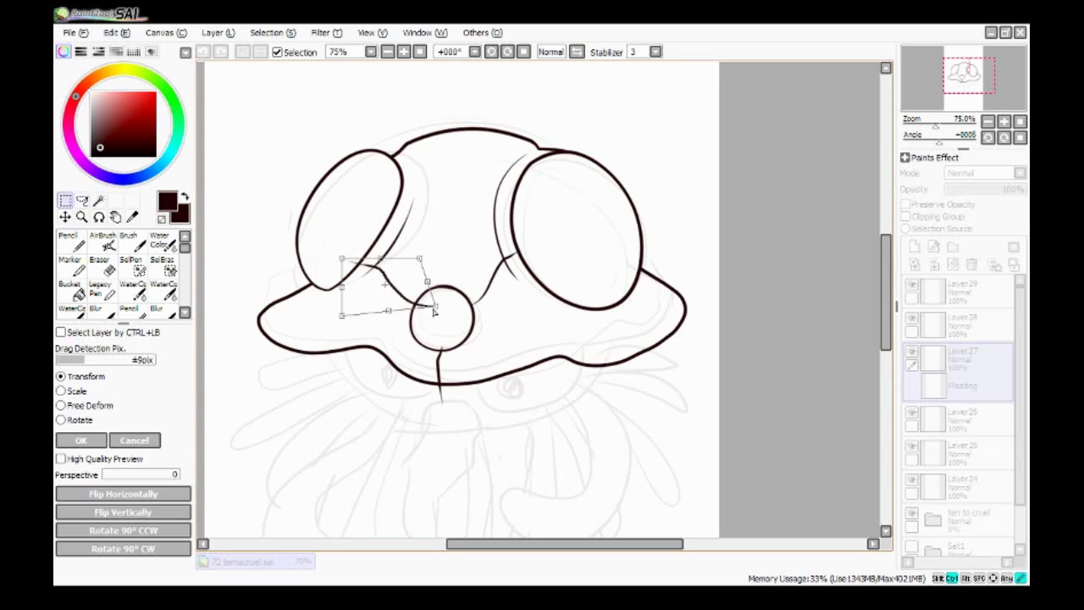
pyautogui.press('Return')
pyautogui.press('l')
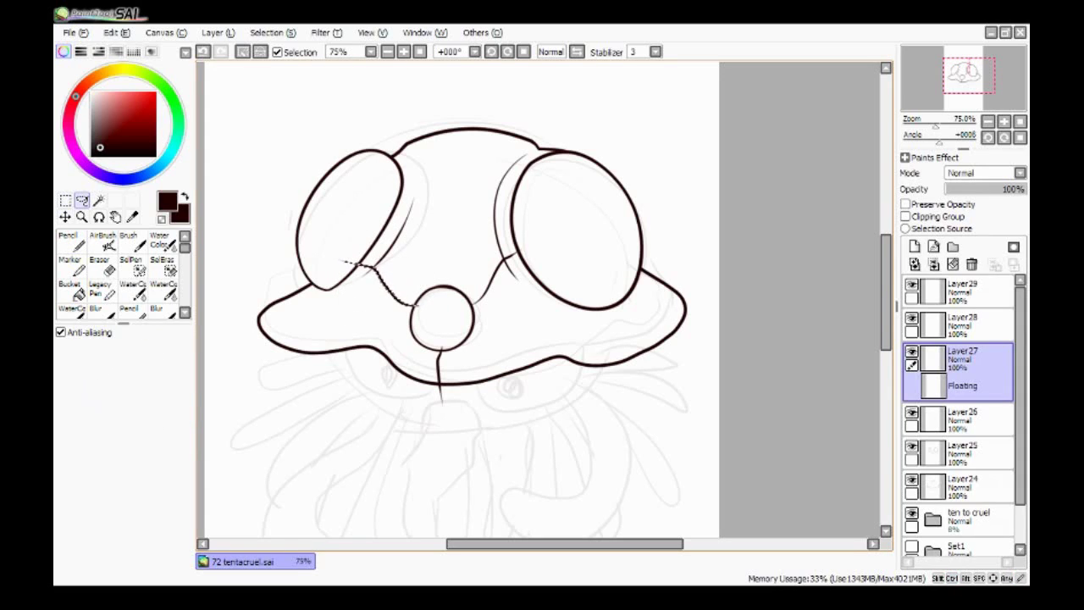
pyautogui.moveTo(428, 309); pyautogui.dragTo(423, 301)
pyautogui.hotkey('ctrl', 't')
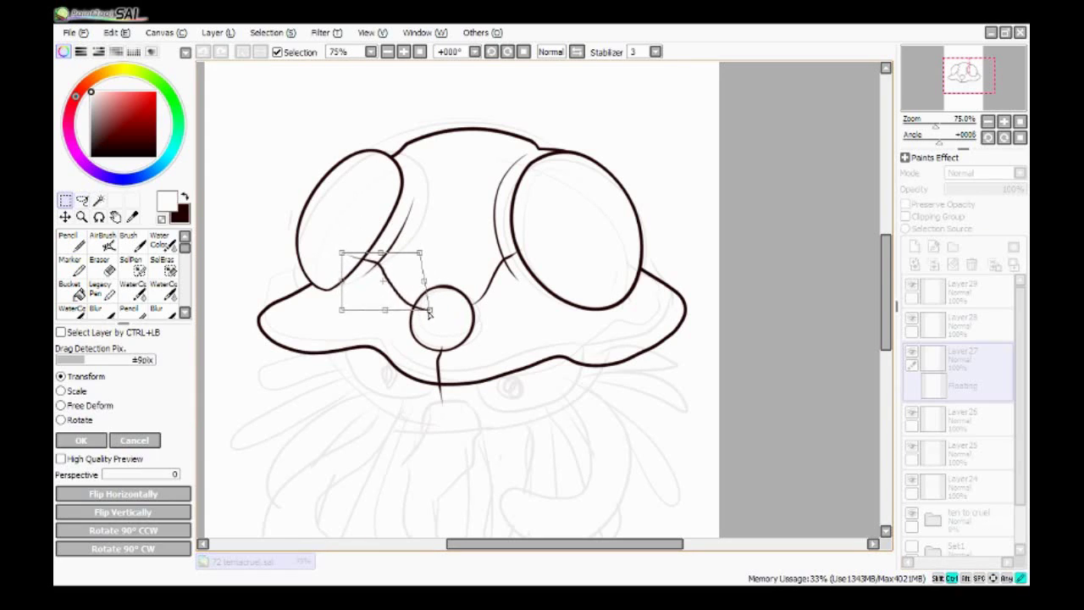
pyautogui.press('Return')
# Move the central circle on Layer25 slightly left and shift the lines connected to it on Layer27 to match
pyautogui.moveTo(500, 280)
pyautogui.mouseDown()
pyautogui.moveTo(521, 359)
pyautogui.moveTo(454, 362)
pyautogui.mouseUp()
pyautogui.hotkey('ctrl', 't')
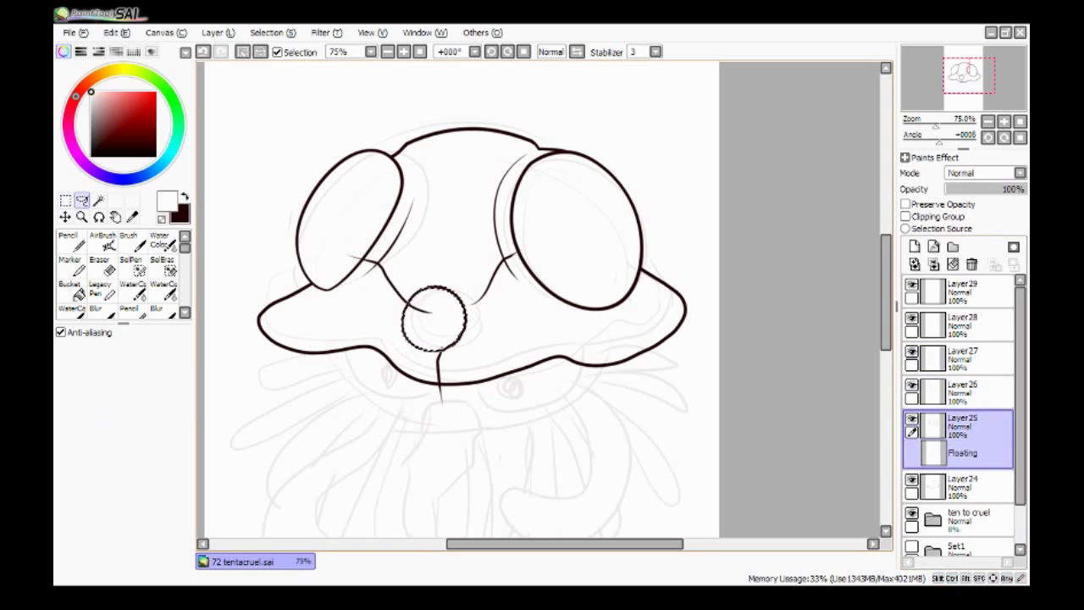
pyautogui.press('Return')
pyautogui.press('n')
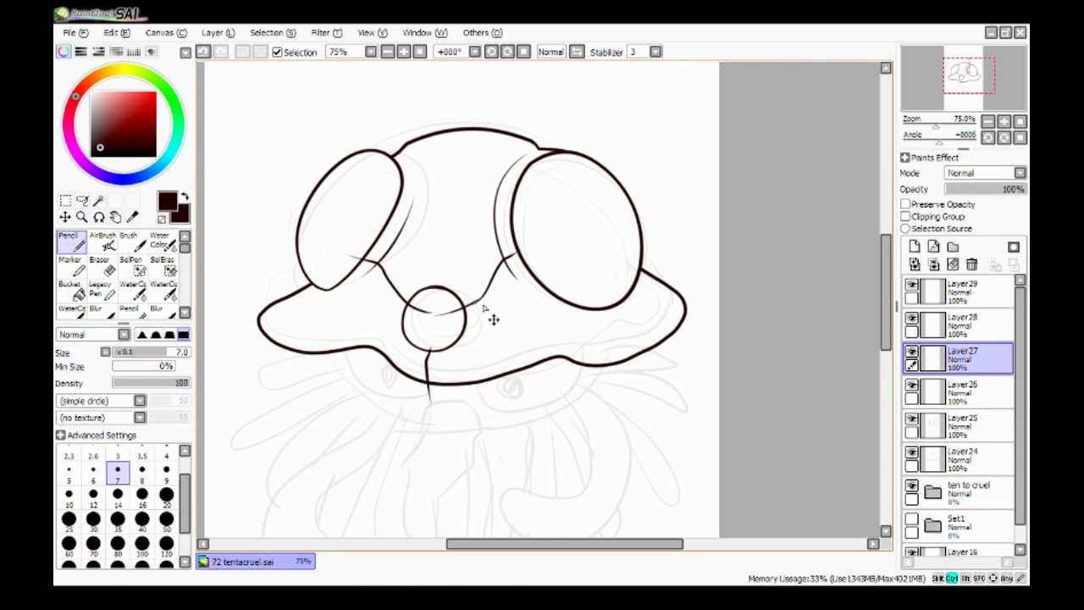
# Erase the connecting lines' ends inside the central circle, across the left oval and below the brim on Layer27
pyautogui.scroll(1, 413, 323)
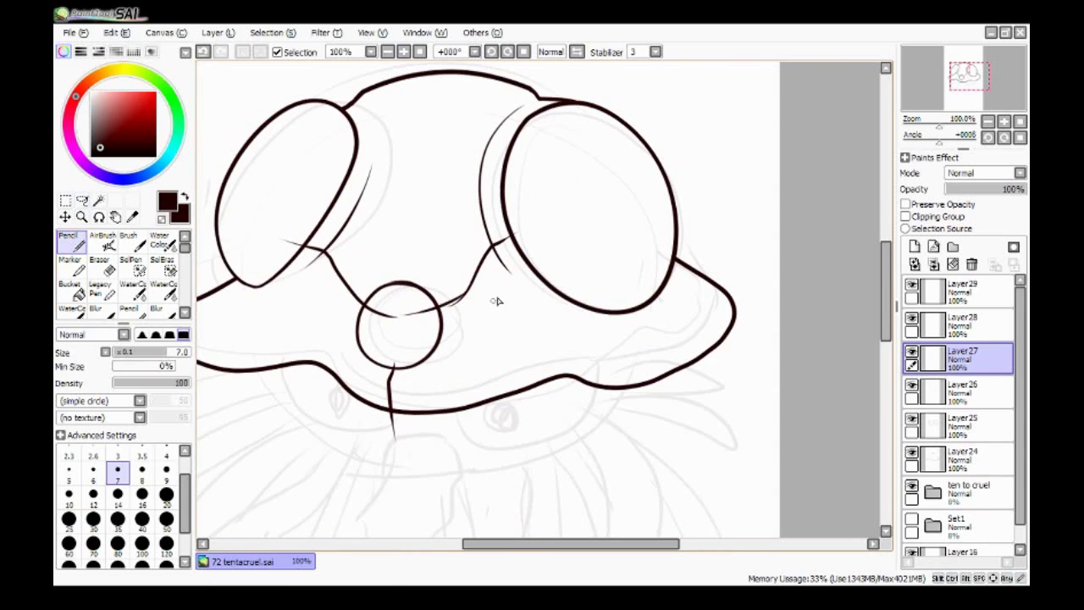
pyautogui.press('e')
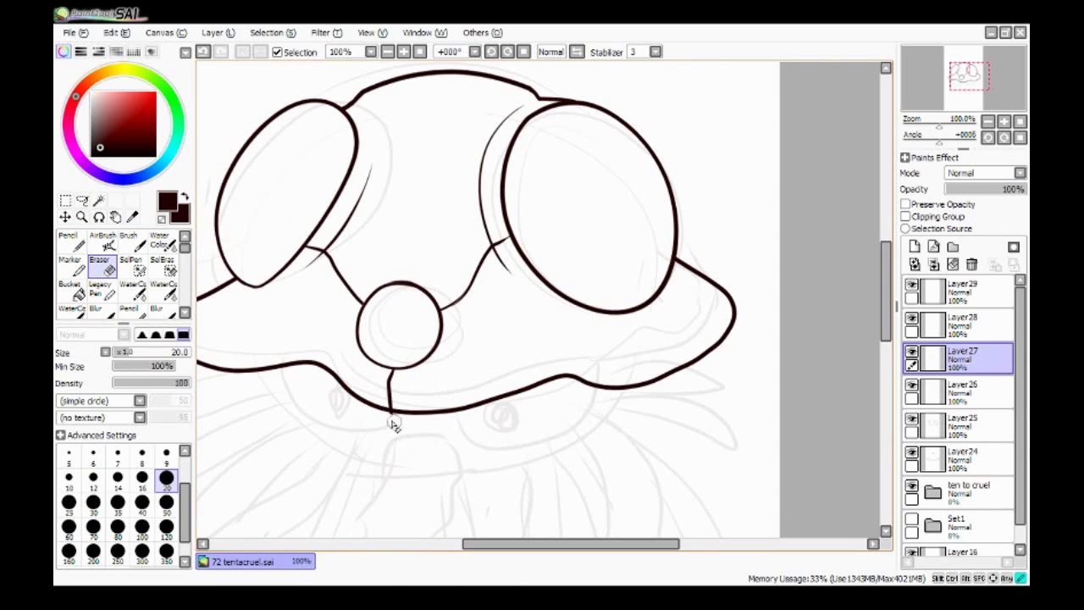
pyautogui.press('n')
pyautogui.scroll(-2, 491, 339)
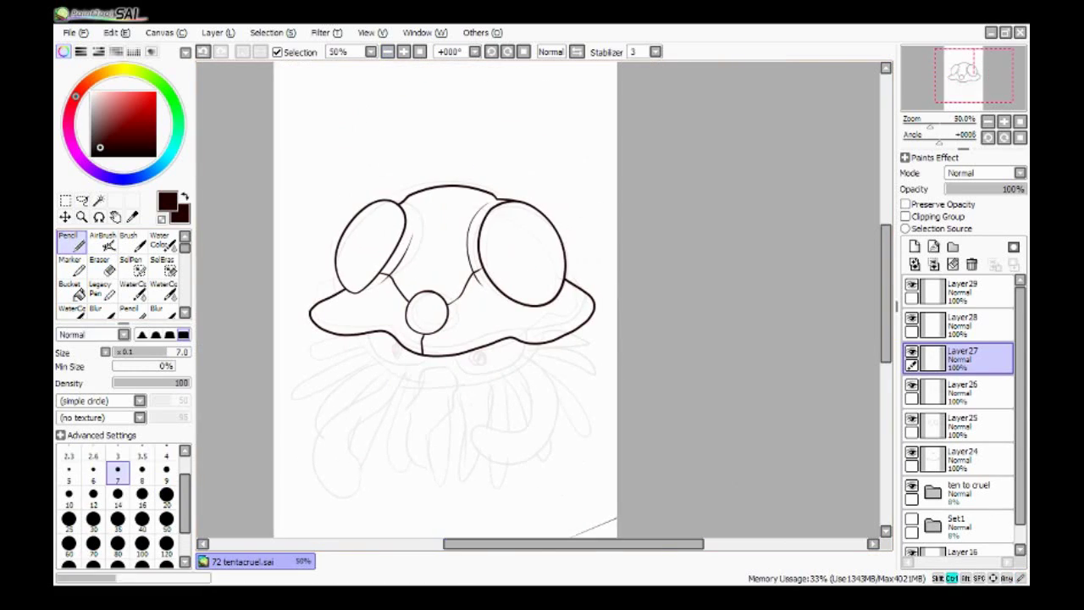
# Merge the finished line layers into Layer24 and ink thin fold lines along both sides of the brim on Layer30
pyautogui.click(961, 424)
pyautogui.scroll(1, 852, 302)
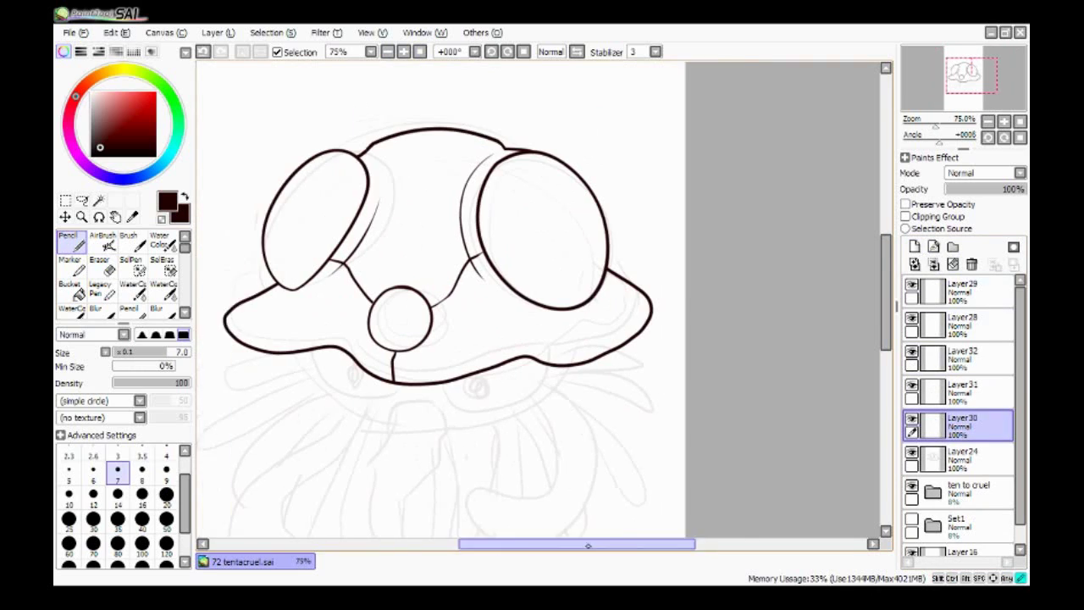
pyautogui.hotkey('ctrl', 'z')
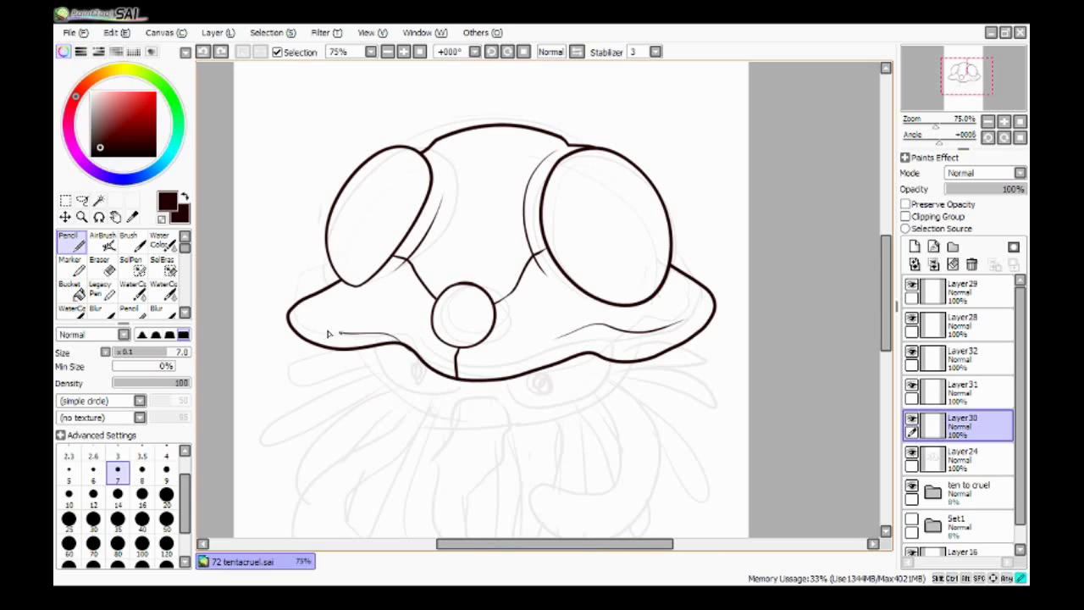
pyautogui.moveTo(556, 337)
pyautogui.mouseDown()
pyautogui.moveTo(677, 327)
pyautogui.moveTo(693, 341)
pyautogui.mouseUp()
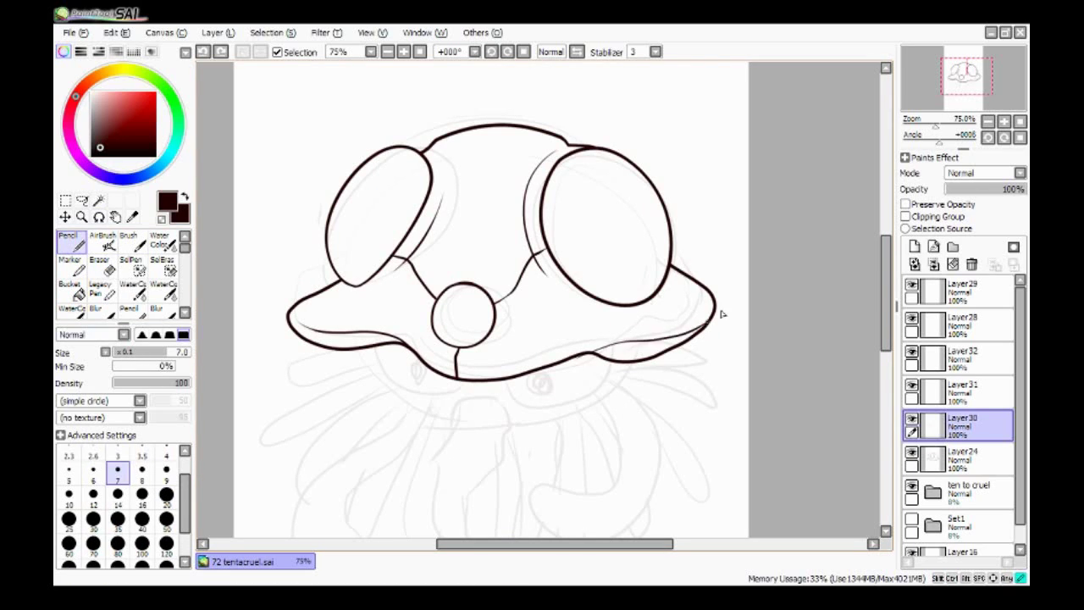
pyautogui.hscroll(1, 631, 362)
pyautogui.moveTo(565, 364)
pyautogui.mouseDown()
pyautogui.moveTo(683, 324)
pyautogui.moveTo(539, 370)
pyautogui.mouseUp()
# Select the fold line on the brim's right side and adjust its shape and position with a transform
pyautogui.press('m')
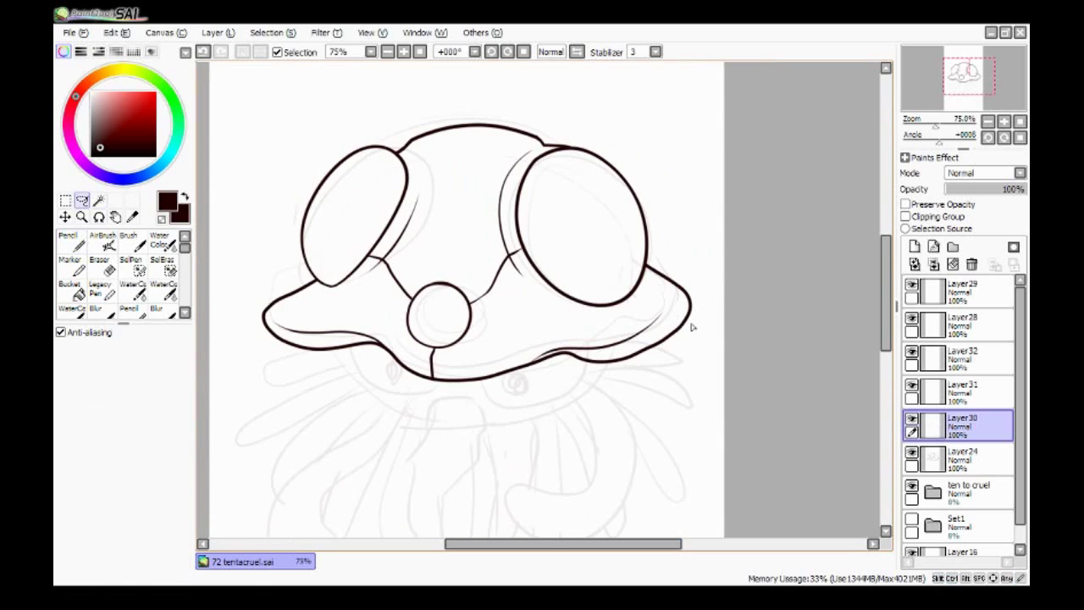
pyautogui.hotkey('ctrl', 't')
pyautogui.moveTo(644, 368); pyautogui.dragTo(537, 375)
pyautogui.moveTo(658, 310); pyautogui.dragTo(666, 343)
pyautogui.press('Return')
pyautogui.hotkey('ctrl', 'd')
pyautogui.hotkey('ctrl', '-')
# Sample the dark line colour and lower the "ten to cruel" sketch folder's opacity to 3%
pyautogui.press('n')
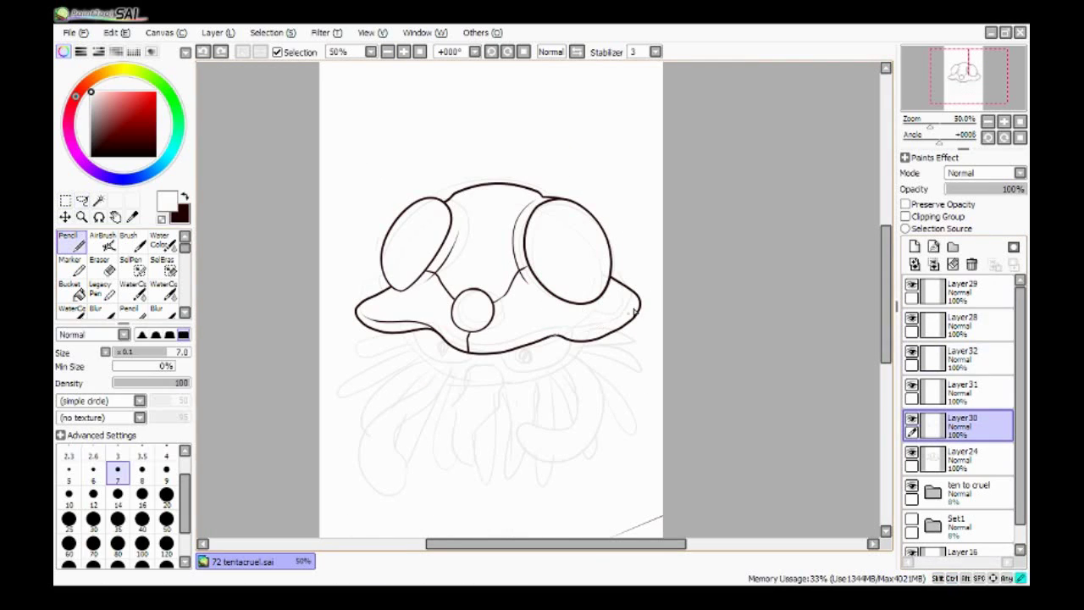
pyautogui.keyDown('alt'); pyautogui.click(588, 316); pyautogui.keyUp('alt')
pyautogui.click(966, 491)
pyautogui.moveTo(956, 189); pyautogui.dragTo(948, 189)
pyautogui.click(966, 423)
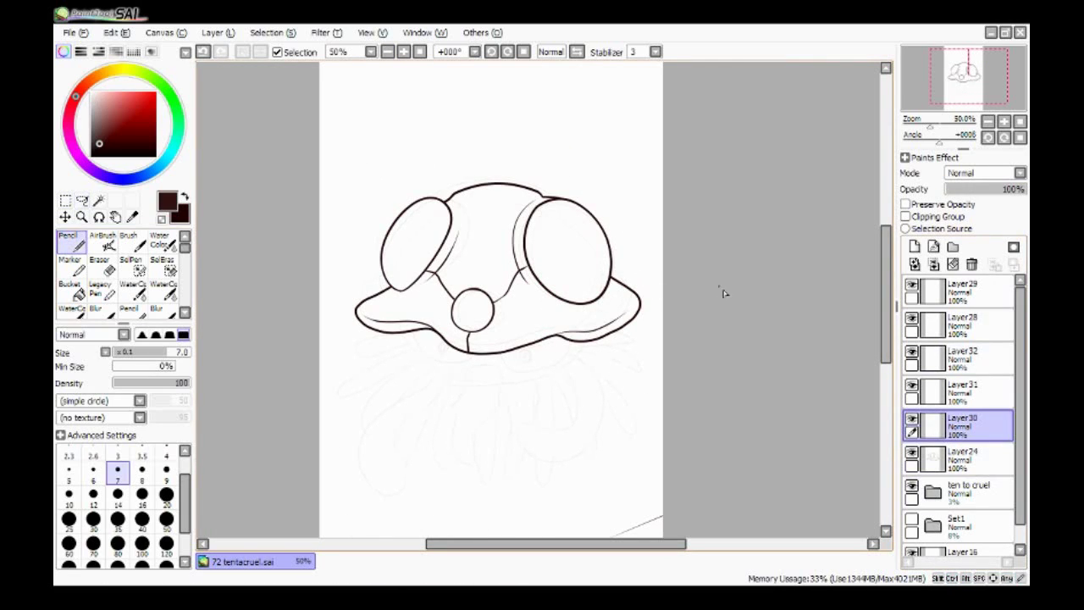
# Draw a wide curve below the brim for the lower face on Layer33 and adjust it with a transform
pyautogui.hotkey('ctrl', 'z')
pyautogui.hotkey('ctrl', 'x')
pyautogui.hotkey('ctrl', 'v')
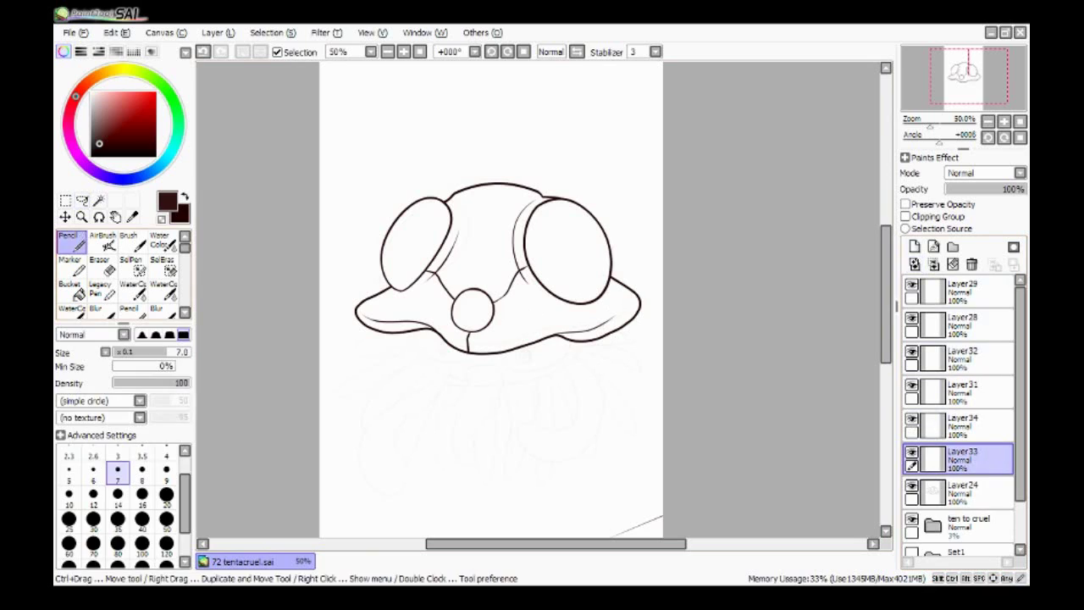
pyautogui.hotkey('ctrl', 'z')
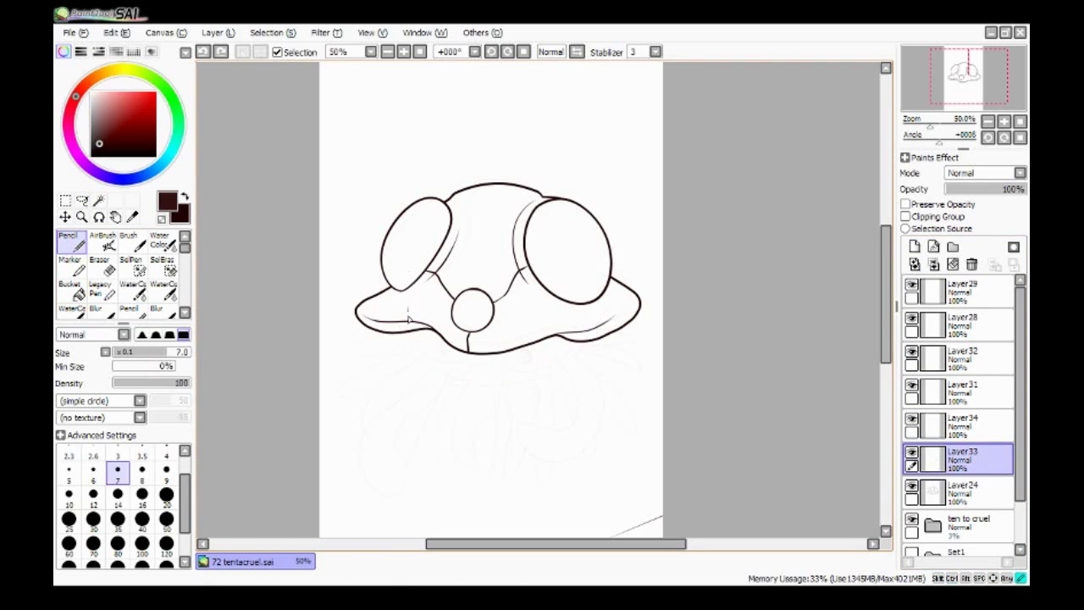
pyautogui.hotkey('ctrl', 't')
pyautogui.moveTo(590, 382); pyautogui.dragTo(595, 381)
pyautogui.moveTo(533, 351); pyautogui.dragTo(530, 356)
pyautogui.press('Return')
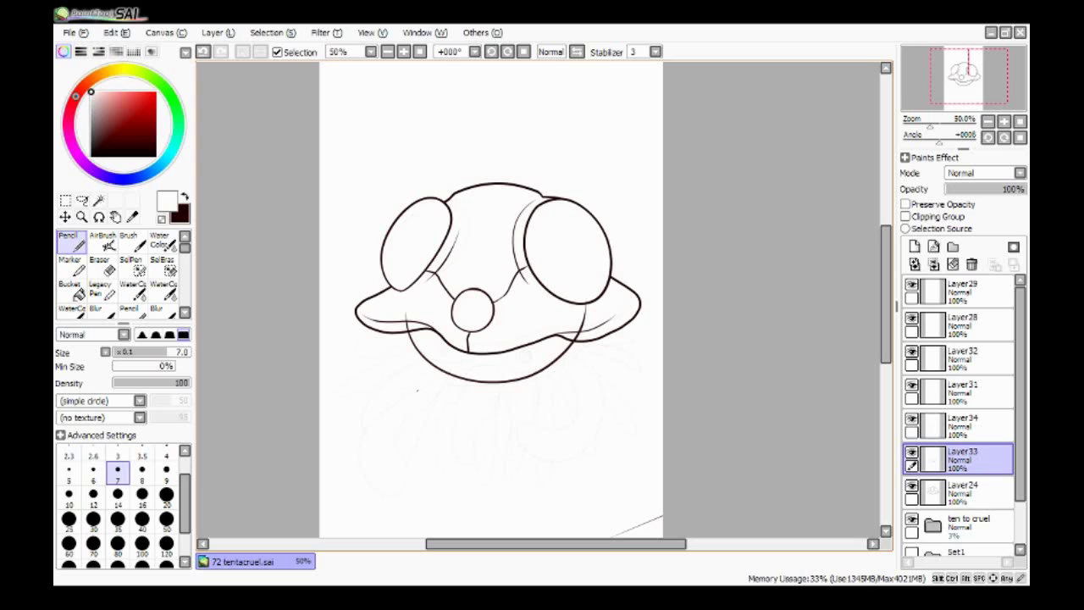
# Widen the lower face curve slightly with a transform and erase its ends where they overlap the brim
pyautogui.scroll(-2, 491, 339)
pyautogui.click(962, 491)
pyautogui.press('e')
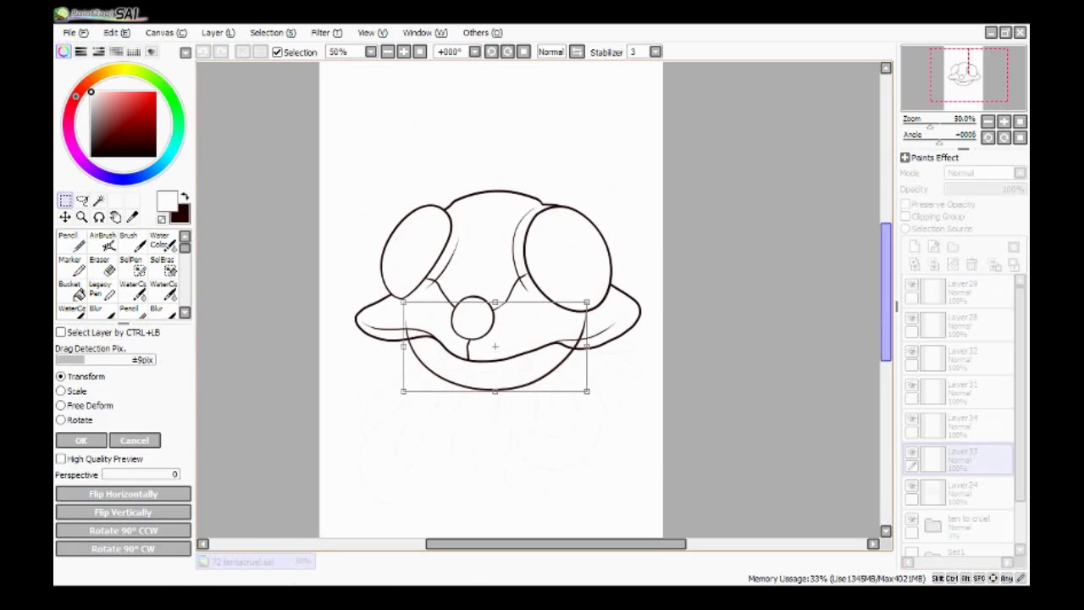
pyautogui.moveTo(496, 347); pyautogui.dragTo(556, 376)
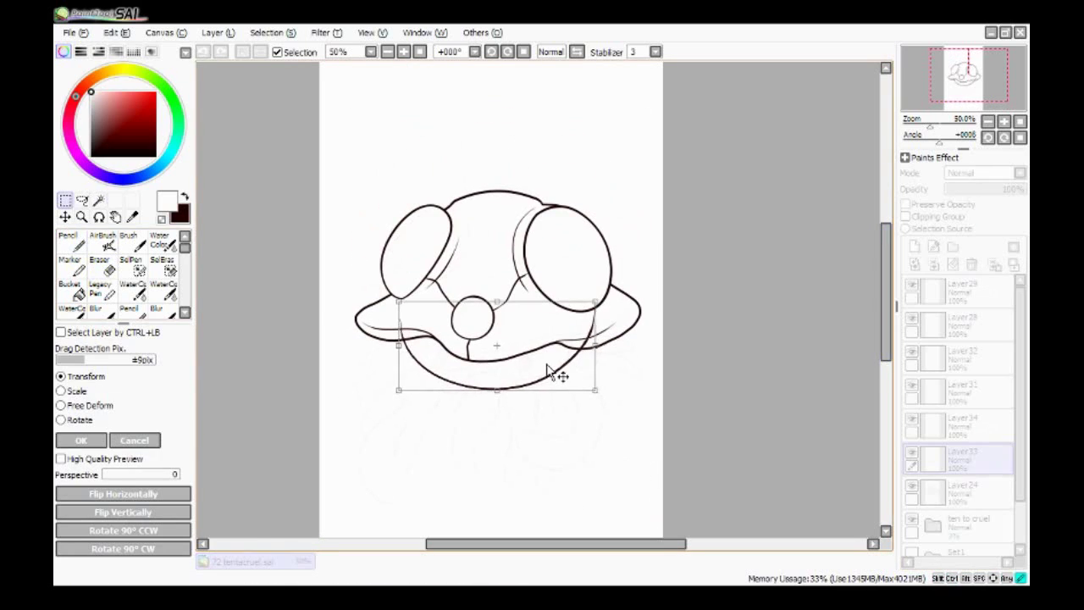
pyautogui.press('Return')
pyautogui.press('e')
pyautogui.hotkey('ctrl', '+')
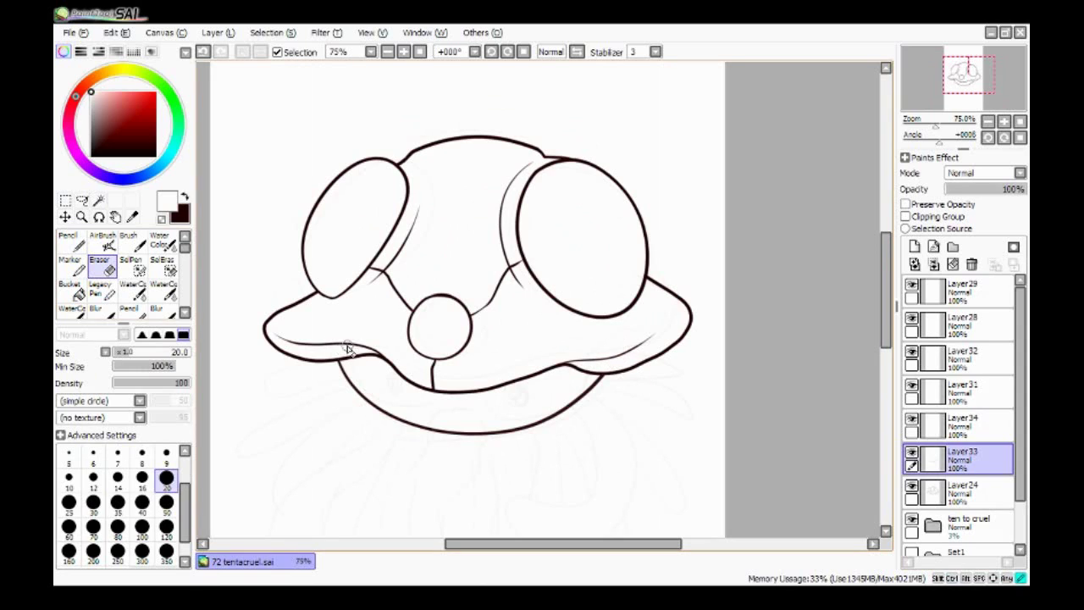
# Ink the pointed central appendage hanging from the lower face on Layer34, closing it with a rounded upper end
pyautogui.press('n')
pyautogui.scroll(-3, 542, 297)
pyautogui.click(961, 423)
pyautogui.moveTo(433, 290); pyautogui.dragTo(458, 462)
pyautogui.moveTo(487, 315); pyautogui.dragTo(457, 462)
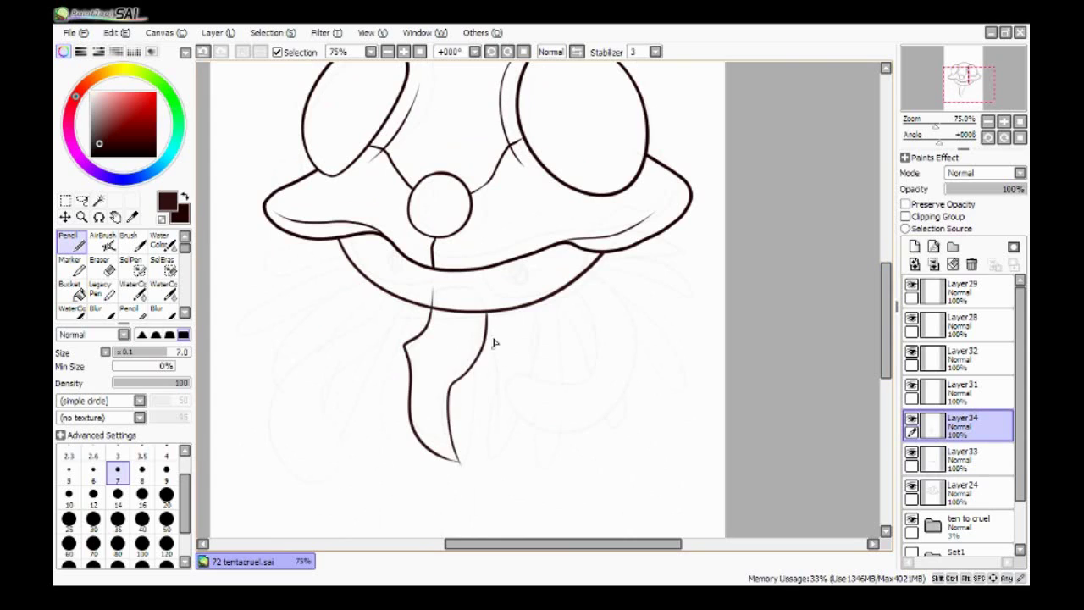
pyautogui.moveTo(428, 292); pyautogui.dragTo(489, 318)
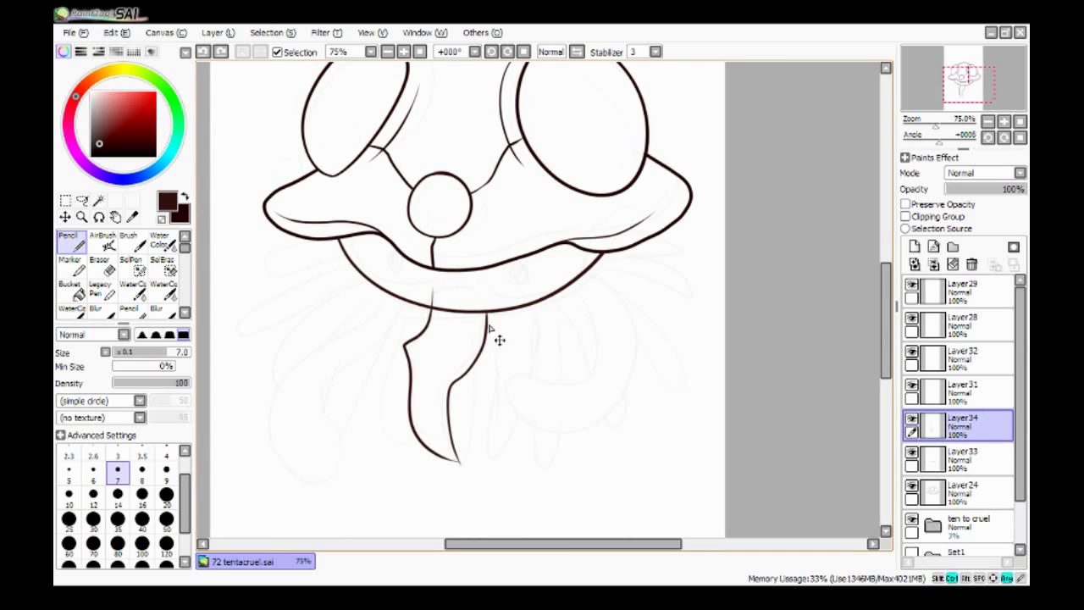
# Clean up the central appendage's tip, shift it slightly left, and erase the face curve passing through it
pyautogui.press('e')
pyautogui.hotkey('ctrl', '+')
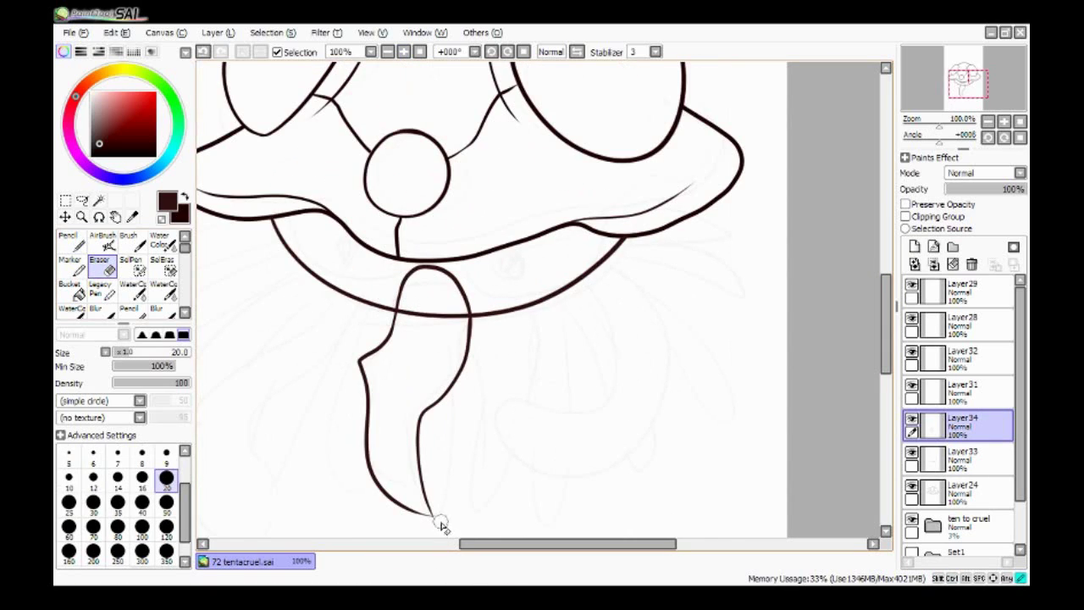
pyautogui.hotkey('ctrl', '-')
pyautogui.hotkey('ctrl', '-')
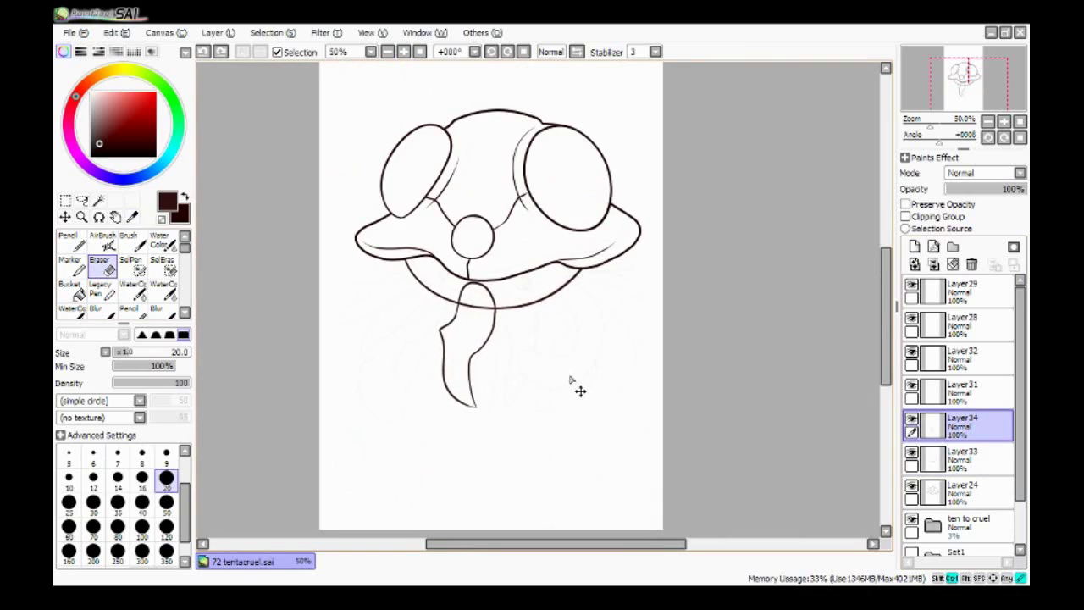
pyautogui.hotkey('ctrl', '+')
pyautogui.moveTo(428, 315)
pyautogui.mouseDown()
pyautogui.moveTo(454, 320)
pyautogui.moveTo(461, 309)
pyautogui.moveTo(407, 302)
pyautogui.mouseUp()
pyautogui.hotkey('ctrl', '+')
# Ink the curved lower outlines of both eyes between the brim and the face curve on Layer31
pyautogui.press('n')
pyautogui.hotkey('ctrl', '-')
pyautogui.hotkey('ctrl', '-')
pyautogui.click(961, 391)
pyautogui.moveTo(500, 294); pyautogui.dragTo(582, 269)
pyautogui.hotkey('ctrl', 'z')
pyautogui.hotkey('ctrl', 'z')
pyautogui.moveTo(415, 259)
pyautogui.mouseDown()
pyautogui.moveTo(479, 282)
pyautogui.moveTo(457, 285)
pyautogui.mouseUp()
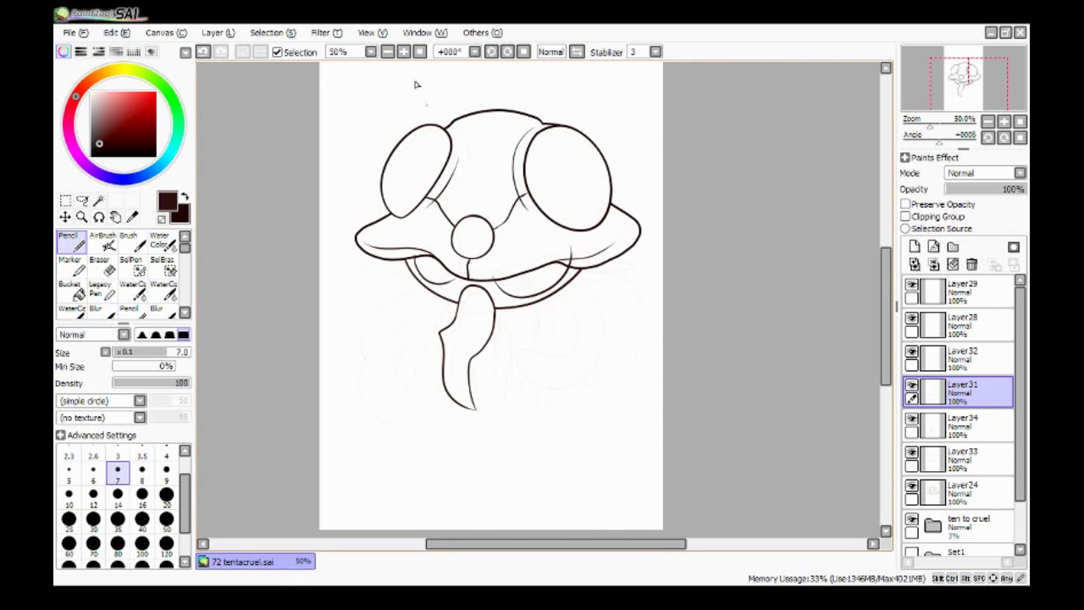
# Erase the stray ends of the eye outlines near the middle of the brim
pyautogui.hotkey('ctrl', '+')
pyautogui.hotkey('ctrl', '+')
pyautogui.hotkey('ctrl', 'z')
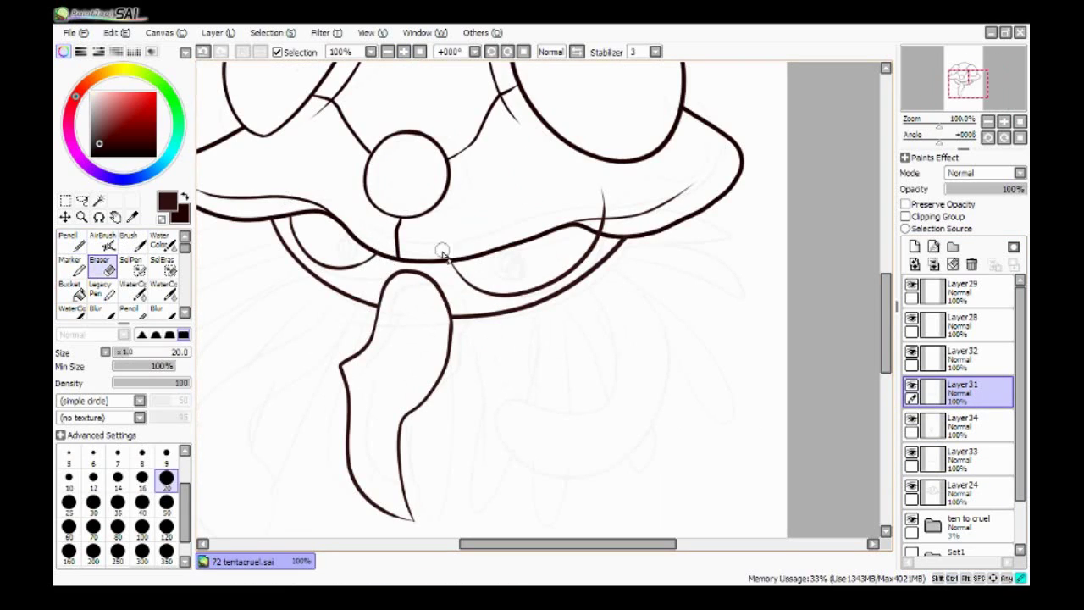
# Reshape the right eye's outline with a transform and erase the end extending above the brim
pyautogui.hotkey('ctrl', '-')
pyautogui.hotkey('ctrl', '-')
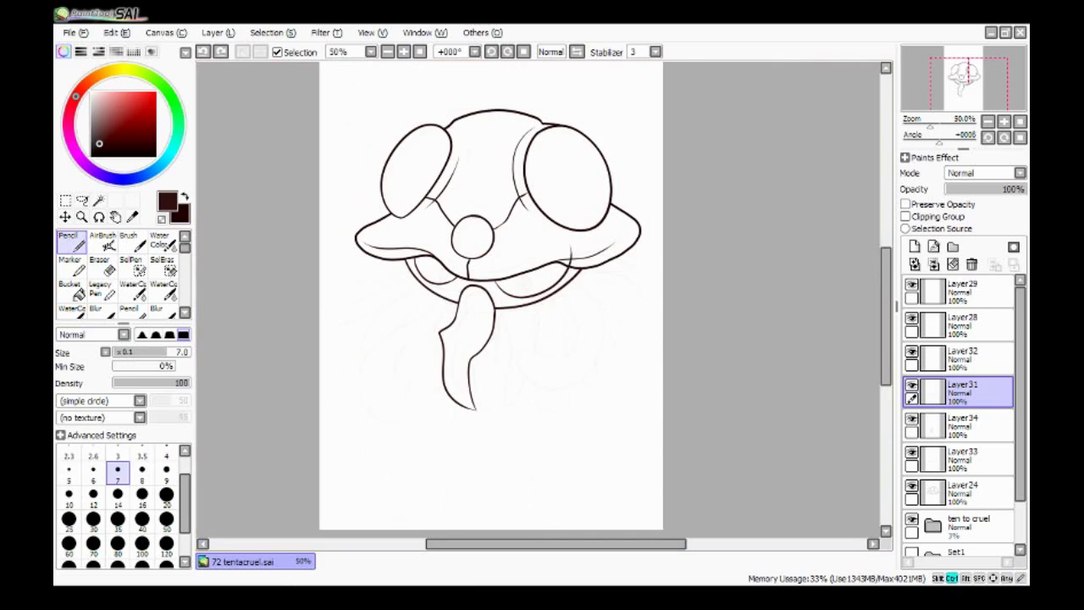
pyautogui.hotkey('ctrl', 't')
pyautogui.moveTo(581, 262)
pyautogui.mouseDown()
pyautogui.moveTo(569, 302)
pyautogui.moveTo(572, 290)
pyautogui.mouseUp()
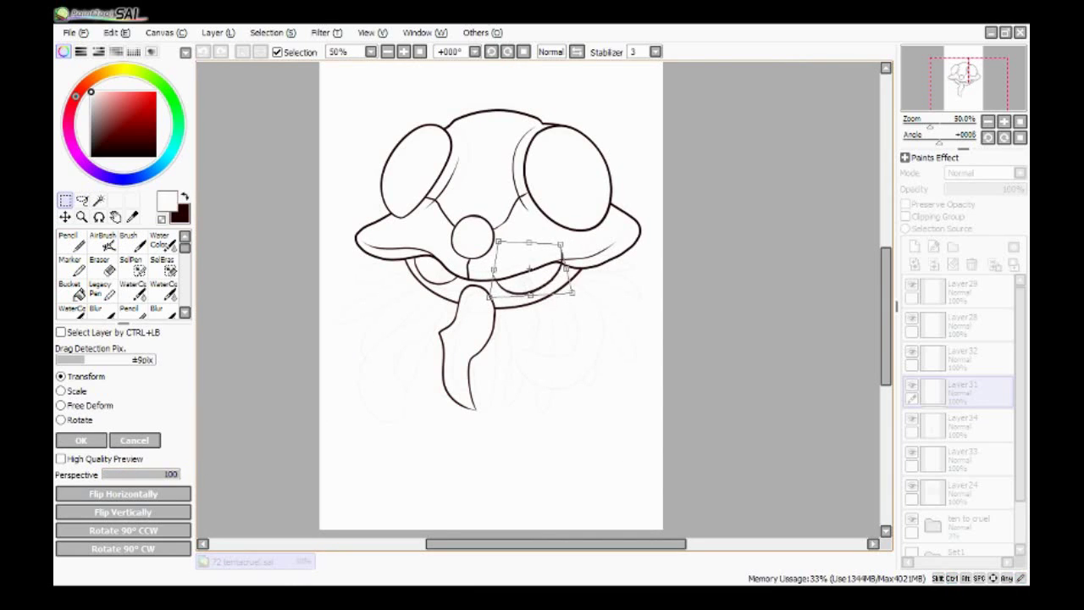
pyautogui.press('Return')
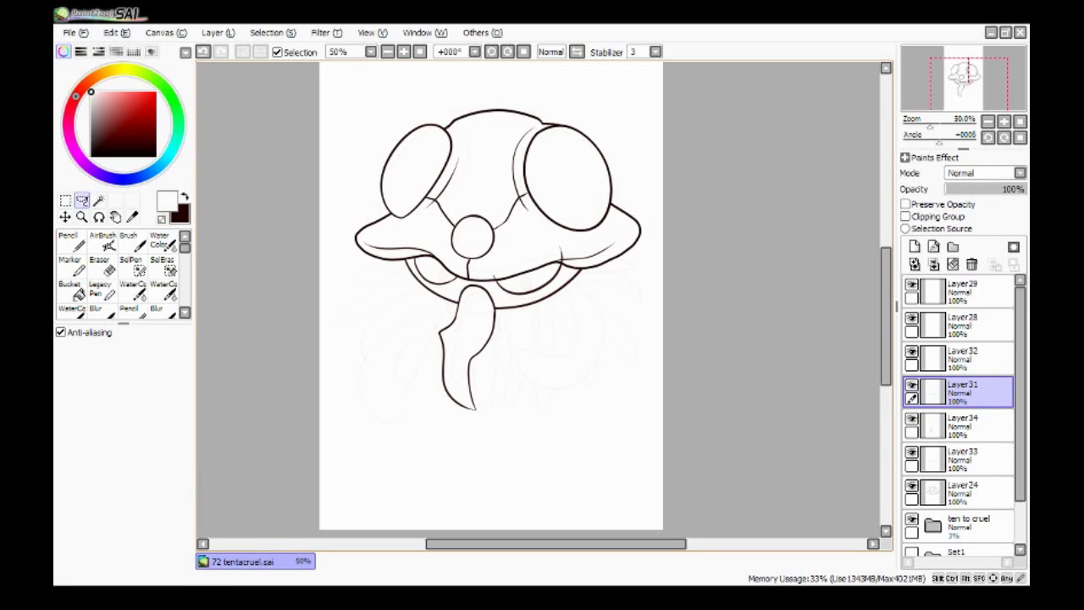
pyautogui.press('e')
pyautogui.hotkey('ctrl', '+')
pyautogui.hotkey('ctrl', '+')
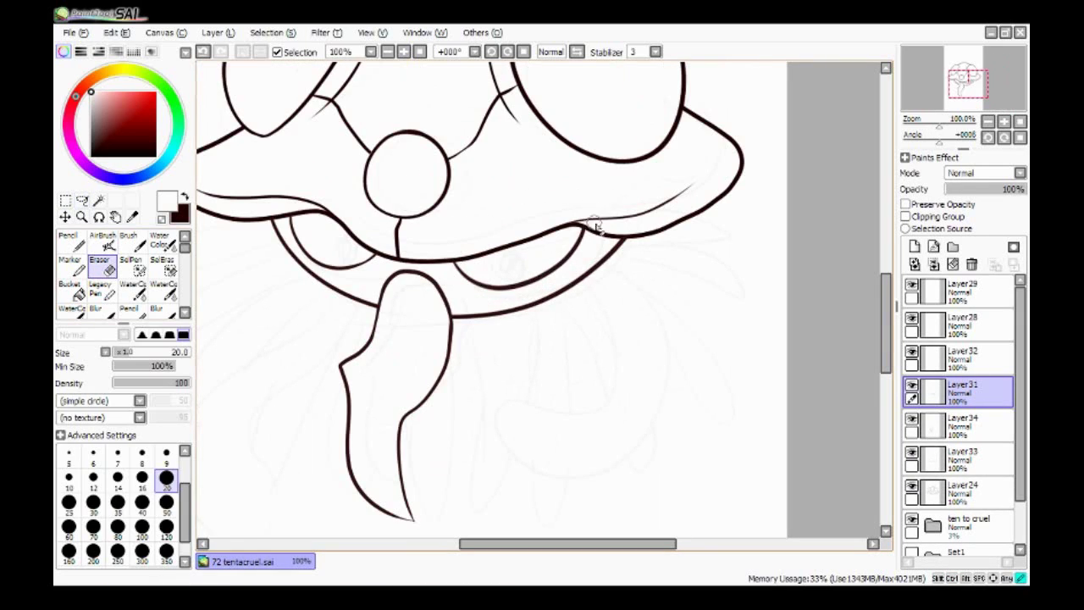
# Add a round dark pupil to each eye on Layer32 with a size 35 pencil and nudge both pupils into position
pyautogui.press('n')
pyautogui.click(962, 356)
pyautogui.moveTo(649, 540); pyautogui.dragTo(636, 543)
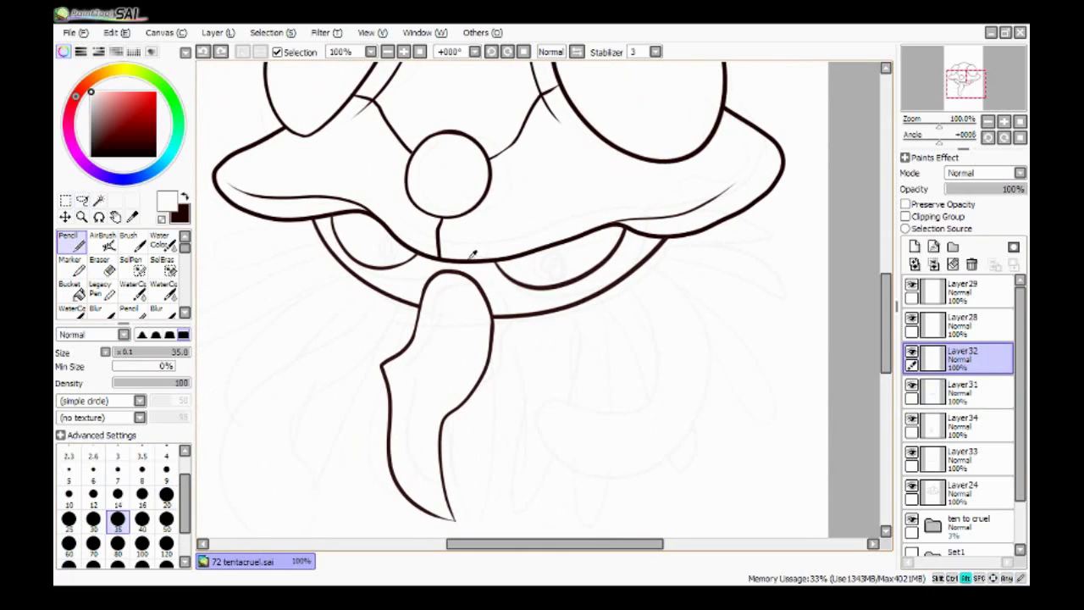
pyautogui.press('x')
pyautogui.moveTo(381, 227); pyautogui.dragTo(387, 235)
pyautogui.moveTo(554, 545); pyautogui.dragTo(569, 545)
pyautogui.moveTo(496, 257); pyautogui.dragTo(504, 264)
pyautogui.press('-')
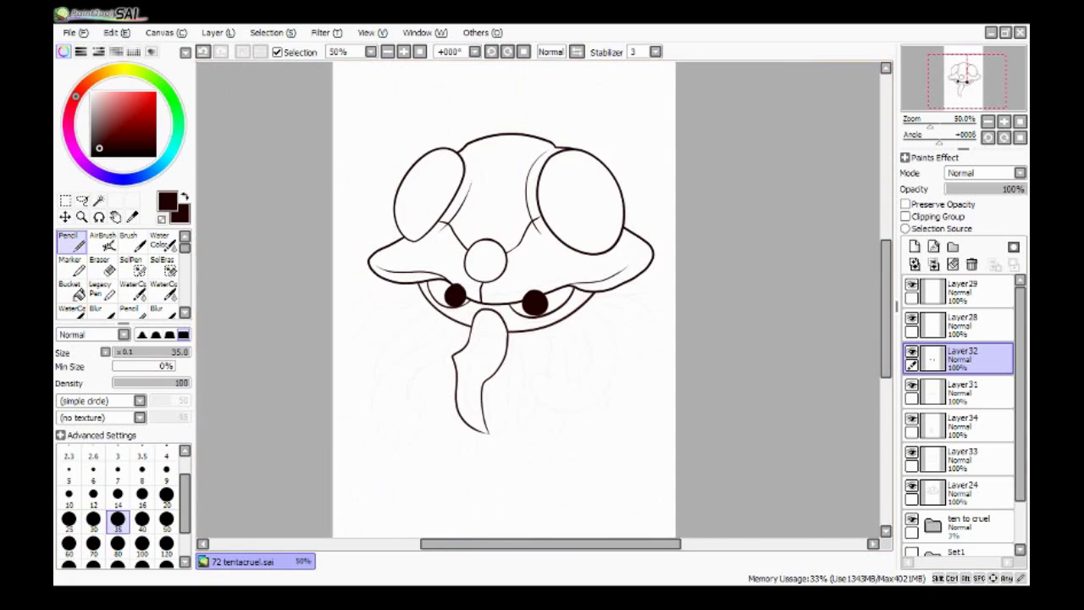
pyautogui.press('a')
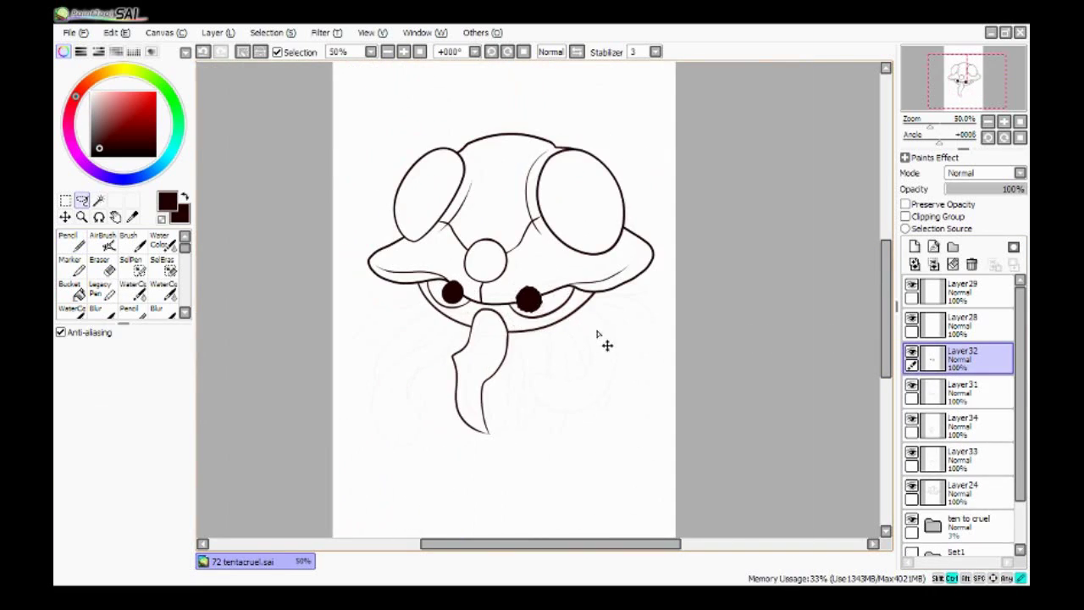
# Lower Layer32 to 44% opacity to erase the pupils' overlap with the brim, then restore 100% and enable Preserve Opacity
pyautogui.moveTo(1027, 189); pyautogui.dragTo(981, 189)
pyautogui.press('e')
pyautogui.press('+')
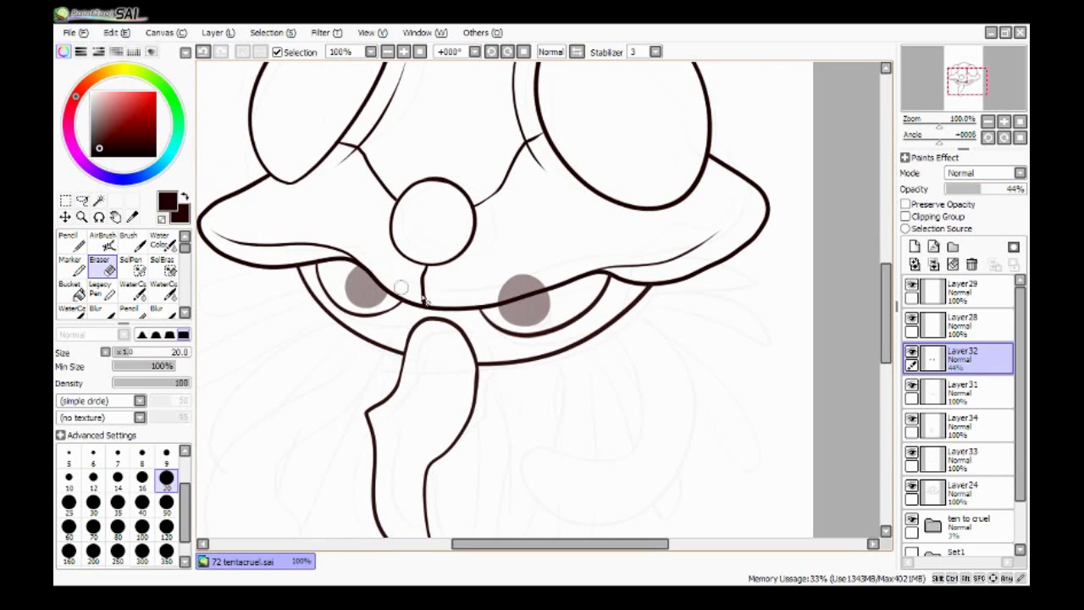
pyautogui.keyDown('alt'); pyautogui.click(647, 356); pyautogui.keyUp('alt')
pyautogui.hotkey('ctrl', 'z')
pyautogui.press('n')
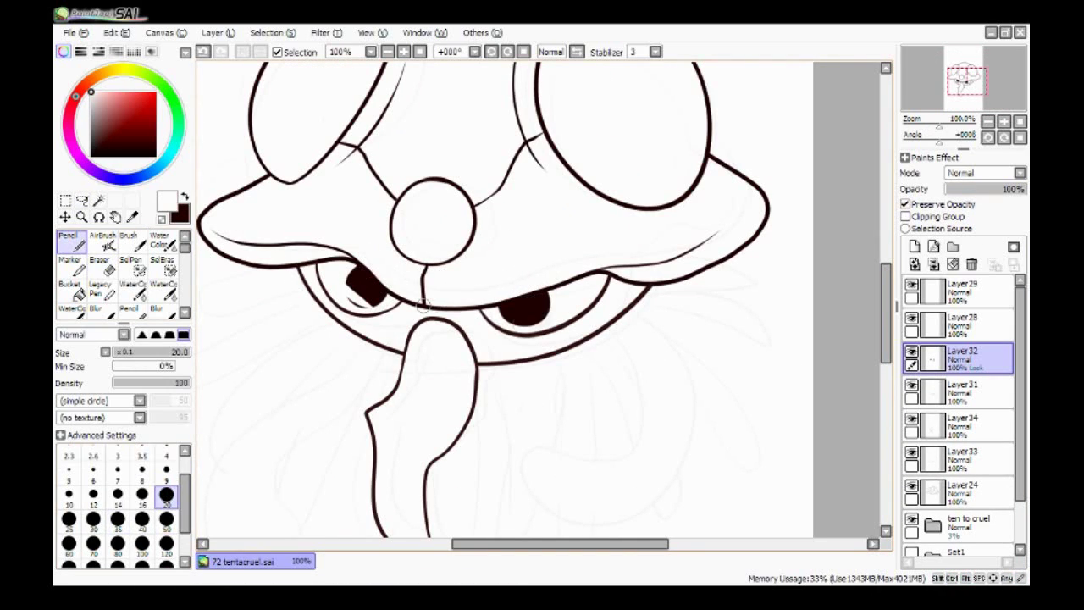
# Set the pencil to size 7 and merge the finished face and eye line layers down into Layer24
pyautogui.press('-')
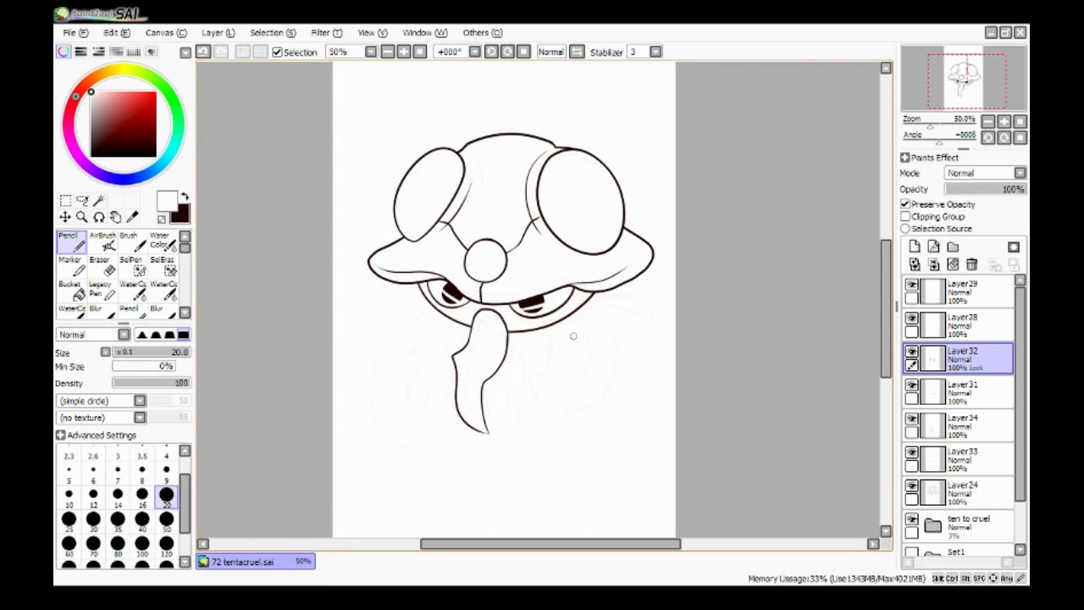
pyautogui.click(118, 471)
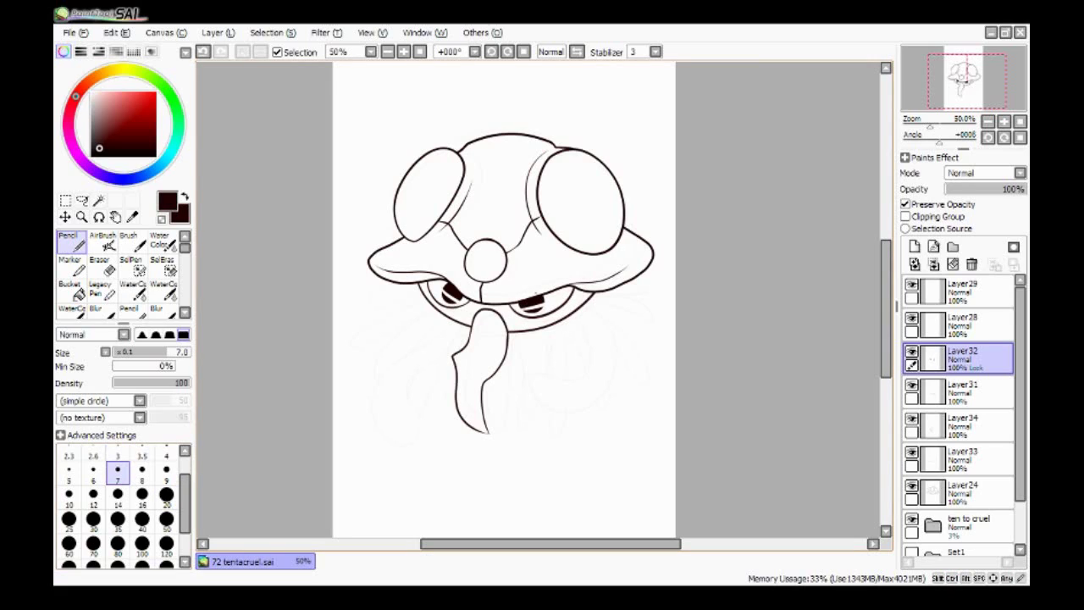
pyautogui.hotkey('ctrl', 'z')
pyautogui.hotkey('ctrl', 'z')
pyautogui.hotkey('ctrl', 'z')
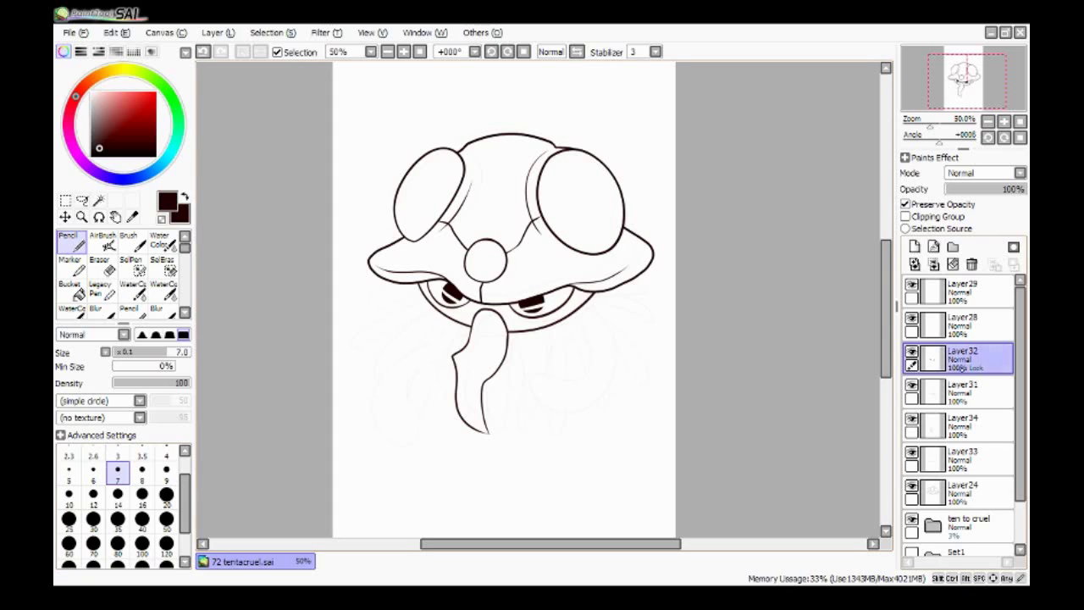
# Outline the long curled tentacle hanging below the left eye on Layer30, redoing strokes until the curve fits the sketch
pyautogui.hotkey('ctrl', 'z')
pyautogui.hotkey('ctrl', 'y')
pyautogui.hotkey('ctrl', 'z')
pyautogui.hotkey('ctrl', 'y')
pyautogui.hotkey('ctrl', 'z')
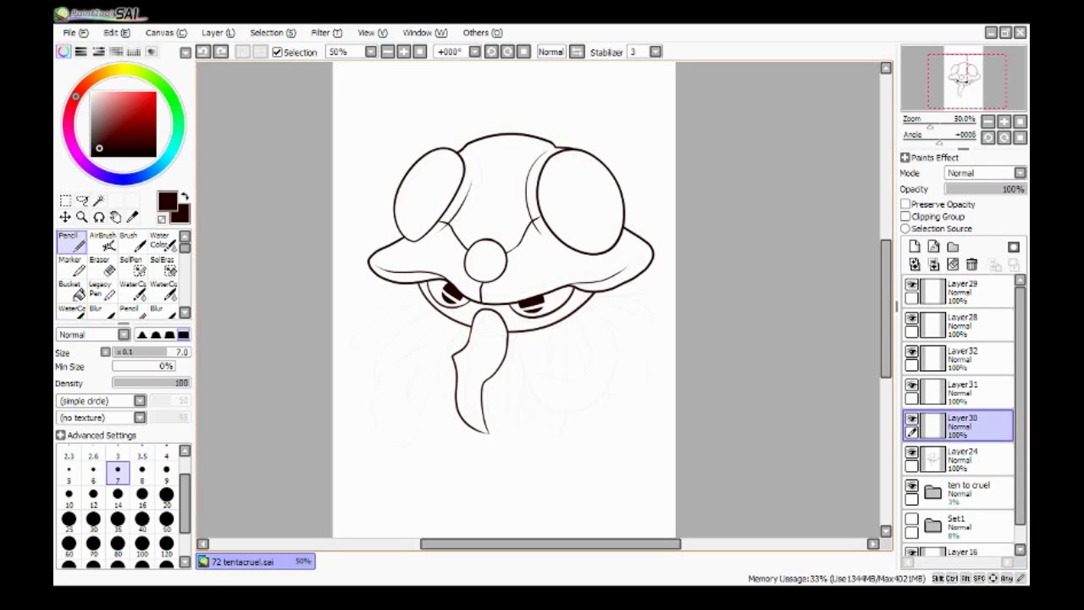
pyautogui.hotkey('ctrl', 'y')
pyautogui.hotkey('ctrl', 'z')
pyautogui.hotkey('ctrl', 'y')
pyautogui.hotkey('ctrl', 'y')
# Outline the hooked tentacle below the right eye on Layer30, adjust its shape with a lasso selection and erase the overlapping line ends
pyautogui.moveTo(579, 310); pyautogui.dragTo(562, 304)
pyautogui.hotkey('ctrl', 'z')
pyautogui.hotkey('ctrl', 'y')
pyautogui.press('a')
pyautogui.moveTo(634, 424); pyautogui.dragTo(658, 399)
pyautogui.hotkey('ctrl', 'd')
pyautogui.press('e')
pyautogui.scroll(1, 403, 321)
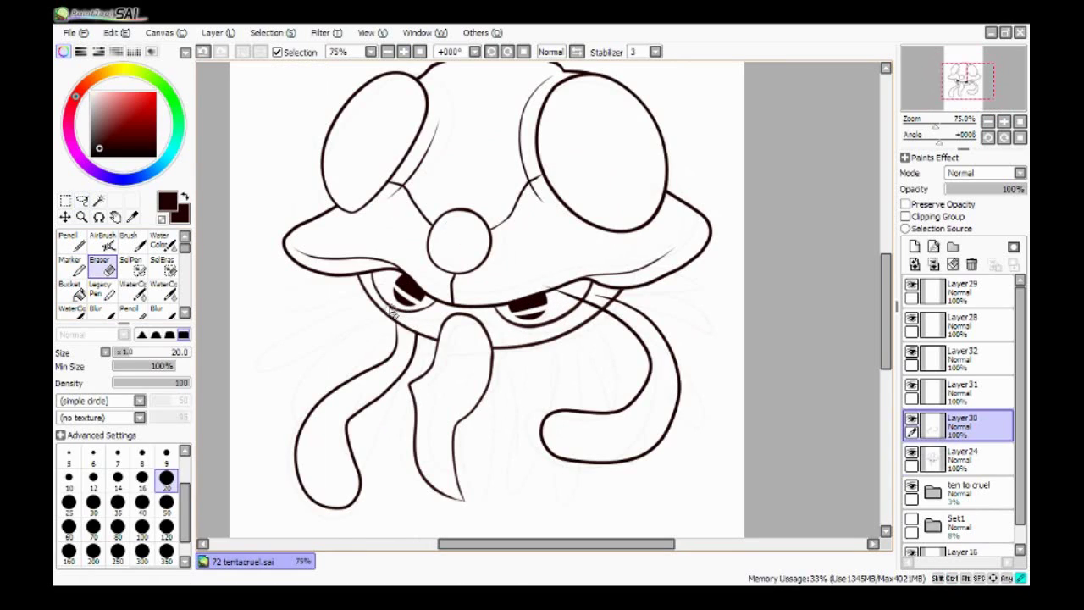
# Draw the upper narrow tentacles fanning out from the left side of the face on Layer31 with the size 7 pencil
pyautogui.press('n')
pyautogui.scroll(-1, 509, 288)
pyautogui.press('Up')
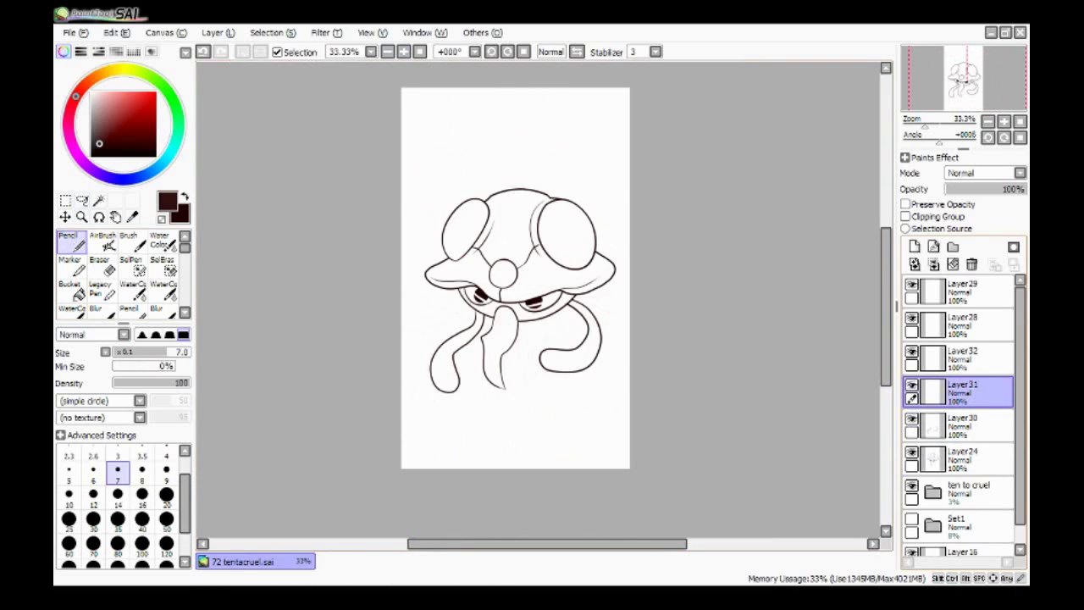
pyautogui.hotkey('ctrl', 'z')
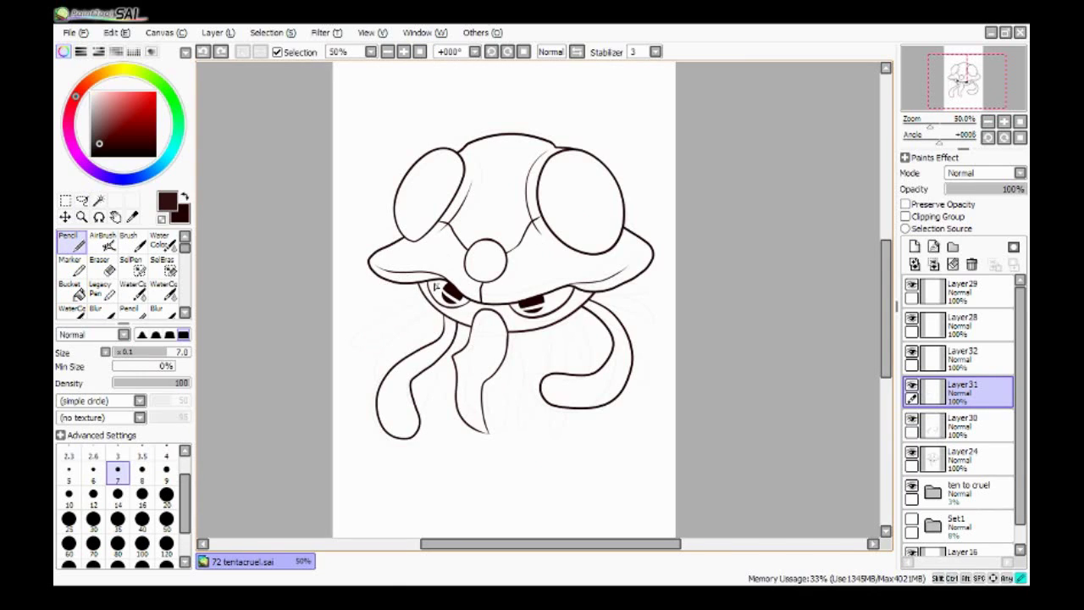
pyautogui.moveTo(443, 317)
pyautogui.mouseDown()
pyautogui.moveTo(428, 332)
pyautogui.moveTo(352, 349)
pyautogui.moveTo(459, 313)
pyautogui.mouseUp()
pyautogui.hotkey('ctrl', 'z')
pyautogui.moveTo(456, 373)
pyautogui.mouseDown()
pyautogui.moveTo(383, 339)
pyautogui.moveTo(383, 373)
pyautogui.mouseUp()
pyautogui.hotkey('ctrl', 't')
pyautogui.press('Return')
pyautogui.hotkey('ctrl', 'z')
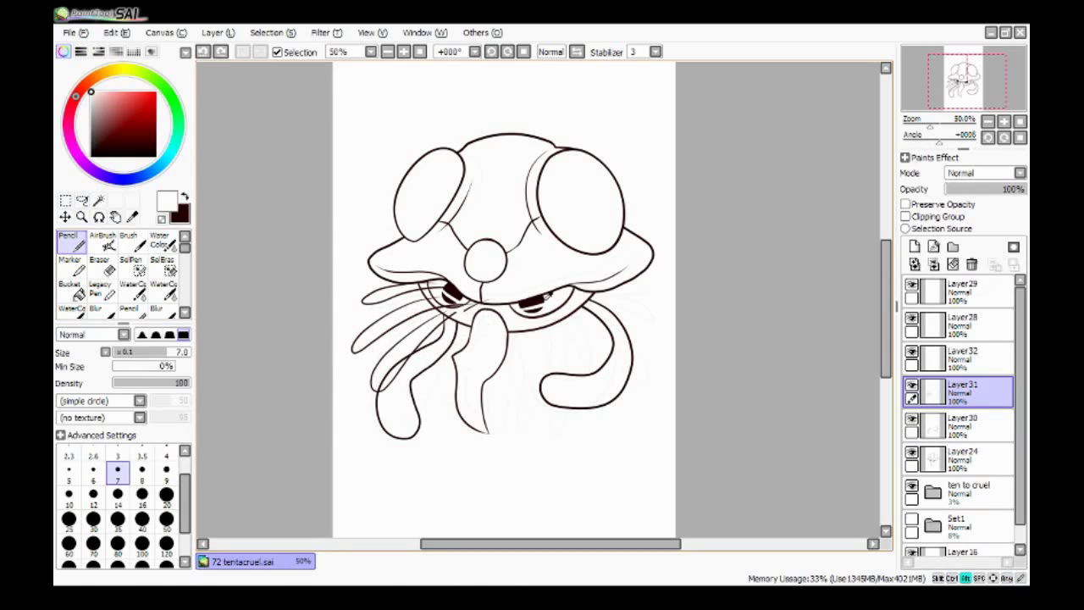
# Shift the left narrow tentacles outward and transform an additional one over the left curled tentacle into place
pyautogui.press('l')
pyautogui.hotkey('ctrl', 'y')
pyautogui.hotkey('ctrl', 't')
pyautogui.moveTo(491, 363)
pyautogui.mouseDown()
pyautogui.moveTo(472, 370)
pyautogui.moveTo(482, 366)
pyautogui.moveTo(486, 437)
pyautogui.moveTo(476, 429)
pyautogui.mouseUp()
pyautogui.press('Return')
pyautogui.hotkey('ctrl', 't')
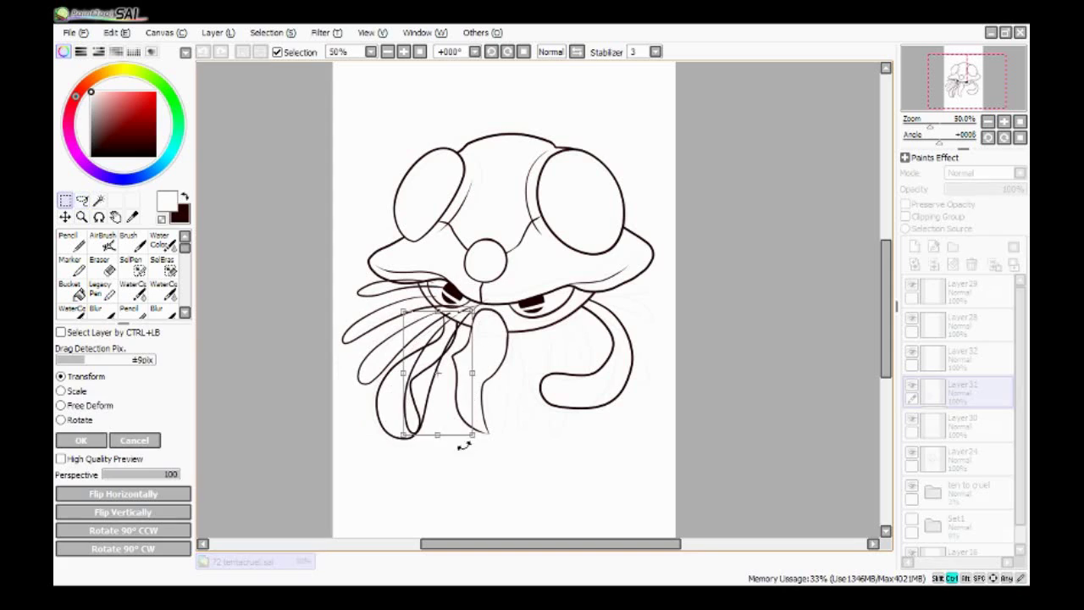
pyautogui.moveTo(434, 428)
pyautogui.mouseDown()
pyautogui.moveTo(449, 400)
pyautogui.moveTo(421, 388)
pyautogui.mouseUp()
pyautogui.press('Return')
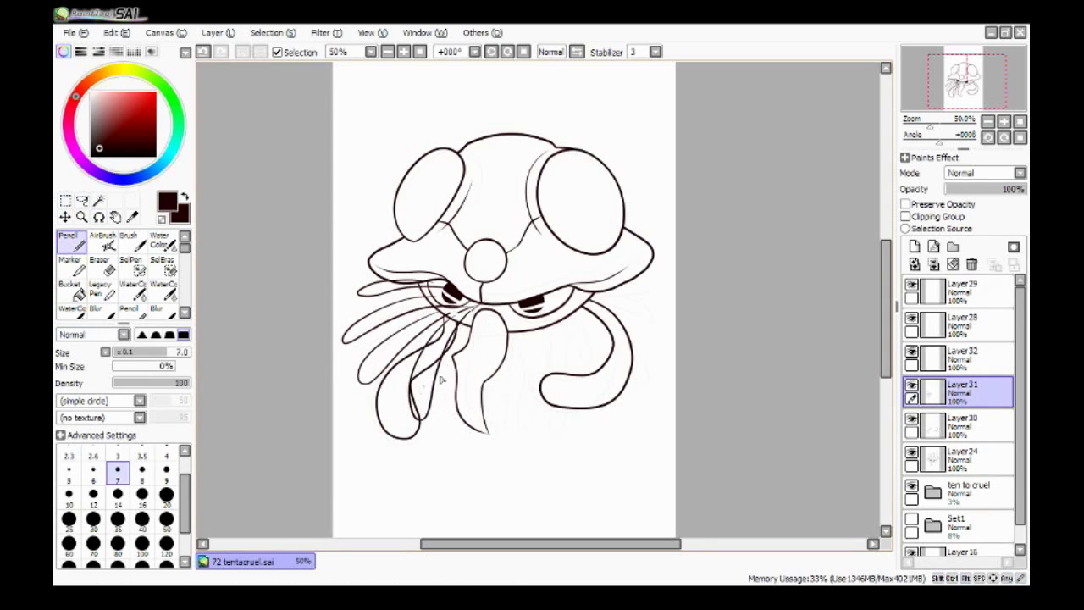
# Draw another narrow tentacle just left of the wide central one on Layer31 and reposition it with a transform
pyautogui.hotkey('ctrl', 'y')
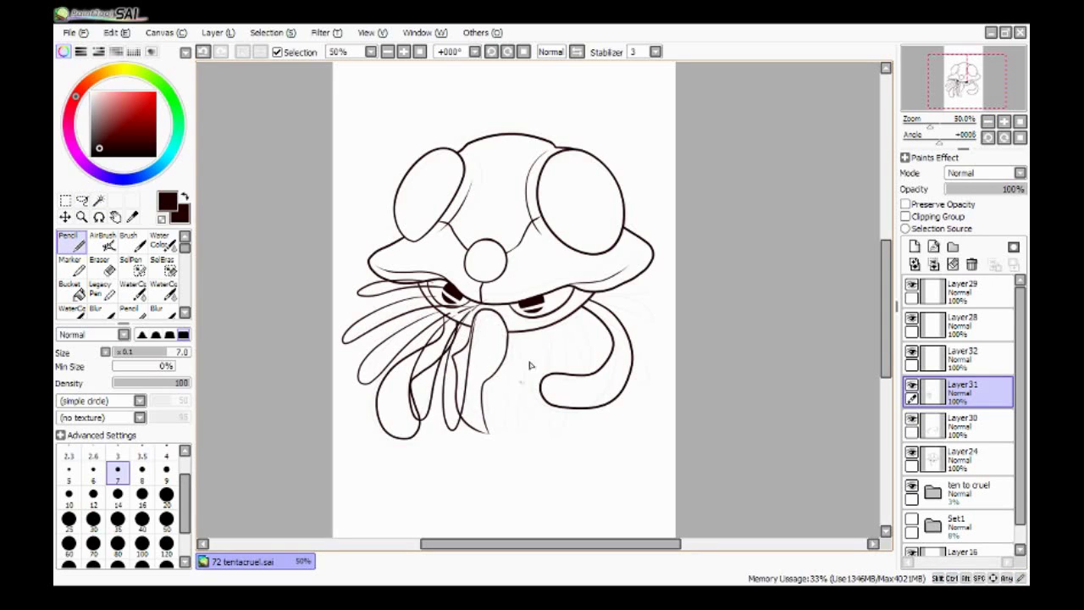
pyautogui.hotkey('ctrl', 'z')
pyautogui.hotkey('ctrl', 'y')
pyautogui.press('a')
pyautogui.moveTo(477, 327); pyautogui.dragTo(478, 321)
pyautogui.hotkey('ctrl', 't')
pyautogui.moveTo(497, 405)
pyautogui.mouseDown()
pyautogui.moveTo(483, 399)
pyautogui.moveTo(474, 424)
pyautogui.moveTo(491, 382)
pyautogui.moveTo(479, 392)
pyautogui.moveTo(488, 408)
pyautogui.mouseUp()
pyautogui.press('Return')
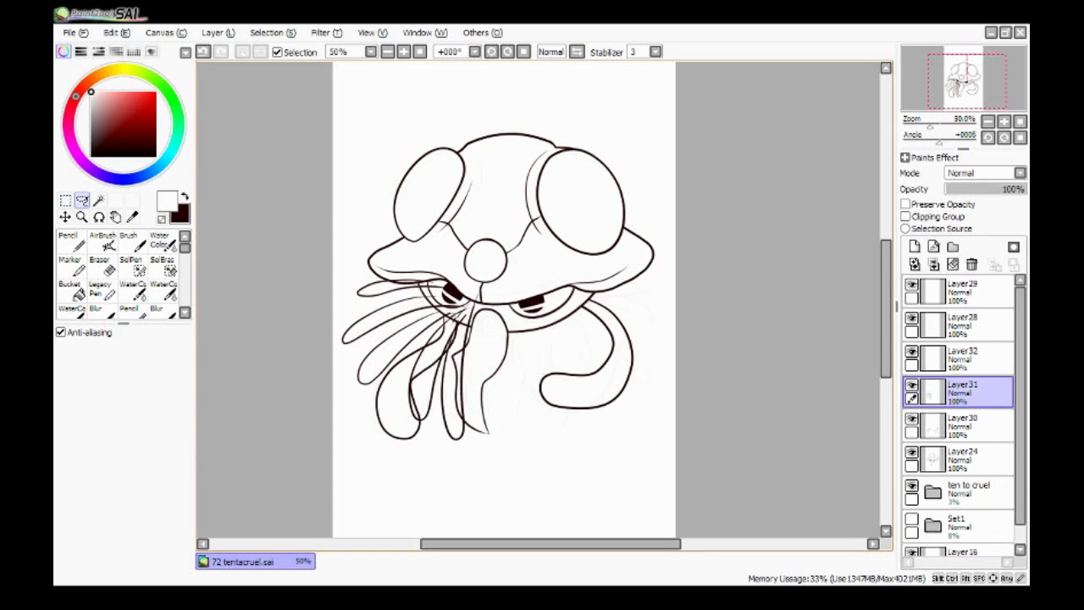
# Draw a narrow tentacle behind the wide central one on Layer31 and start the right-hand narrow tentacles on Layer32
pyautogui.press('n')
pyautogui.press('ctrl')
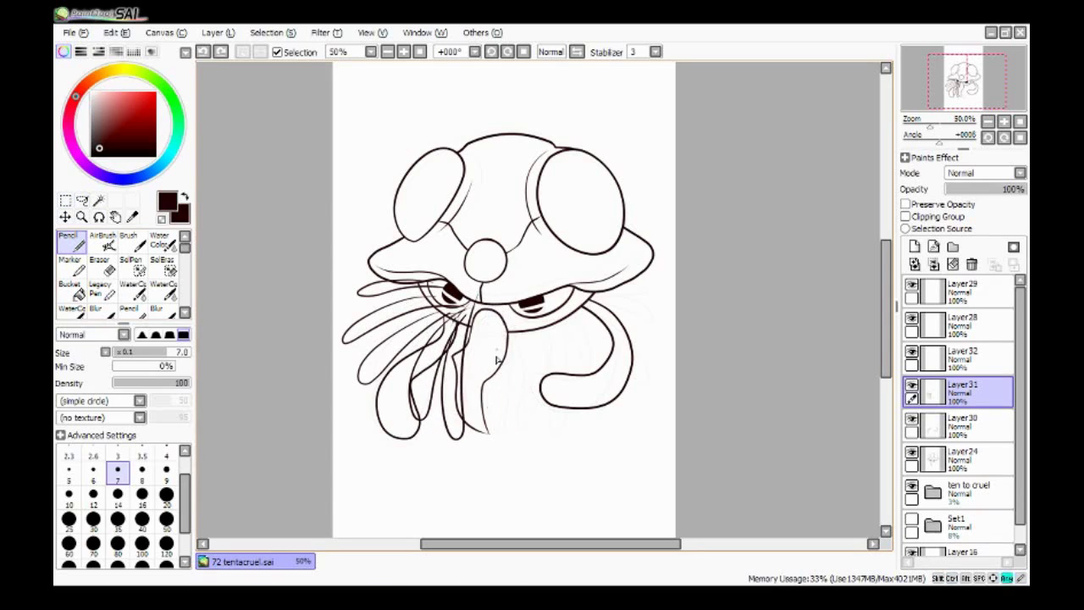
pyautogui.keyDown('ctrl'); pyautogui.click(512, 432); pyautogui.keyUp('ctrl')
pyautogui.moveTo(513, 331)
pyautogui.mouseDown()
pyautogui.moveTo(512, 442)
pyautogui.moveTo(542, 433)
pyautogui.mouseUp()
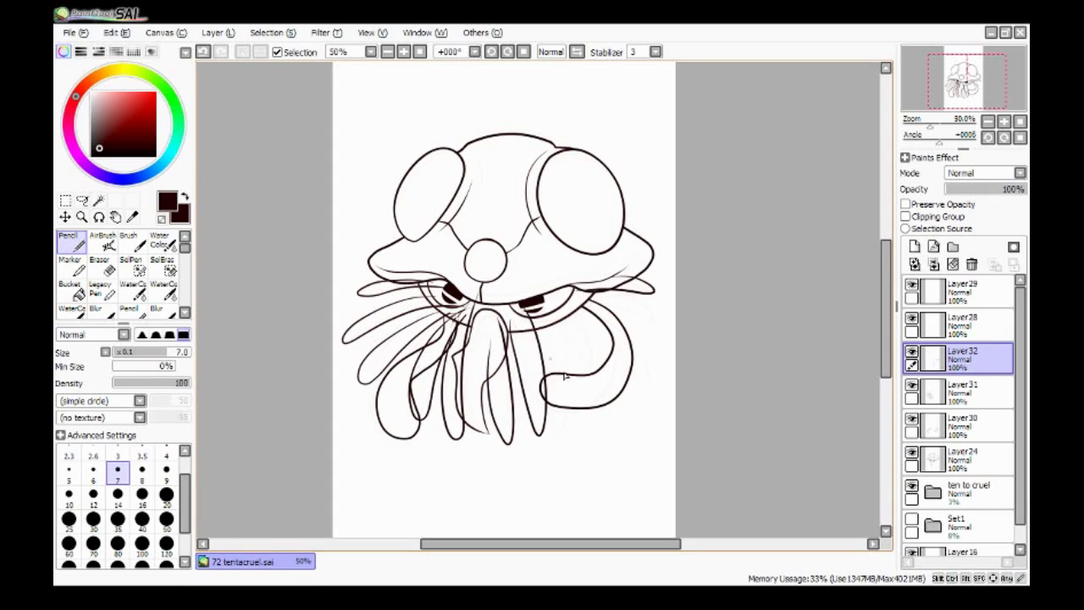
# Draw the remaining narrow tentacles fanning out below the right eye and brim on Layer32
pyautogui.moveTo(520, 322)
pyautogui.mouseDown()
pyautogui.moveTo(542, 428)
pyautogui.moveTo(534, 335)
pyautogui.mouseUp()
pyautogui.hotkey('ctrl', 'z')
pyautogui.moveTo(584, 422)
pyautogui.mouseDown()
pyautogui.moveTo(542, 320)
pyautogui.moveTo(576, 415)
pyautogui.mouseUp()
pyautogui.moveTo(593, 315)
pyautogui.mouseDown()
pyautogui.moveTo(563, 406)
pyautogui.moveTo(593, 377)
pyautogui.moveTo(584, 382)
pyautogui.mouseUp()
pyautogui.moveTo(583, 390); pyautogui.dragTo(504, 390)
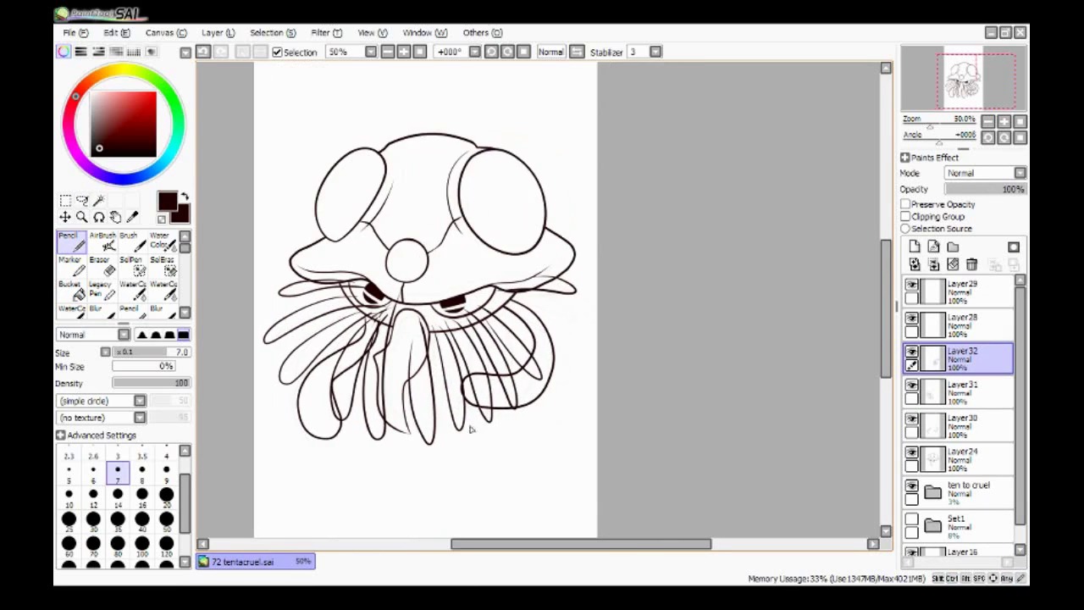
pyautogui.moveTo(483, 303); pyautogui.dragTo(581, 337)
# Lasso and shift the right-hand narrow tentacles on Layer32 and the central narrow one on Layer31 to even out their spacing
pyautogui.press('a')
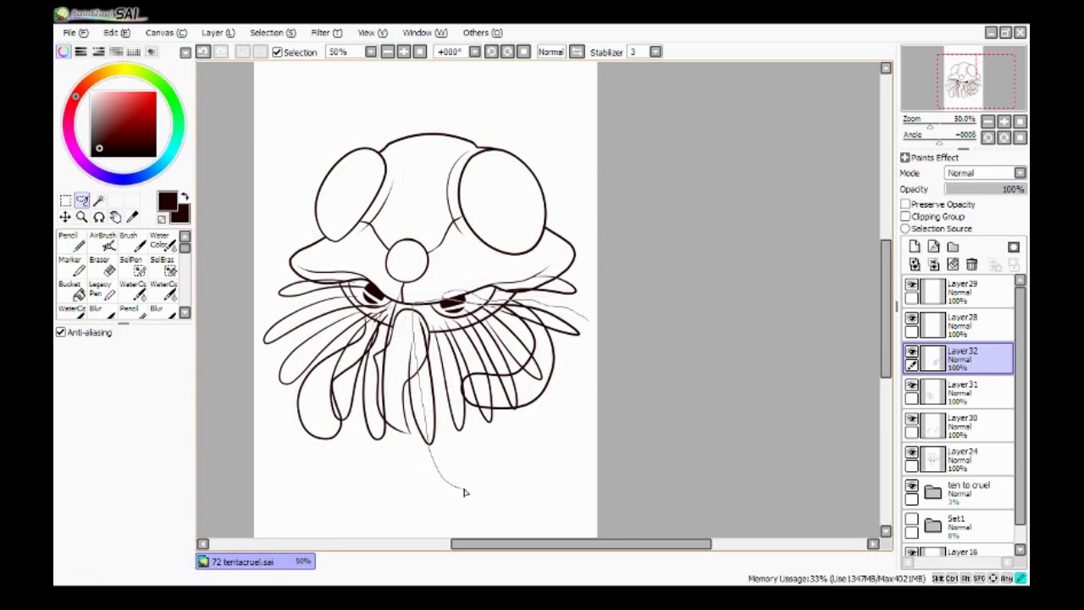
pyautogui.moveTo(430, 450); pyautogui.dragTo(434, 449)
pyautogui.moveTo(411, 303)
pyautogui.mouseDown()
pyautogui.moveTo(428, 454)
pyautogui.moveTo(464, 450)
pyautogui.mouseUp()
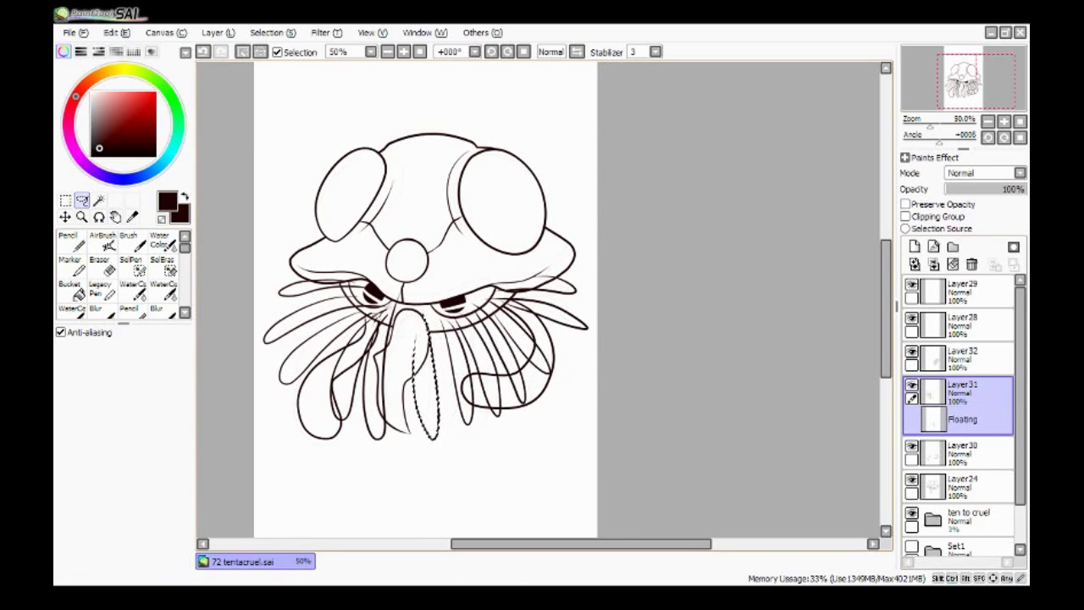
pyautogui.hotkey('ctrl', 'd')
# Merge the curled tentacles into Layer24 and lower that layer's opacity to 21%
pyautogui.press('e')
pyautogui.scroll(1, 458, 297)
pyautogui.click(961, 423)
pyautogui.moveTo(1008, 189); pyautogui.dragTo(963, 194)
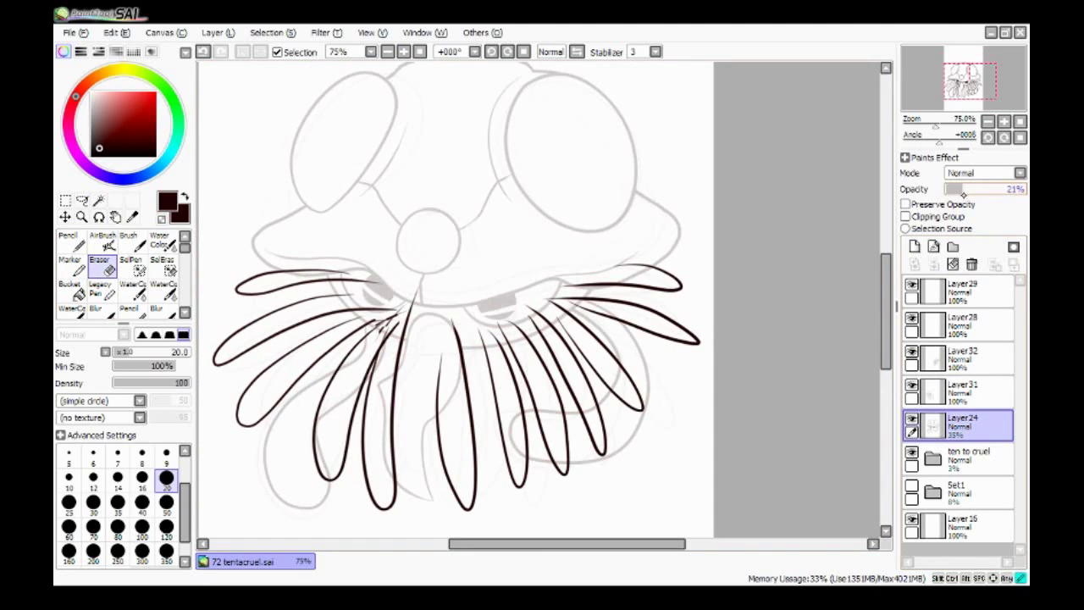
# Erase the ends of Layer31's narrow tentacles that extend over the face outline
pyautogui.click(961, 390)
pyautogui.scroll(3, 315, 223)
pyautogui.moveTo(434, 277); pyautogui.dragTo(434, 284)
pyautogui.moveTo(506, 349)
pyautogui.mouseDown()
pyautogui.moveTo(485, 320)
pyautogui.moveTo(532, 343)
pyautogui.mouseUp()
pyautogui.scroll(-3, 482, 231)
# Select the central narrow tentacle on Layer31, adjust it with a transform and clear the selection
pyautogui.press('l')
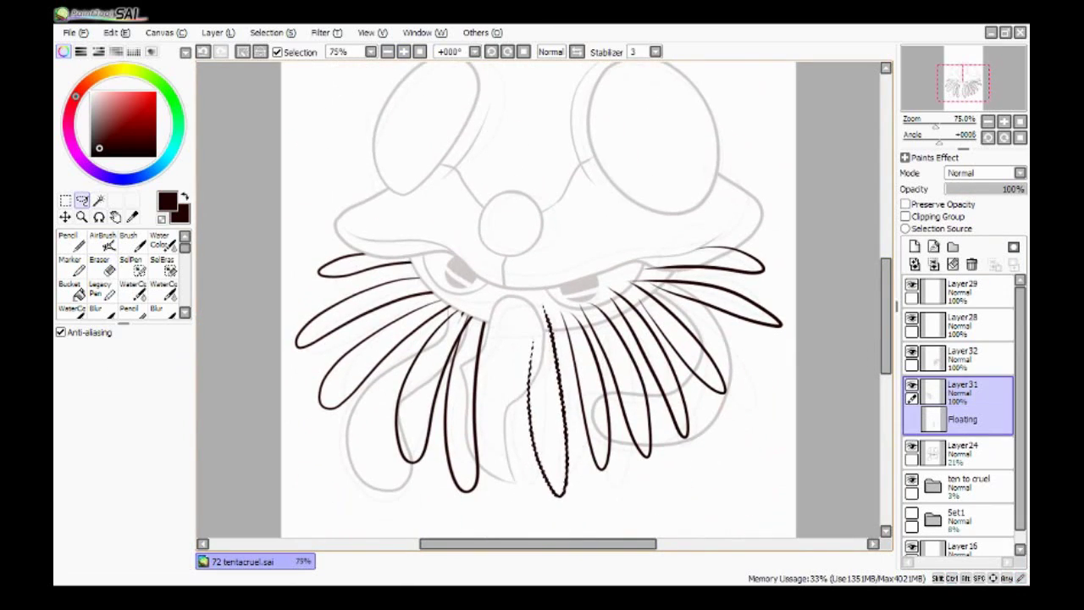
pyautogui.hotkey('ctrl', 't')
pyautogui.press('Return')
pyautogui.hotkey('ctrl', 'd')
# Erase the parts of Layer31's narrow tentacles that cross the left curled tentacle and the wide central tentacle
pyautogui.press('e')
pyautogui.scroll(2, 559, 335)
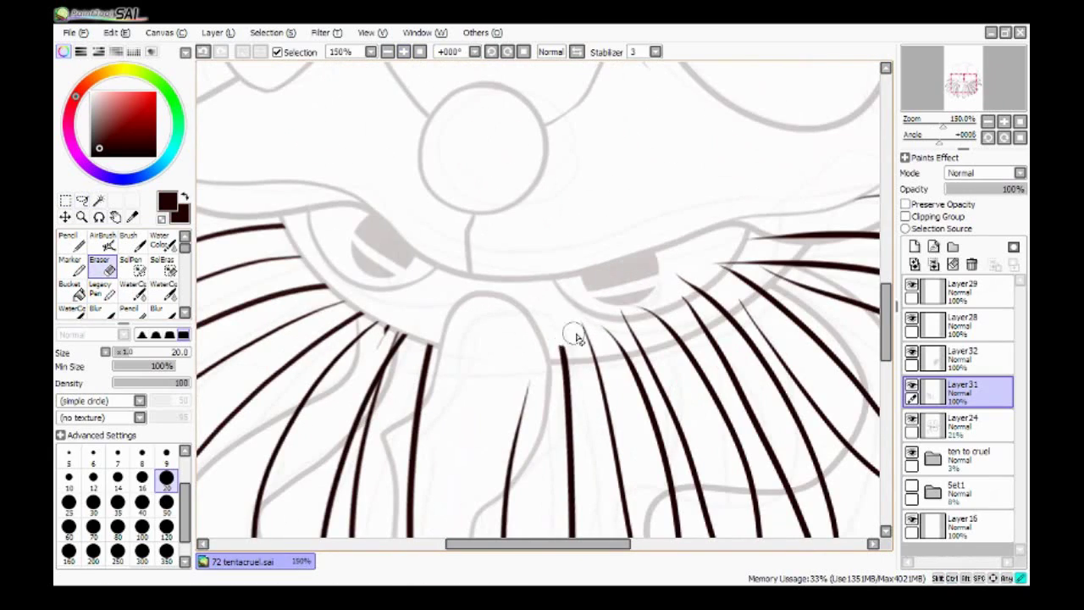
pyautogui.hscroll(-3, 470, 318)
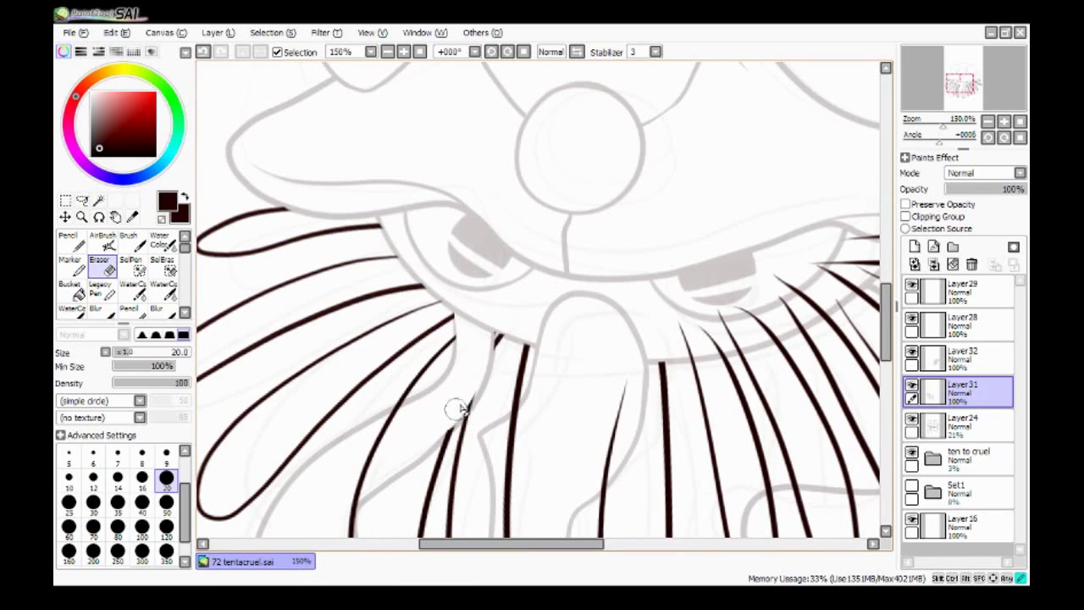
pyautogui.scroll(-3, 441, 423)
pyautogui.hscroll(-3, 447, 356)
pyautogui.hscroll(5, 458, 458)
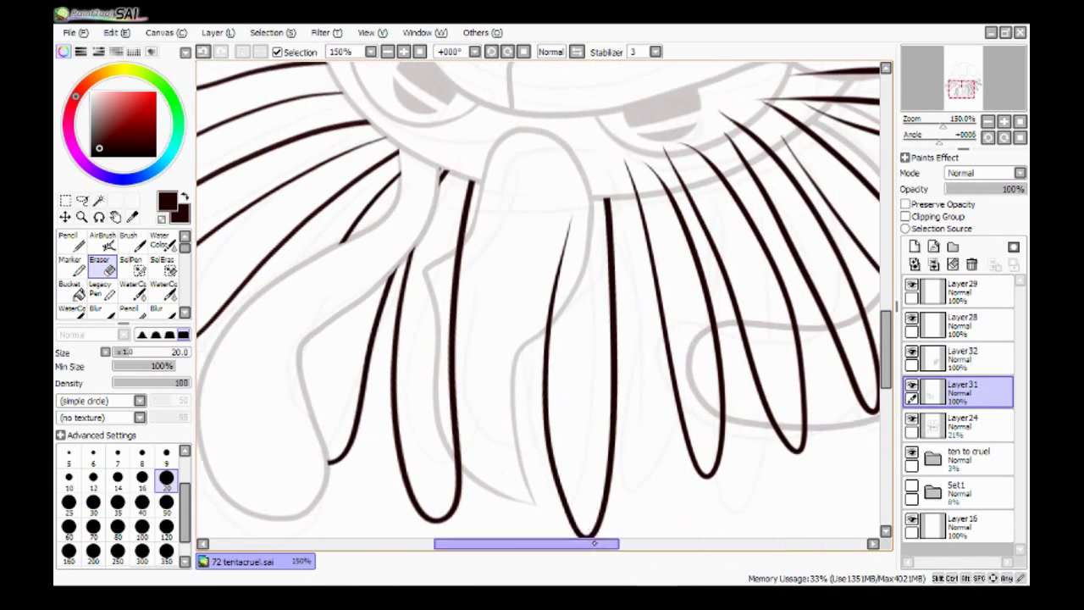
pyautogui.moveTo(598, 544); pyautogui.dragTo(664, 544)
# Erase the ends of Layer32's narrow tentacles that overlap the face and brim on the right side
pyautogui.scroll(3, 329, 254)
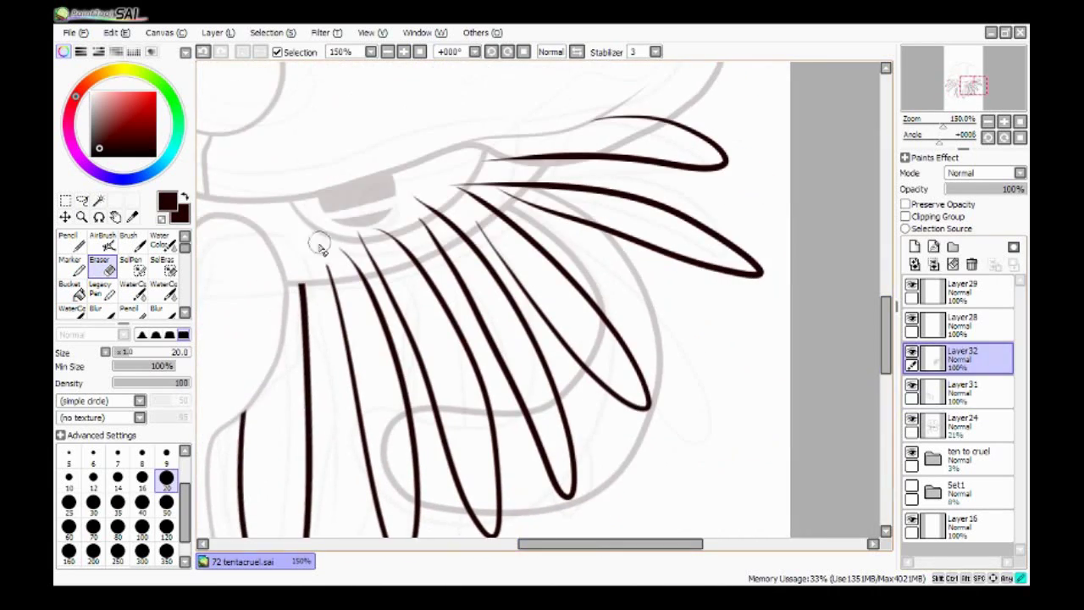
pyautogui.scroll(2, 644, 517)
pyautogui.hscroll(3, 661, 508)
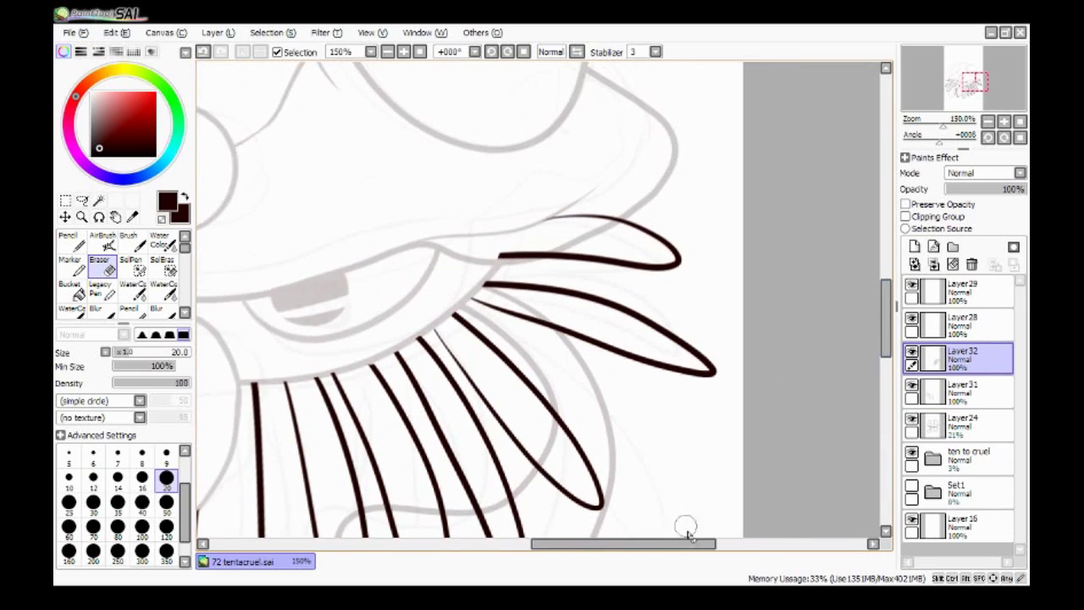
pyautogui.hscroll(-2, 457, 305)
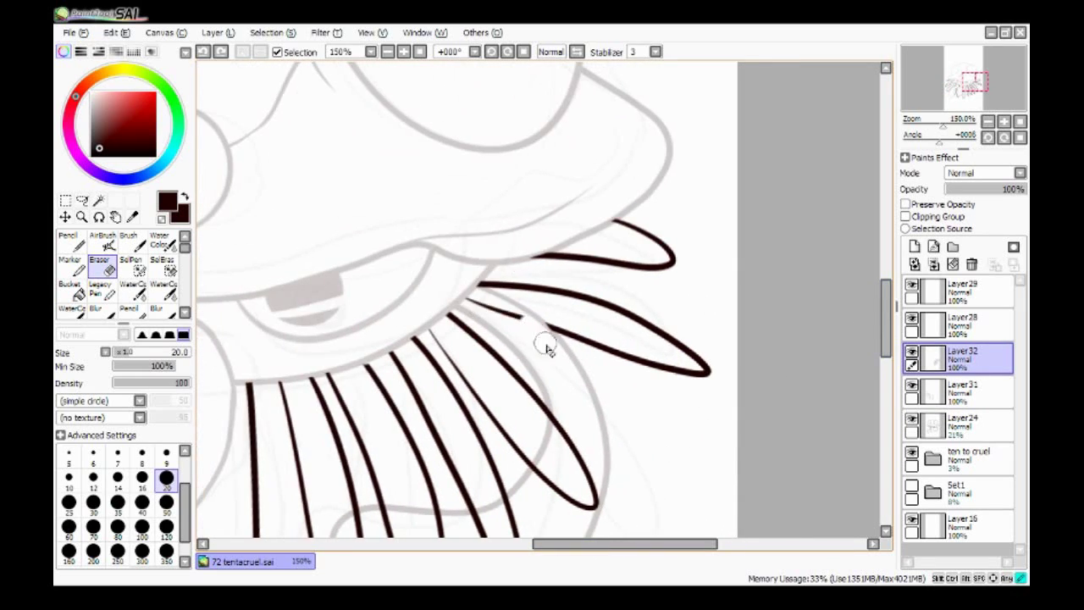
# Try to reshape the right-hand narrow tentacles on Layer32 with a transform
pyautogui.scroll(-2, 531, 331)
pyautogui.press('m')
pyautogui.hotkey('ctrl', 't')
pyautogui.moveTo(466, 222); pyautogui.dragTo(711, 377)
pyautogui.press('Return')
# Try erasing the parts of Layer32's narrow tentacles that lie behind the hooked tentacle on the right
pyautogui.press('e')
pyautogui.moveTo(564, 359); pyautogui.dragTo(585, 441)
pyautogui.scroll(-2, 585, 423)
pyautogui.press('a')
pyautogui.moveTo(593, 328); pyautogui.dragTo(597, 334)
pyautogui.press('e')
pyautogui.moveTo(641, 423); pyautogui.dragTo(547, 348)
pyautogui.moveTo(582, 405); pyautogui.dragTo(683, 301)
pyautogui.moveTo(597, 280)
pyautogui.mouseDown()
pyautogui.moveTo(564, 314)
pyautogui.moveTo(619, 368)
pyautogui.mouseUp()
pyautogui.moveTo(559, 293); pyautogui.dragTo(542, 303)
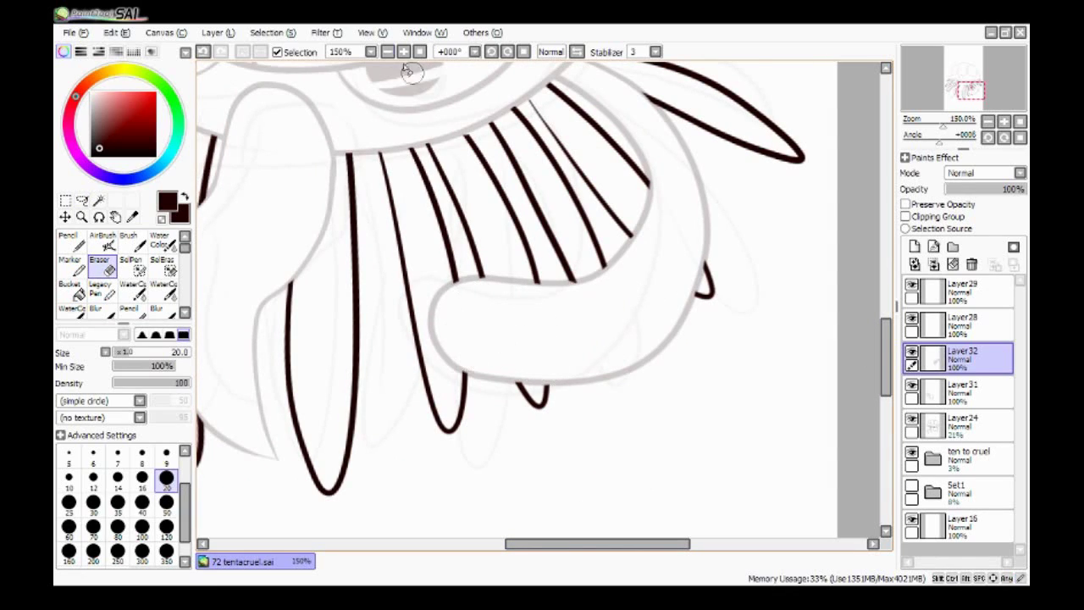
# Restore Layer24 to 100% opacity and try skewing its head and main tentacles with a free corner transform
pyautogui.scroll(-3, 421, 120)
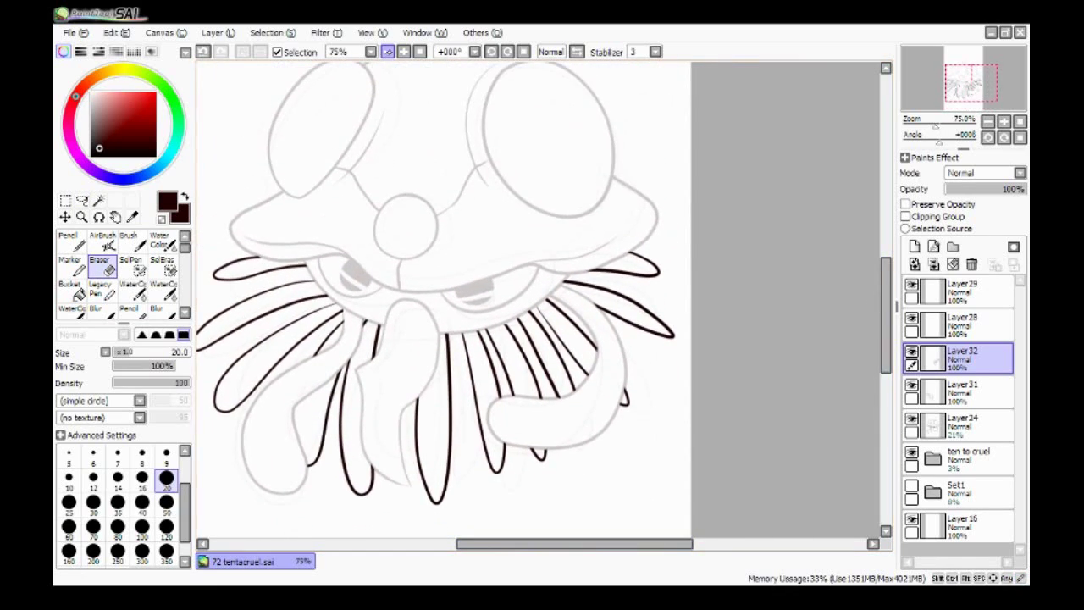
pyautogui.click(387, 52)
pyautogui.click(963, 423)
pyautogui.hotkey('ctrl', 't')
pyautogui.moveTo(631, 120); pyautogui.dragTo(629, 119)
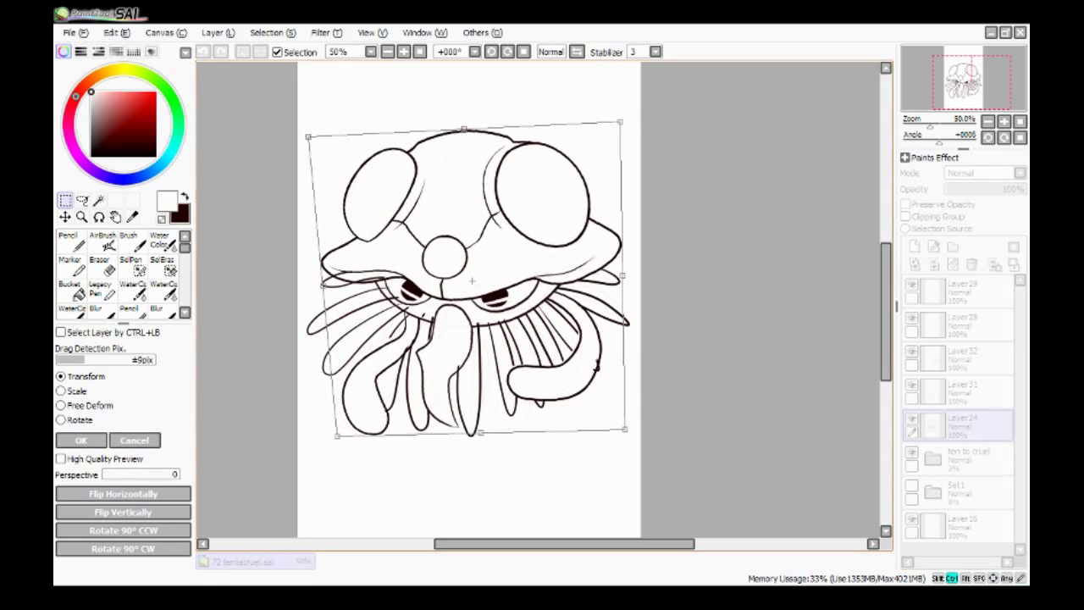
pyautogui.moveTo(625, 430)
pyautogui.mouseDown()
pyautogui.moveTo(635, 478)
pyautogui.moveTo(624, 428)
pyautogui.mouseUp()
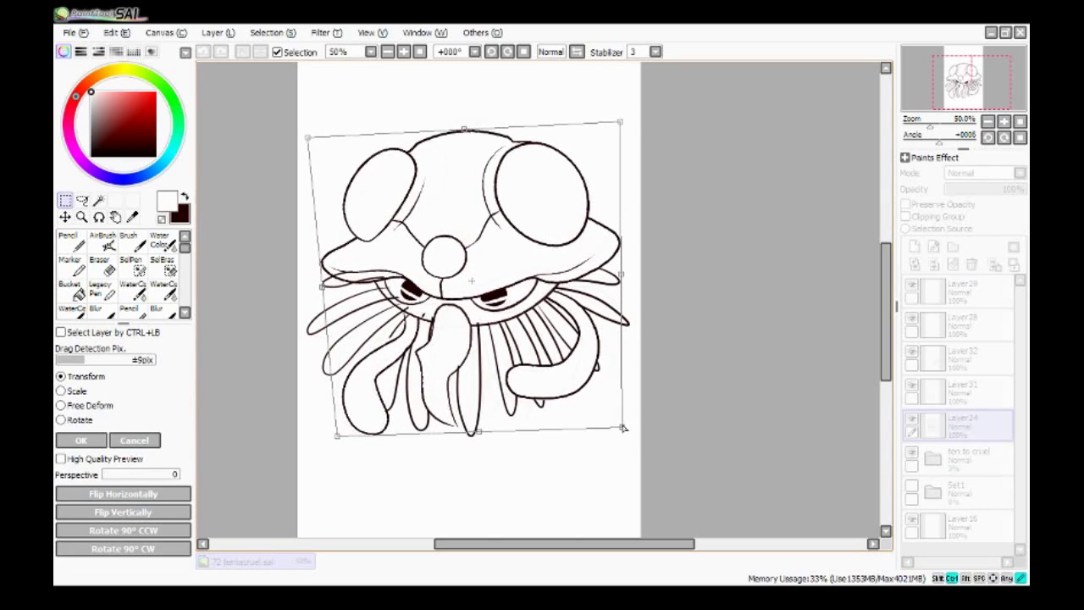
pyautogui.press('Return')
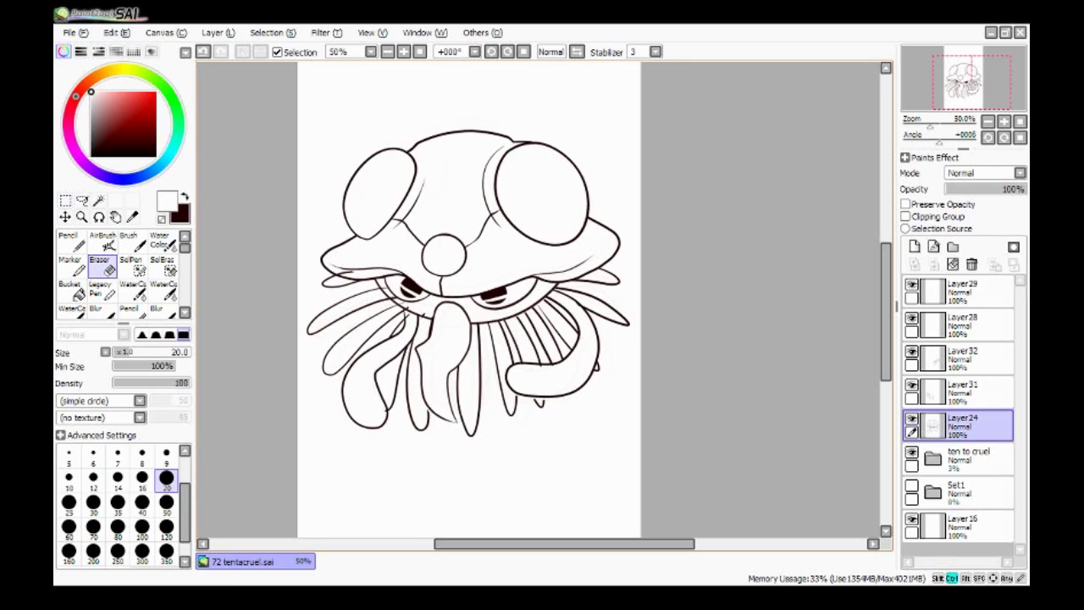
# Try to transform the left-hand narrow tentacles on Layer31 to match the skewed head
pyautogui.keyDown('ctrl'); pyautogui.click(339, 447); pyautogui.keyUp('ctrl')
pyautogui.hotkey('ctrl', 't')
pyautogui.press('Return')
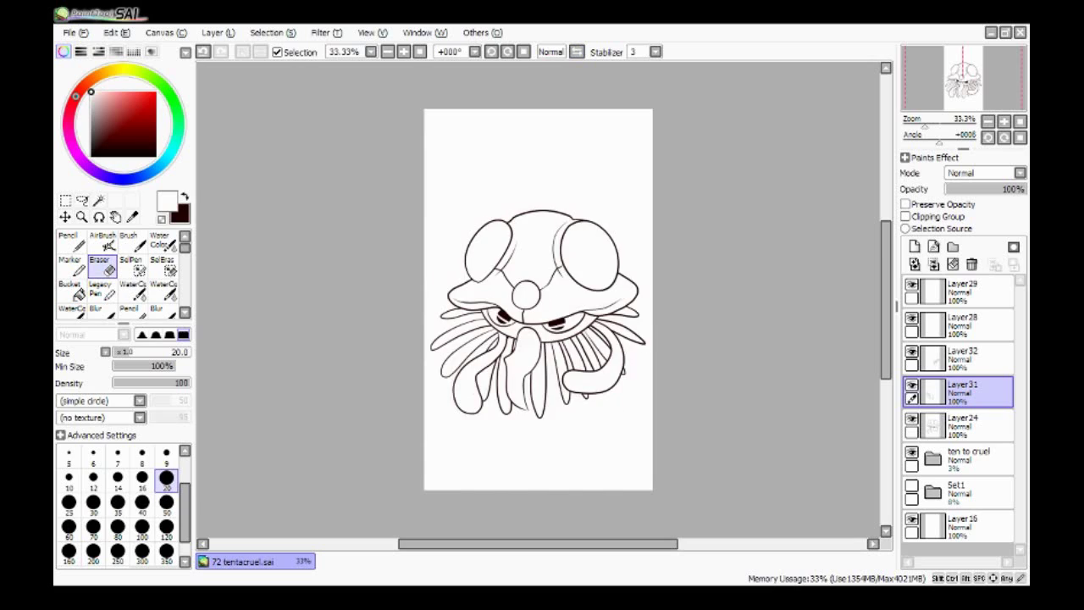
# Stretch the right-hand narrow tentacles on Layer32 outward and down from their lower outer corner
pyautogui.keyDown('ctrl'); pyautogui.click(579, 398); pyautogui.keyUp('ctrl')
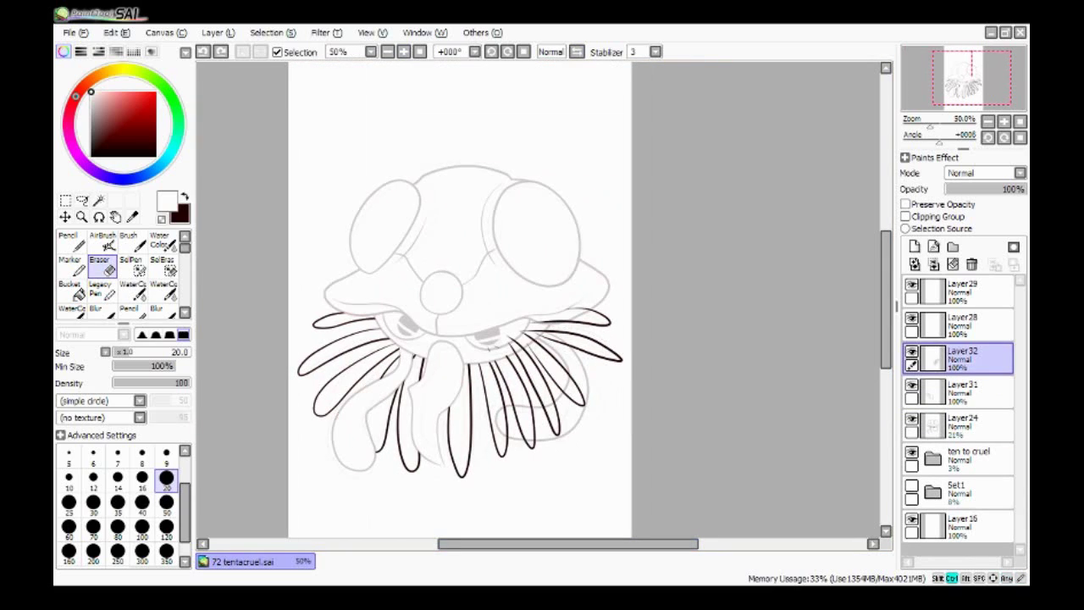
pyautogui.keyDown('ctrl'); pyautogui.click(477, 354); pyautogui.keyUp('ctrl')
pyautogui.hotkey('ctrl', 't')
pyautogui.moveTo(624, 460); pyautogui.dragTo(637, 498)
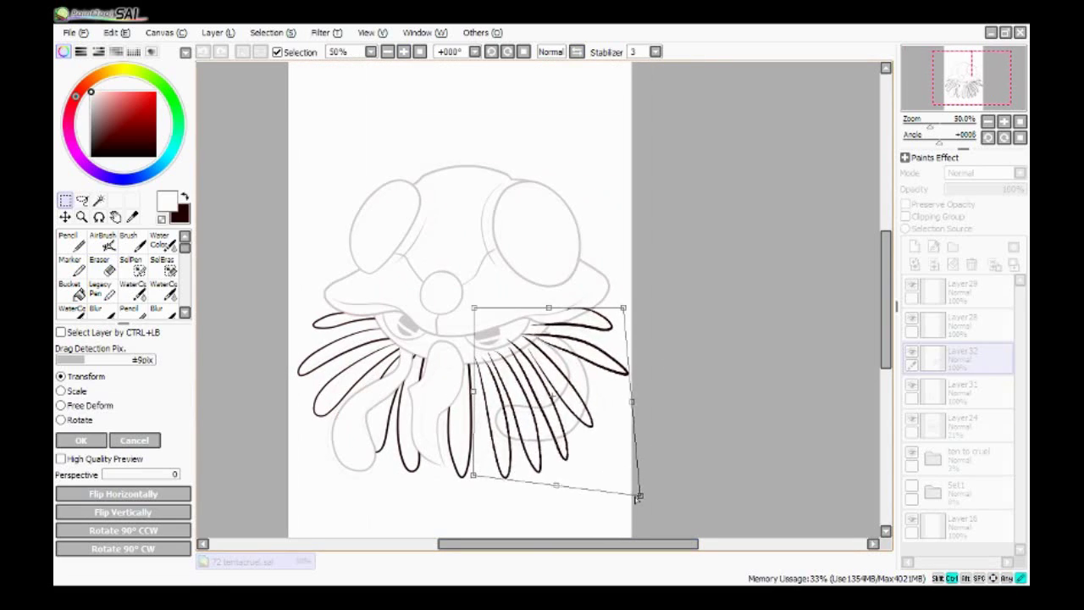
pyautogui.press('Return')
# Transform the two uppermost right-hand narrow tentacles on Layer32 one at a time to refine their position and length
pyautogui.moveTo(576, 334)
pyautogui.mouseDown()
pyautogui.moveTo(624, 387)
pyautogui.moveTo(614, 377)
pyautogui.mouseUp()
pyautogui.hotkey('ctrl', 't')
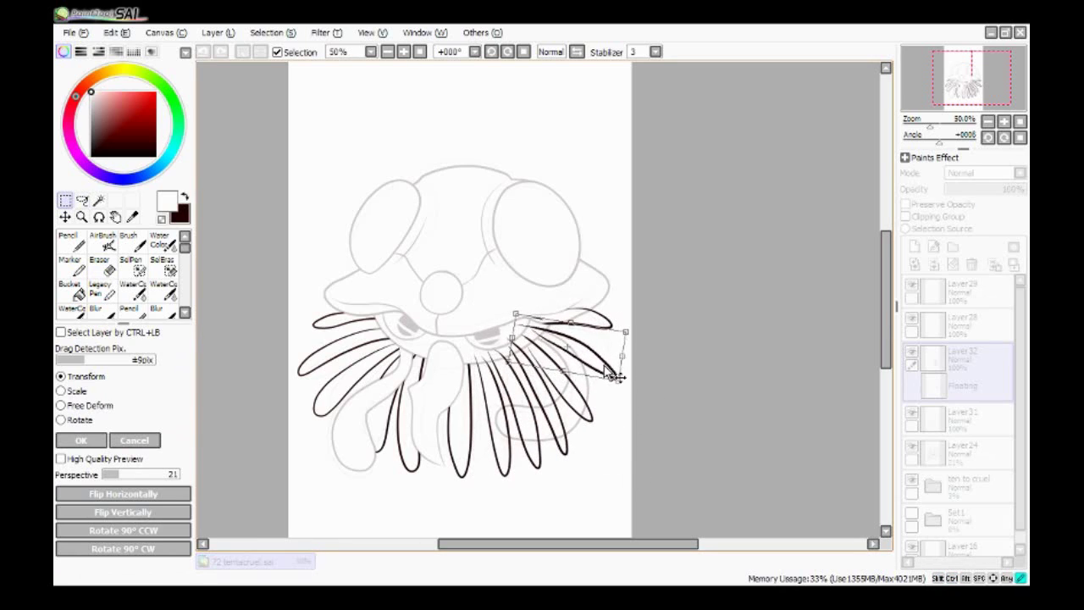
pyautogui.press('Return')
pyautogui.moveTo(557, 333); pyautogui.dragTo(612, 342)
pyautogui.hotkey('ctrl', 't')
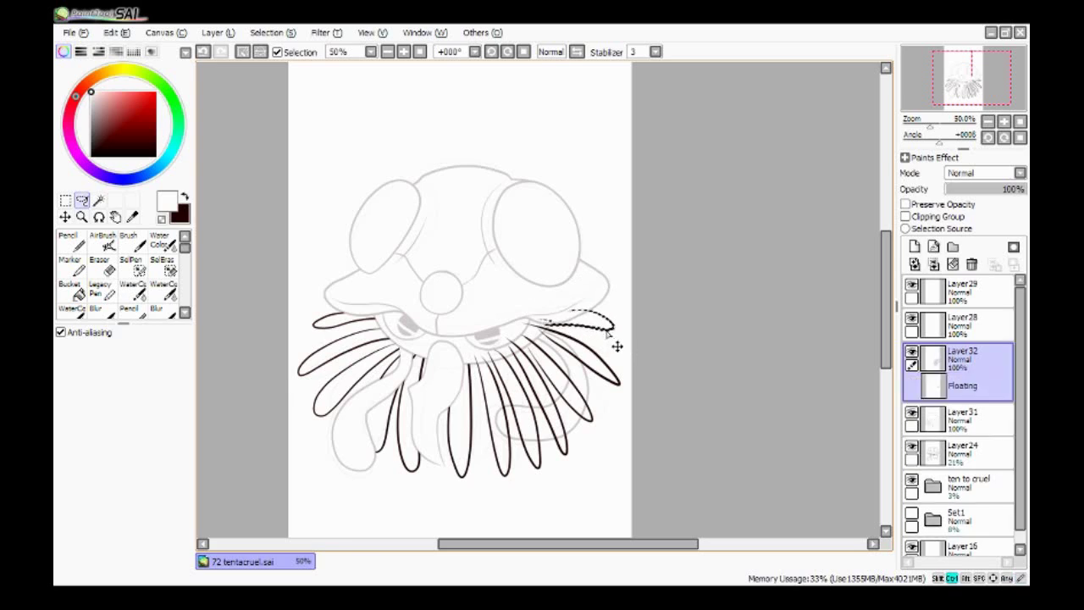
pyautogui.press('Return')
# Erase the parts of Layer32's narrow tentacles that overlap the cap's rim and the hooked tentacle on the right
pyautogui.press('e')
pyautogui.hotkey('ctrl', '+')
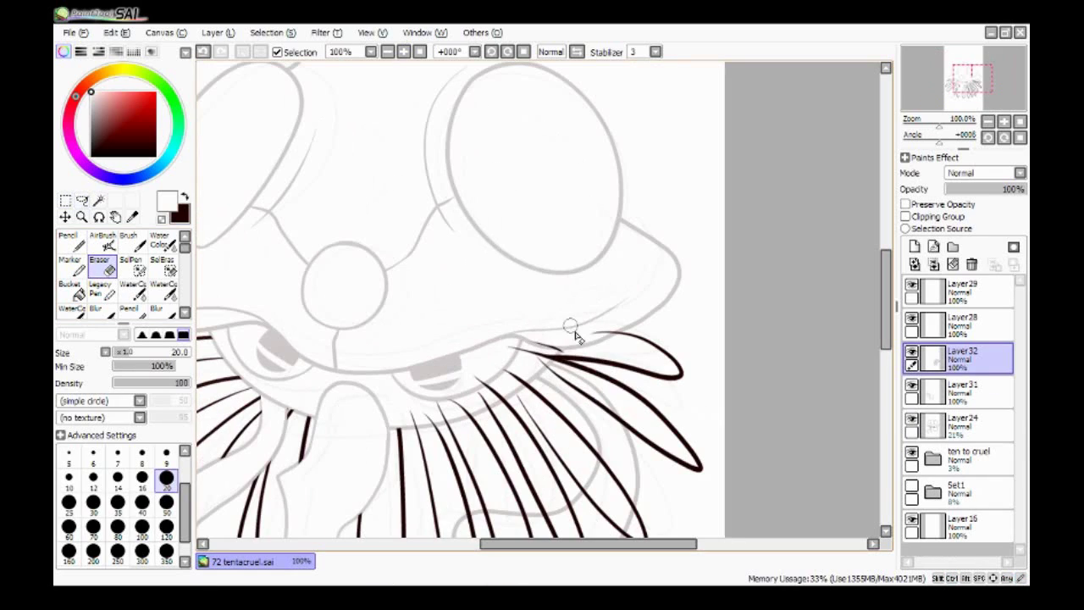
pyautogui.scroll(-3, 552, 348)
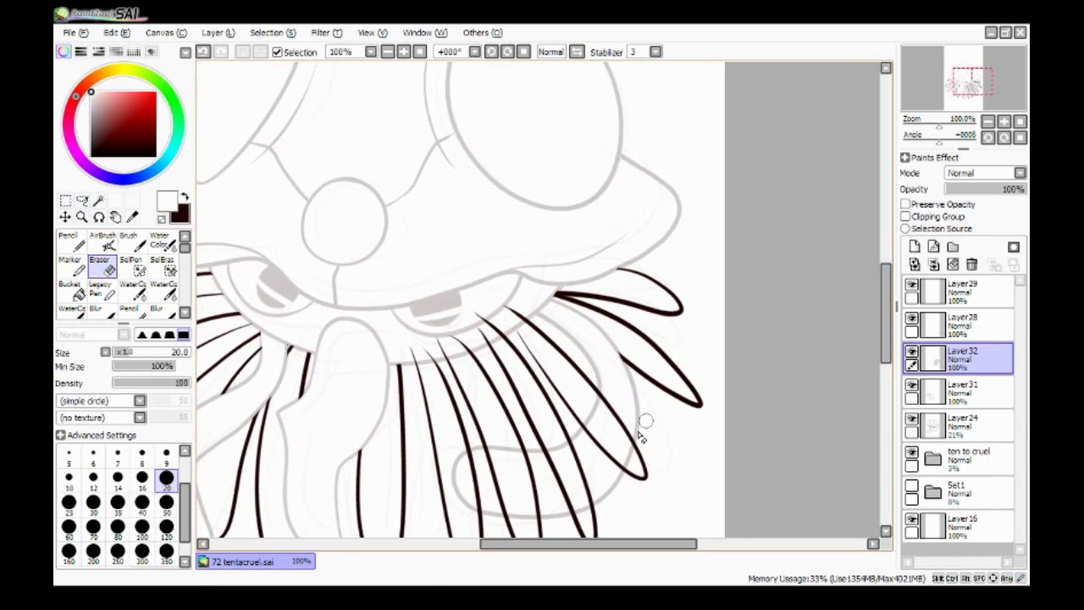
pyautogui.hotkey('ctrl', '+')
pyautogui.press('x')
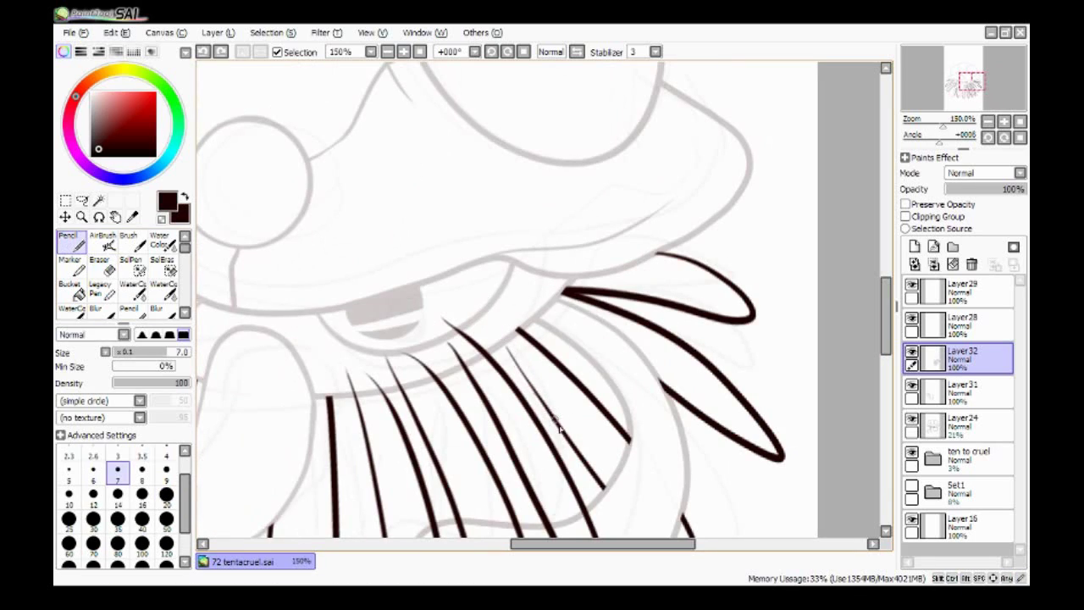
pyautogui.scroll(-5, 844, 402)
pyautogui.moveTo(606, 318)
pyautogui.mouseDown()
pyautogui.moveTo(548, 351)
pyautogui.moveTo(493, 342)
pyautogui.moveTo(444, 386)
pyautogui.mouseUp()
pyautogui.moveTo(620, 394); pyautogui.dragTo(624, 375)
pyautogui.hotkey('ctrl', '-')
pyautogui.hotkey('ctrl', '-')
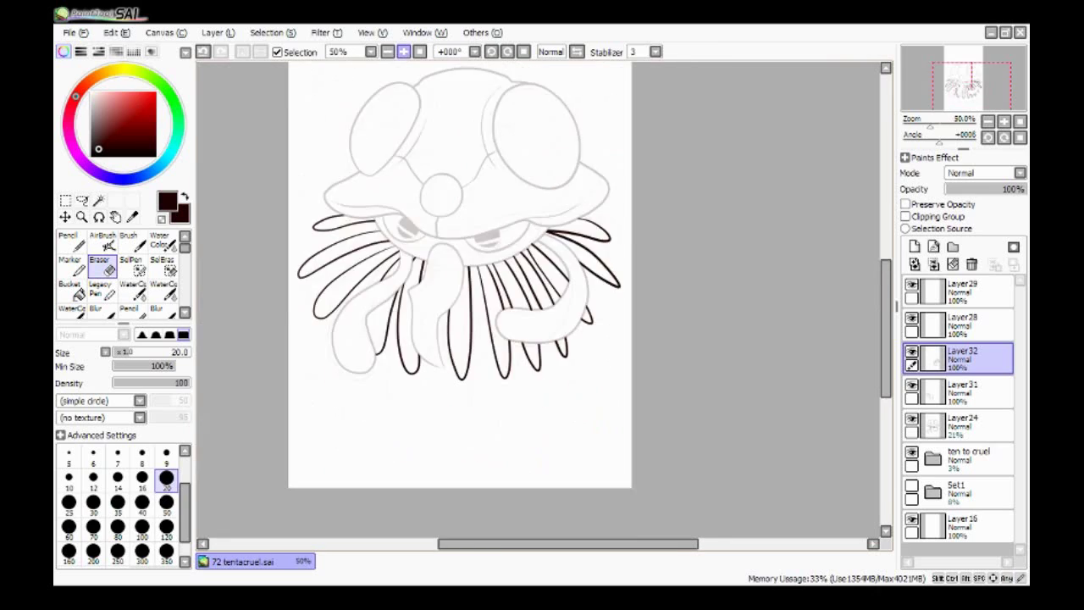
pyautogui.hotkey('ctrl', '-')
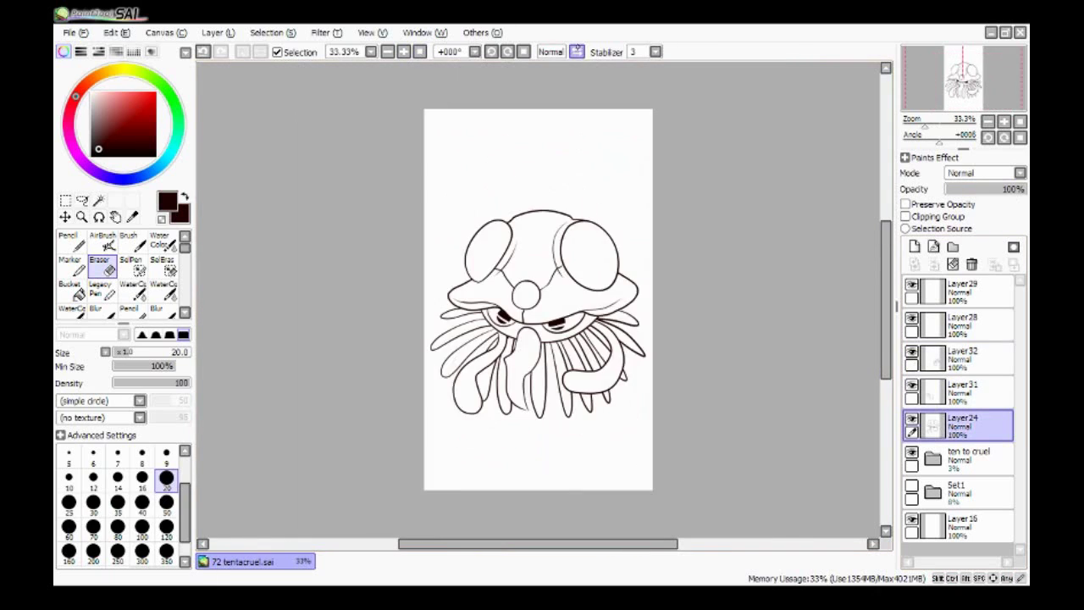
# Merge the narrow-tentacle layers into Layer24, place it in the ten to cruel folder and make it the selection source
pyautogui.click(911, 357)
pyautogui.moveTo(961, 358); pyautogui.dragTo(966, 391)
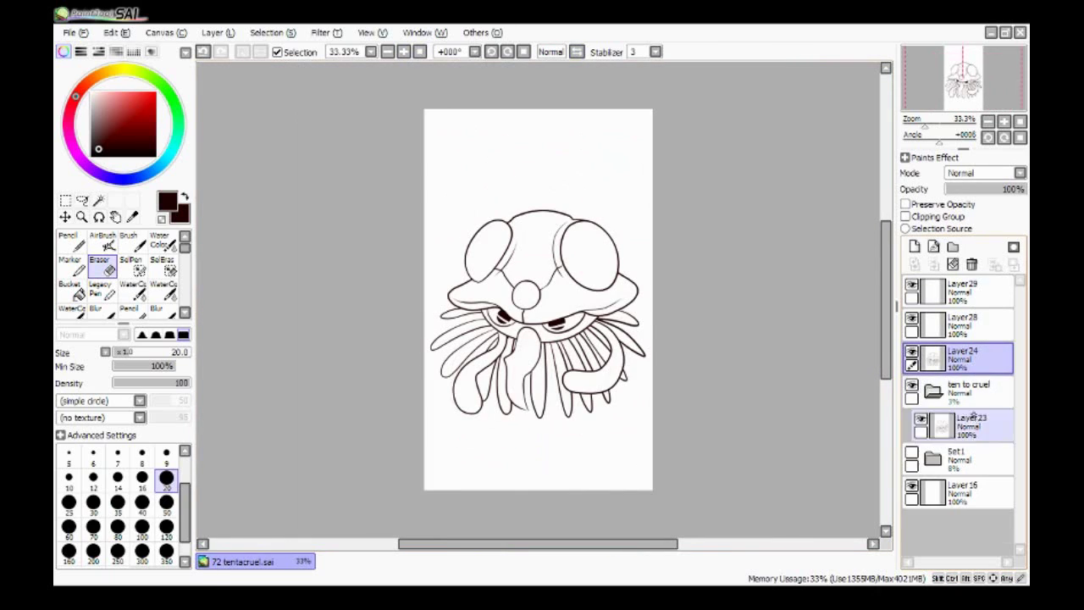
pyautogui.click(965, 357)
pyautogui.moveTo(962, 325); pyautogui.dragTo(969, 398)
pyautogui.click(906, 228)
pyautogui.click(966, 391)
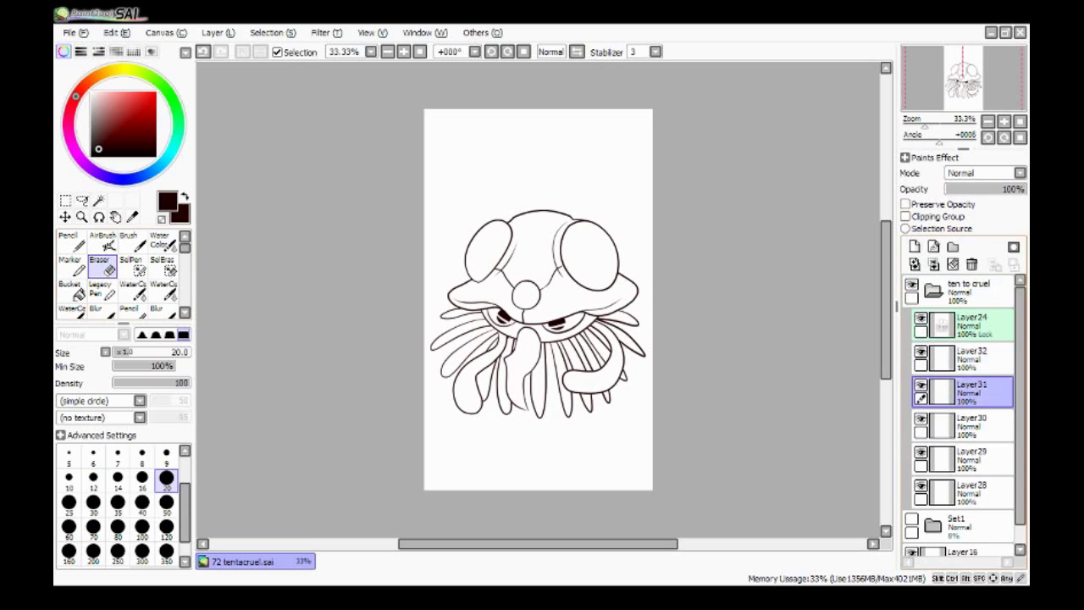
pyautogui.click(99, 200)
pyautogui.hotkey('ctrl', '+')
pyautogui.click(509, 221)
pyautogui.click(407, 297)
pyautogui.click(470, 398)
# Ink a short pointed tentacle beside the central front tentacle on Layer32, trim it, and merge it with the line art
pyautogui.click(966, 358)
pyautogui.click(70, 242)
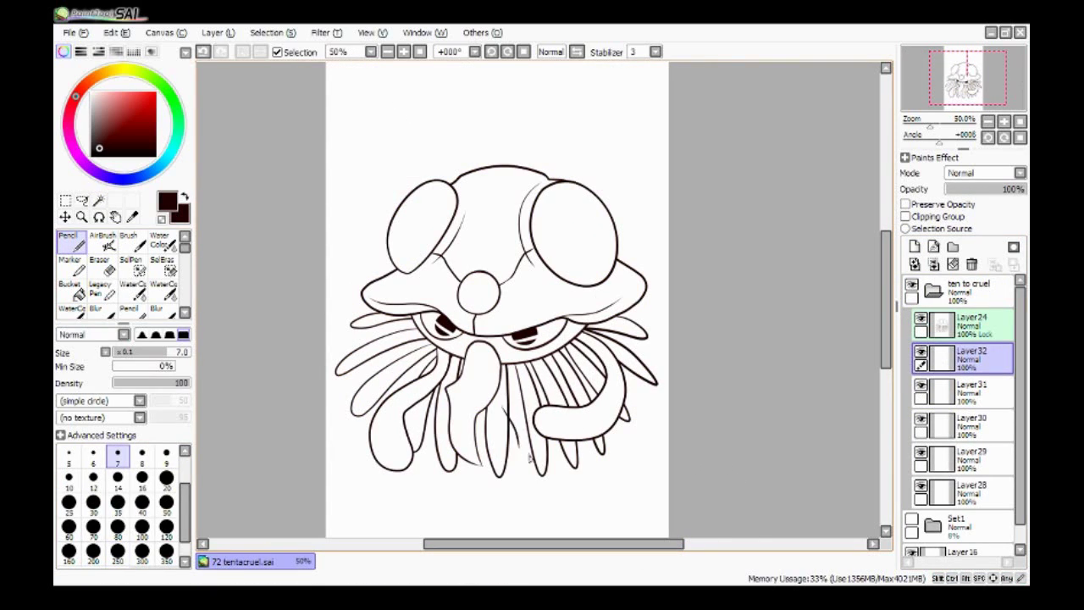
pyautogui.scroll(1, 555, 485)
pyautogui.press('e')
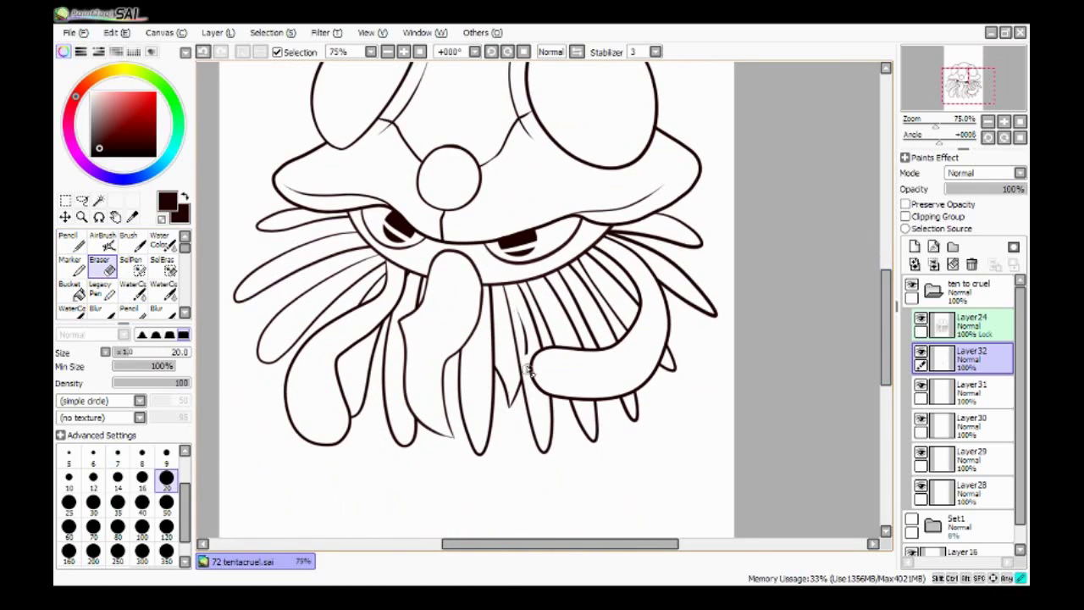
pyautogui.press('n')
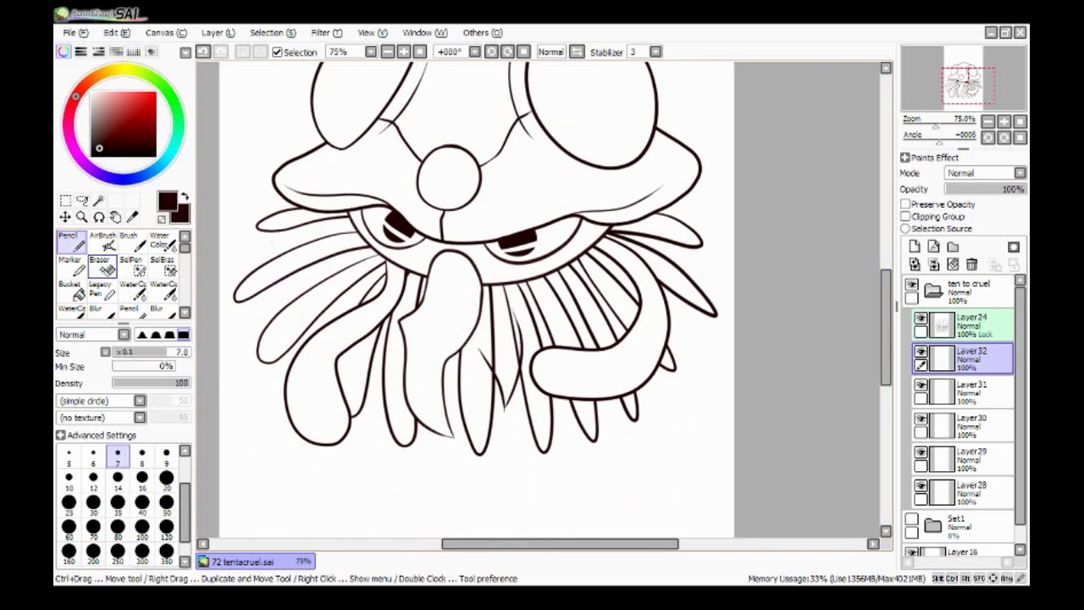
pyautogui.press('e')
pyautogui.scroll(-1, 551, 296)
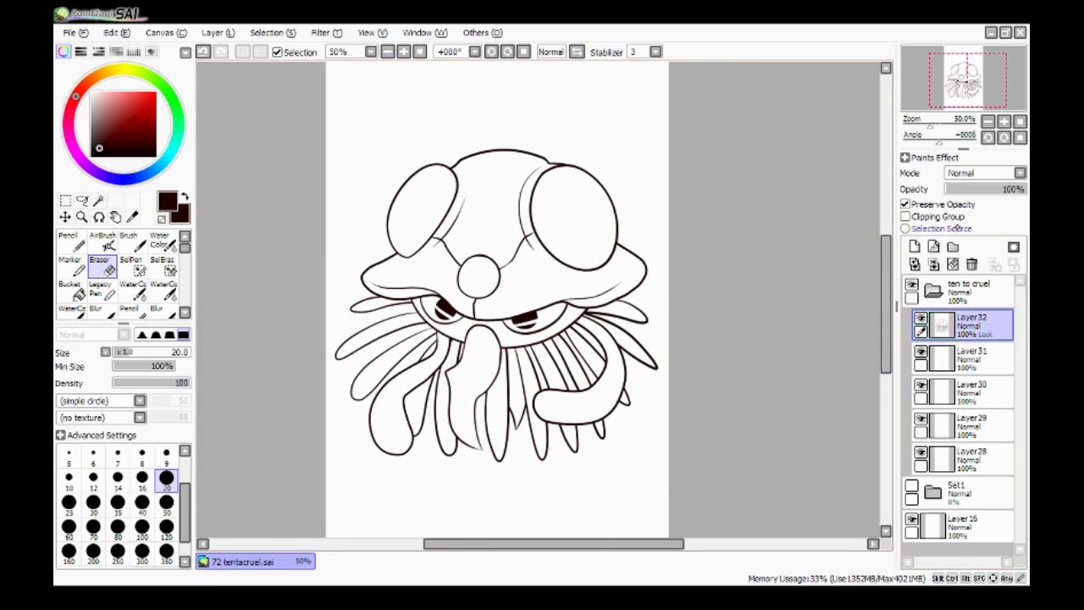
# Select the cap, the front tentacle and the pointed tentacle, and fill them light blue on Layer30 with a size 350 Pencil
pyautogui.click(965, 391)
pyautogui.press('w')
pyautogui.click(464, 381)
pyautogui.click(499, 203)
pyautogui.click(514, 386)
pyautogui.press('n')
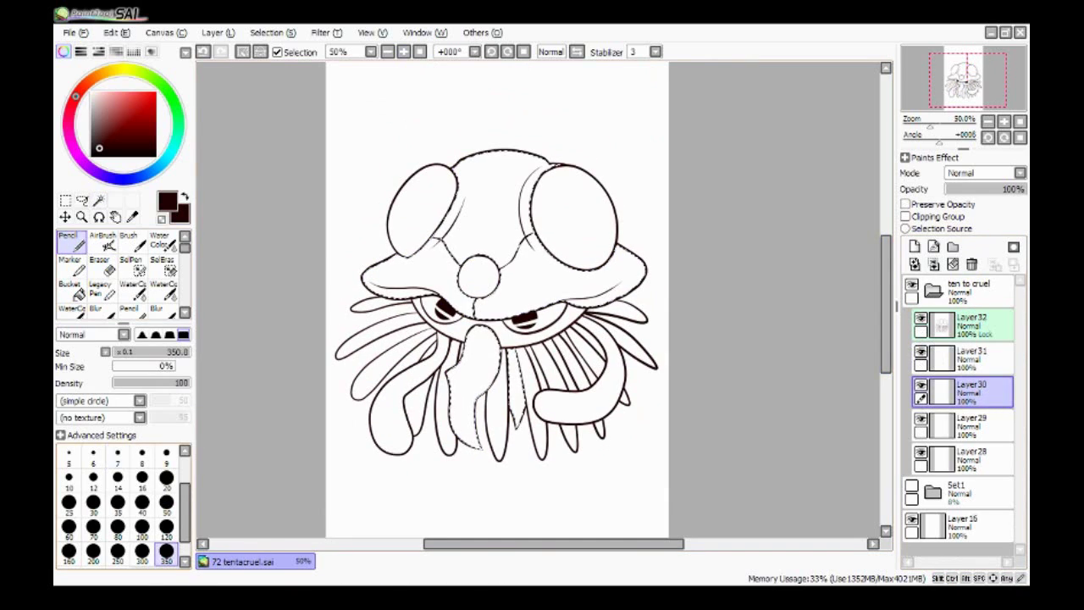
pyautogui.click(163, 163)
pyautogui.click(107, 93)
pyautogui.moveTo(500, 212); pyautogui.dragTo(471, 542)
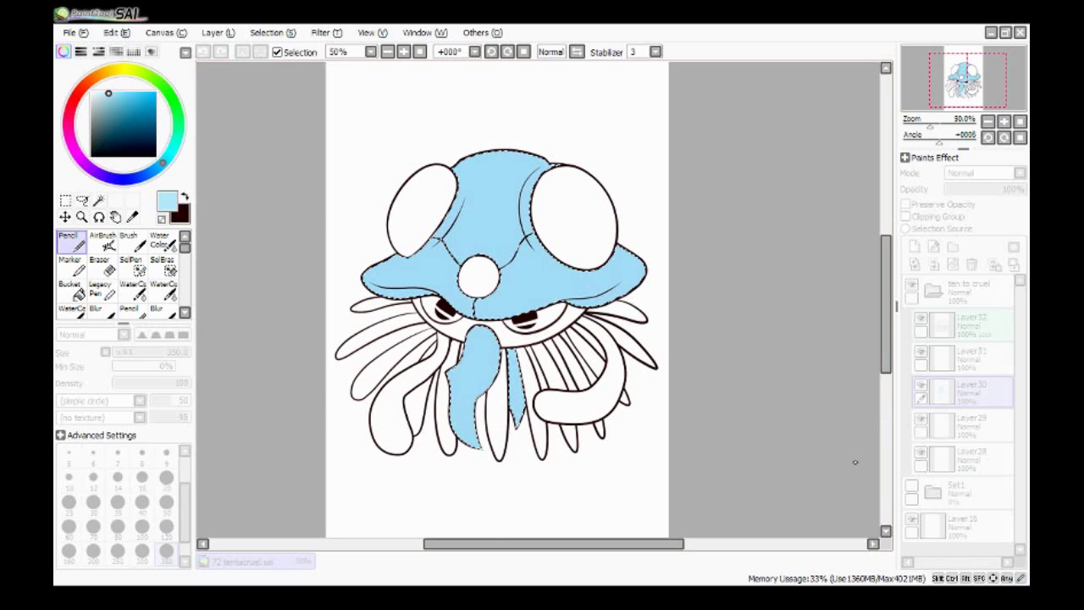
# Shade the underside of the cap's rim and the two blue tentacles on Layer31 in Multiply mode with a size 50 Pencil
pyautogui.click(965, 356)
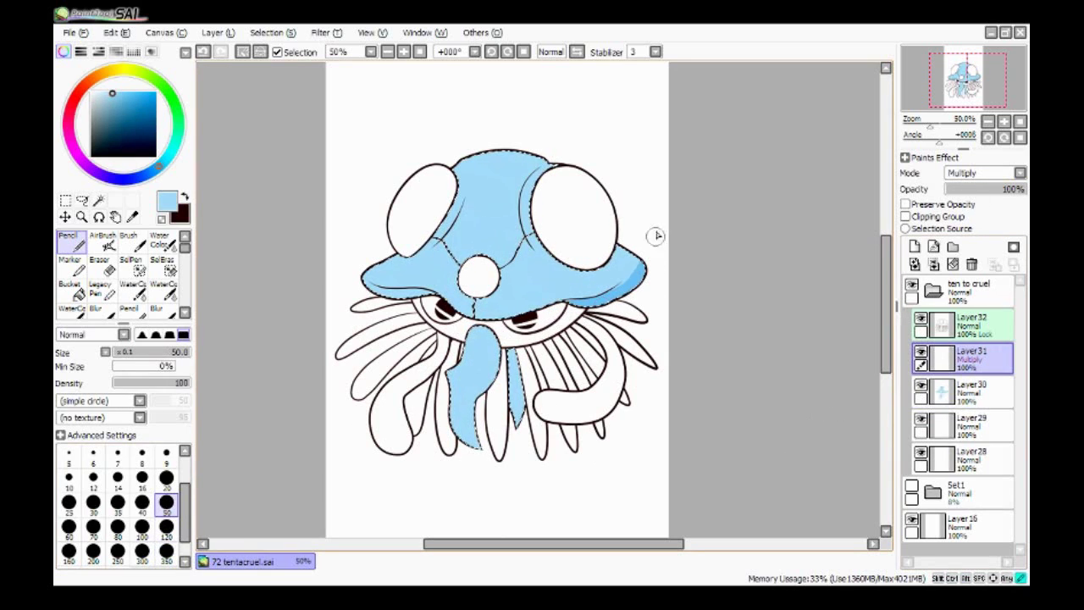
pyautogui.scroll(1, 312, 250)
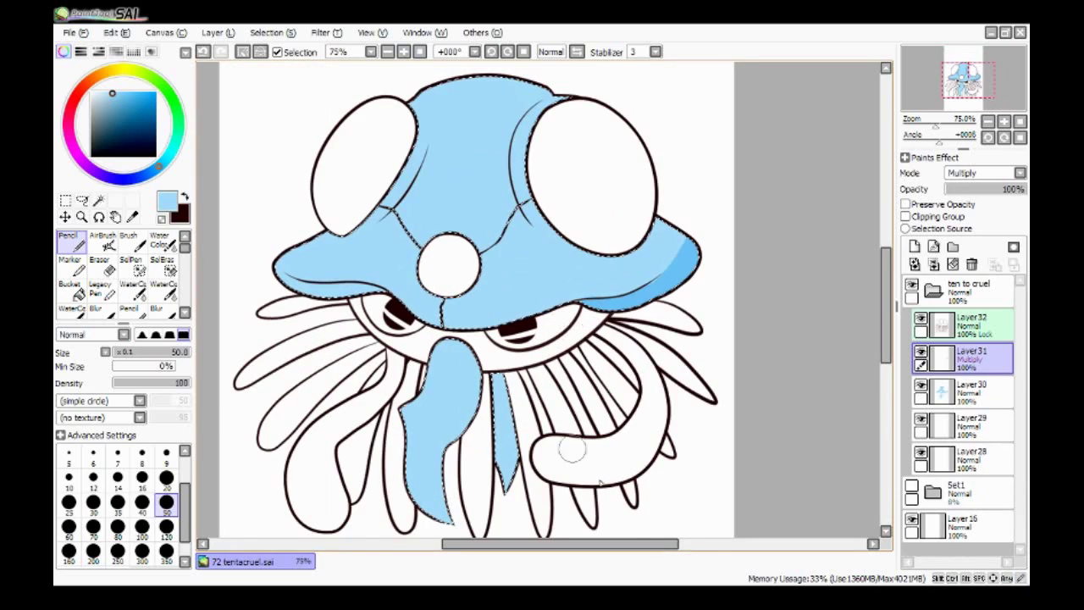
pyautogui.moveTo(358, 302); pyautogui.dragTo(678, 269)
pyautogui.moveTo(474, 348)
pyautogui.mouseDown()
pyautogui.moveTo(451, 444)
pyautogui.moveTo(470, 475)
pyautogui.moveTo(457, 483)
pyautogui.moveTo(419, 443)
pyautogui.moveTo(441, 516)
pyautogui.mouseUp()
pyautogui.moveTo(533, 407); pyautogui.dragTo(521, 492)
# Shade the blue cap along the edges of the oval gems and clear the selection
pyautogui.hscroll(1, 461, 443)
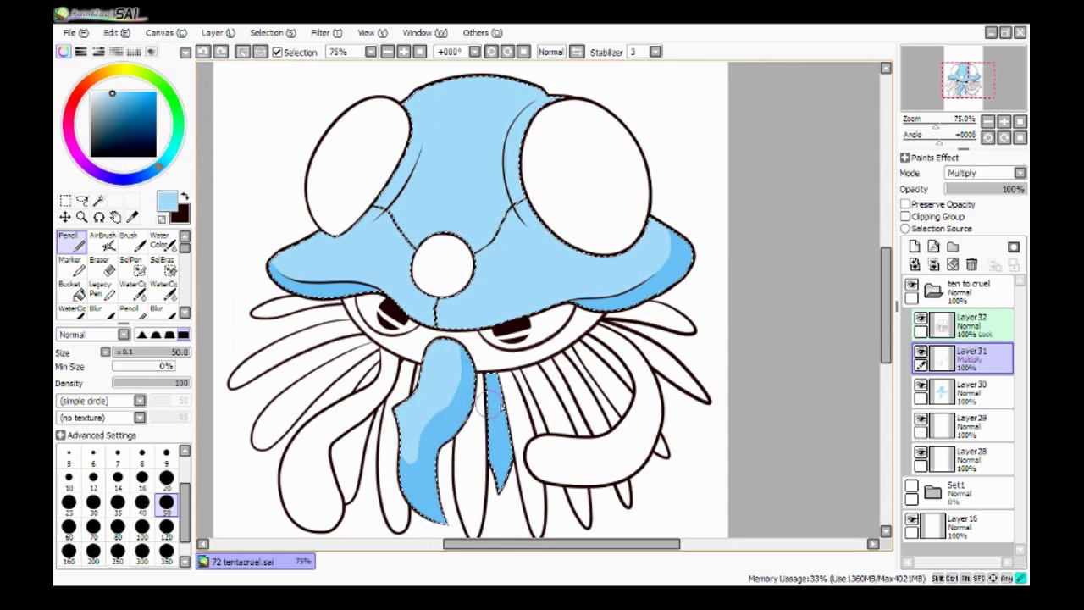
pyautogui.hscroll(1, 470, 356)
pyautogui.scroll(2, 513, 277)
pyautogui.moveTo(504, 271); pyautogui.dragTo(481, 183)
pyautogui.moveTo(398, 199)
pyautogui.mouseDown()
pyautogui.moveTo(360, 271)
pyautogui.moveTo(386, 215)
pyautogui.mouseUp()
pyautogui.hotkey('ctrl', 'z')
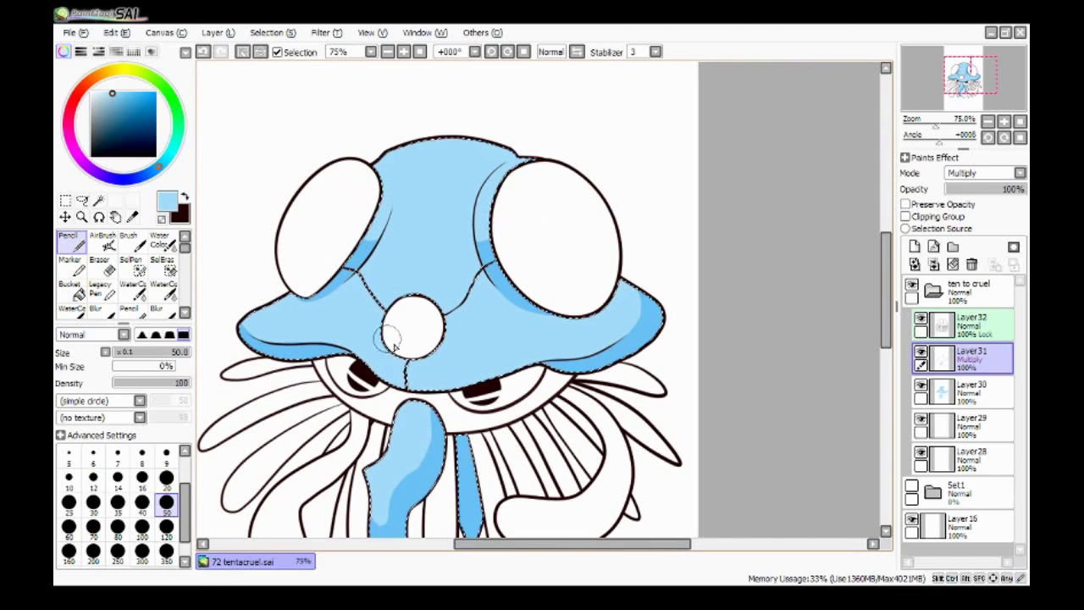
pyautogui.hotkey('ctrl', 'd')
# Adjust the hue and saturation of Layer31's shading and Layer30's base fill toward a more muted blue
pyautogui.scroll(-2, 827, 431)
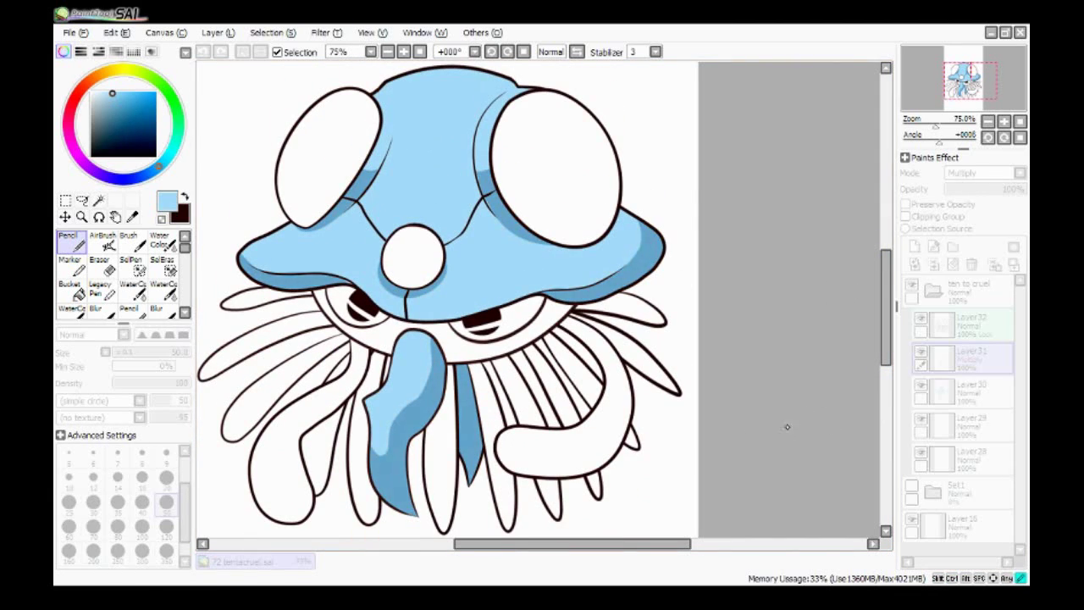
pyautogui.press('Down')
pyautogui.hotkey('ctrl', 'u')
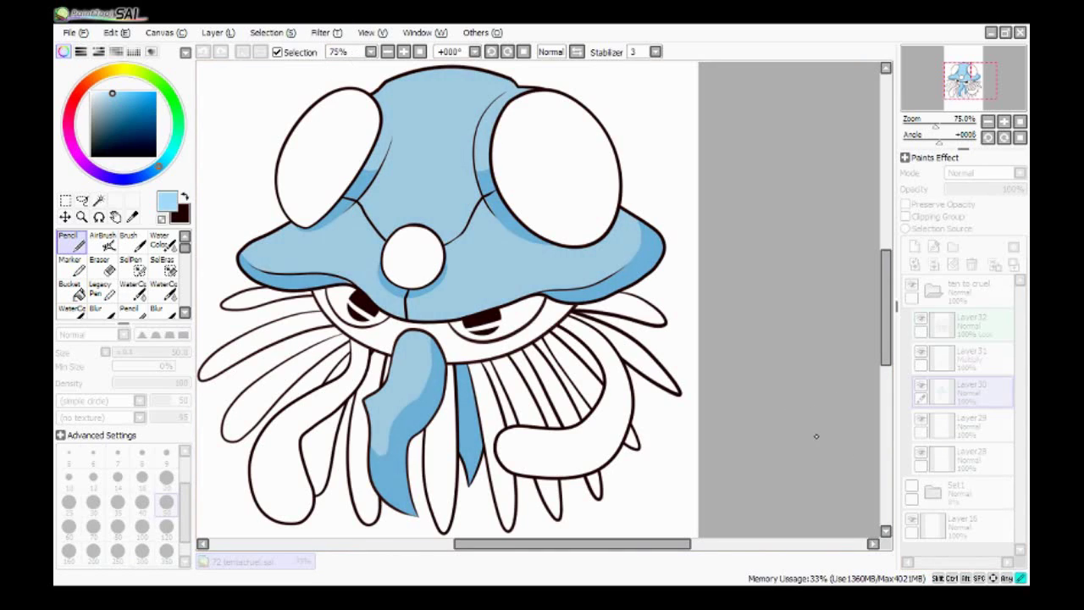
pyautogui.press('Return')
# Recolour the cap's inner lines on Layer32 in dark blue
pyautogui.click(975, 325)
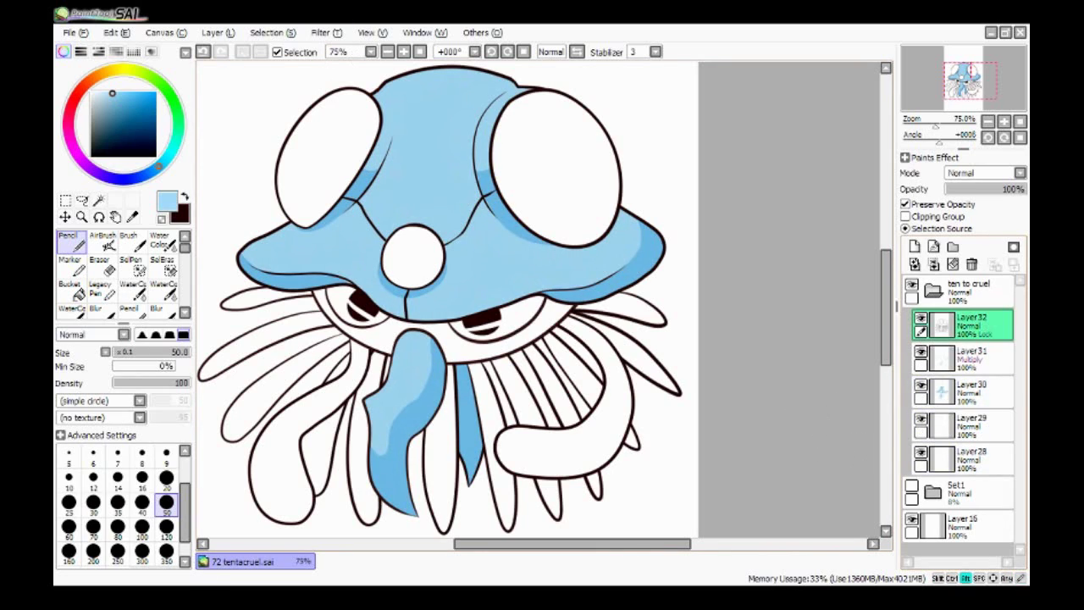
pyautogui.keyDown('alt'); pyautogui.click(466, 257); pyautogui.keyUp('alt')
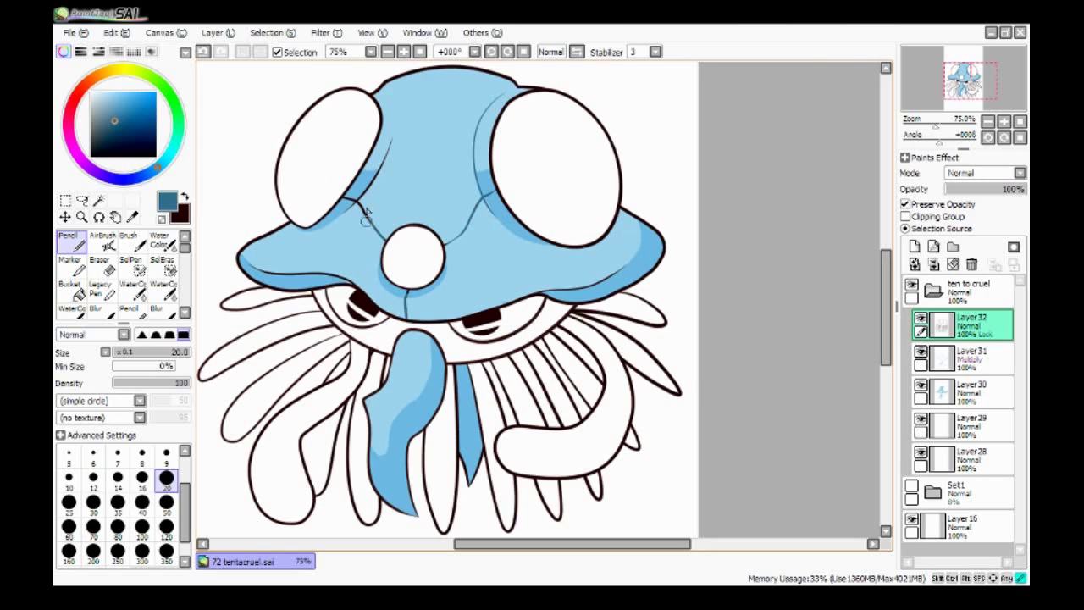
# Add three blank layers, Layer33 to Layer35, directly above Layer28
pyautogui.press('Down')
pyautogui.press('Down')
pyautogui.press('Down')
pyautogui.press('Down')
pyautogui.hotkey('ctrl', 'shift', 'n')
pyautogui.hotkey('ctrl', 'shift', 'n')
pyautogui.hotkey('ctrl', 'shift', 'n')
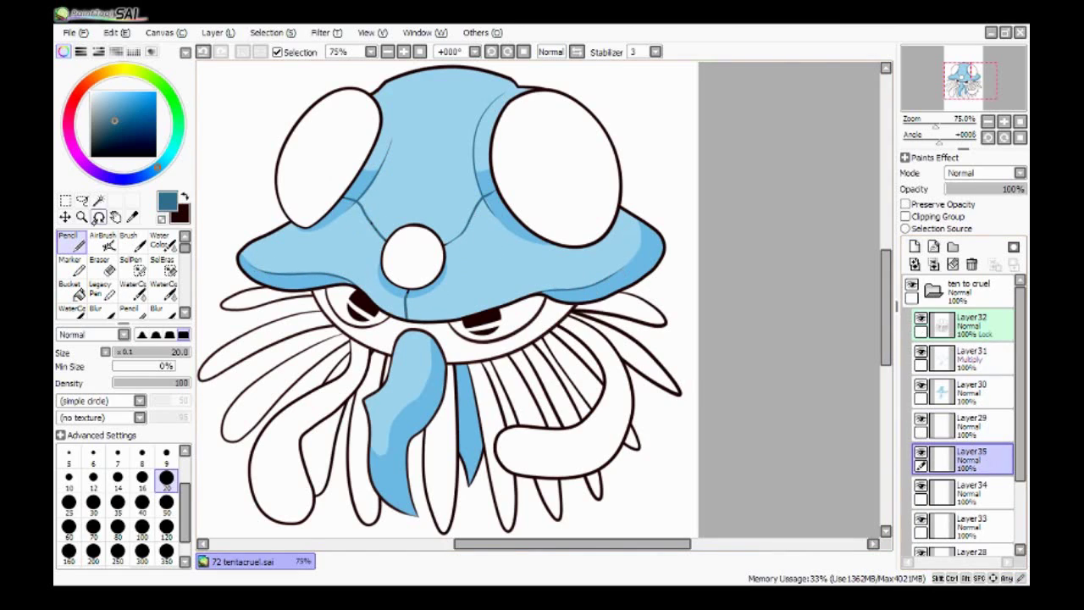
# Select the two oval gems and the round centre gem and fill them dark crimson on Layer35 with a size 350 Pencil
pyautogui.press('w')
pyautogui.click(555, 170)
pyautogui.click(326, 152)
pyautogui.click(412, 257)
pyautogui.press('n')
pyautogui.click(145, 116)
pyautogui.click(166, 501)
pyautogui.moveTo(327, 153); pyautogui.dragTo(556, 176)
# Shade the gems on Layer29 in Multiply mode and paint their lighter upper areas on a new Screen layer
pyautogui.click(974, 424)
pyautogui.click(982, 173)
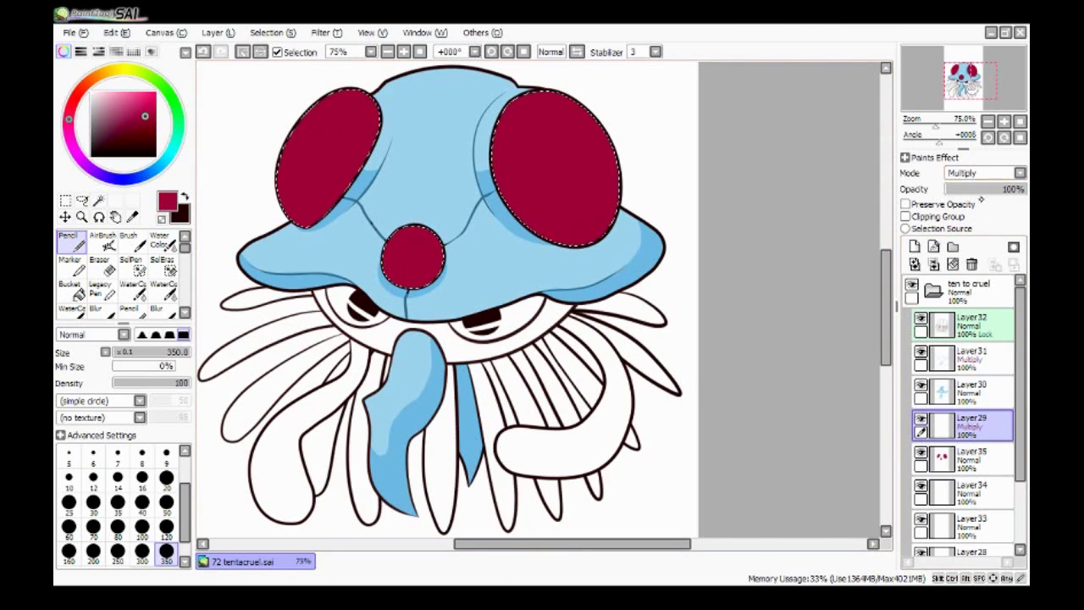
pyautogui.click(974, 203)
pyautogui.click(166, 501)
pyautogui.hotkey('ctrl', 'shift', 'n')
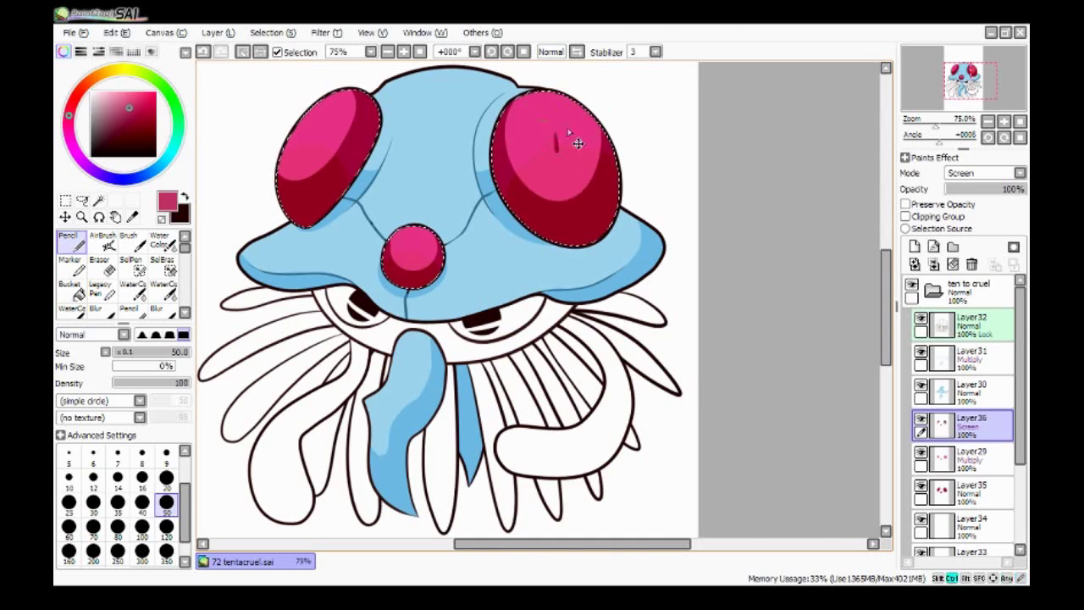
# Brighten the gems' base colour on Layer35 and add white glints on a separate Screen layer at 79% opacity
pyautogui.click(974, 491)
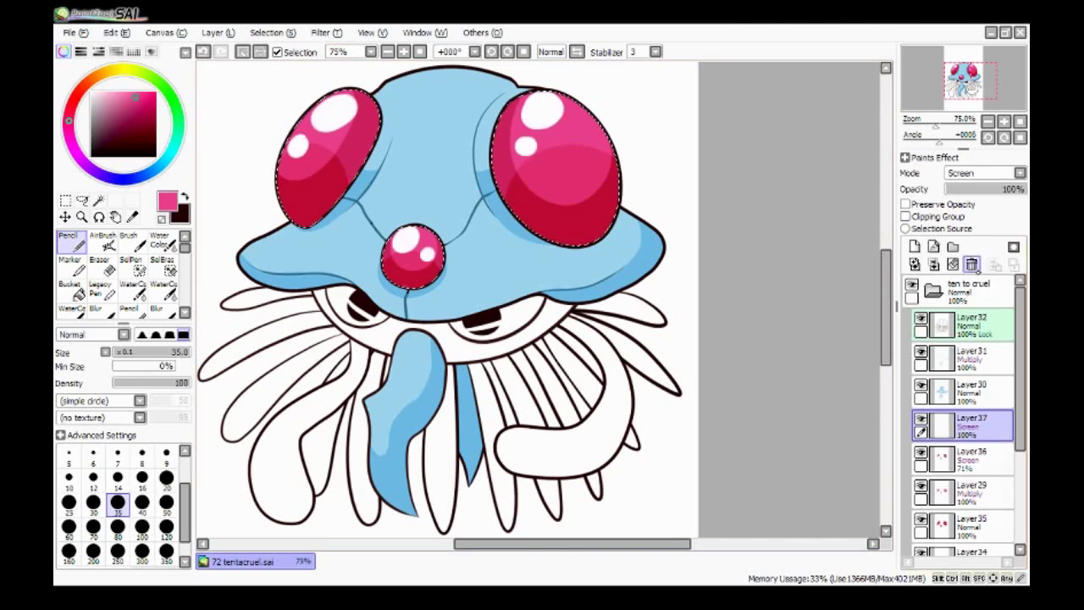
pyautogui.click(1006, 190)
pyautogui.click(965, 491)
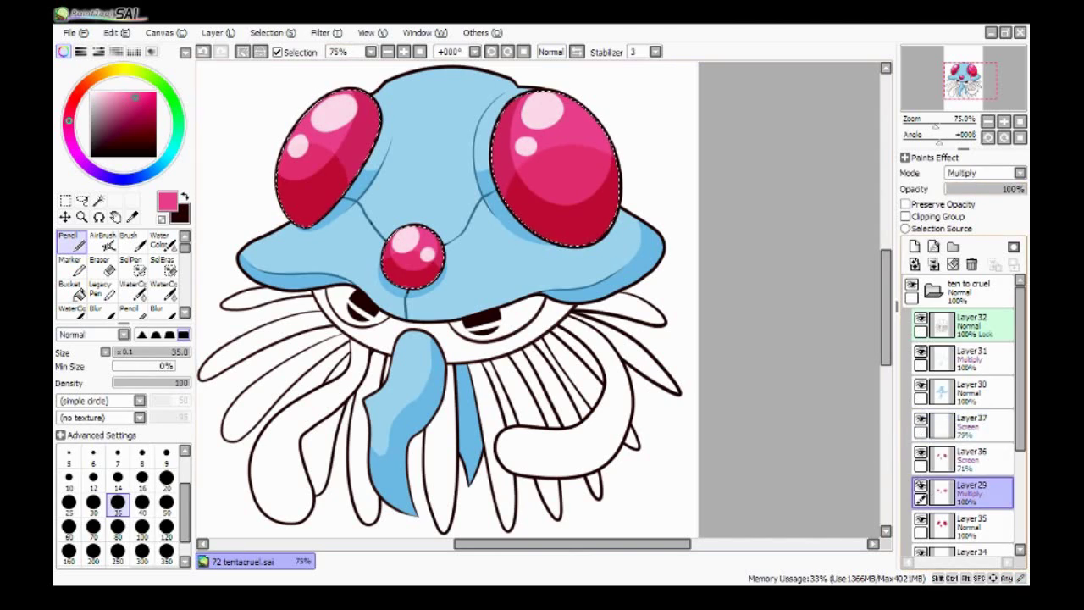
# Select the face area around the eyes, and fill and shade it dark slate blue on Layer34
pyautogui.hotkey('ctrl', '-')
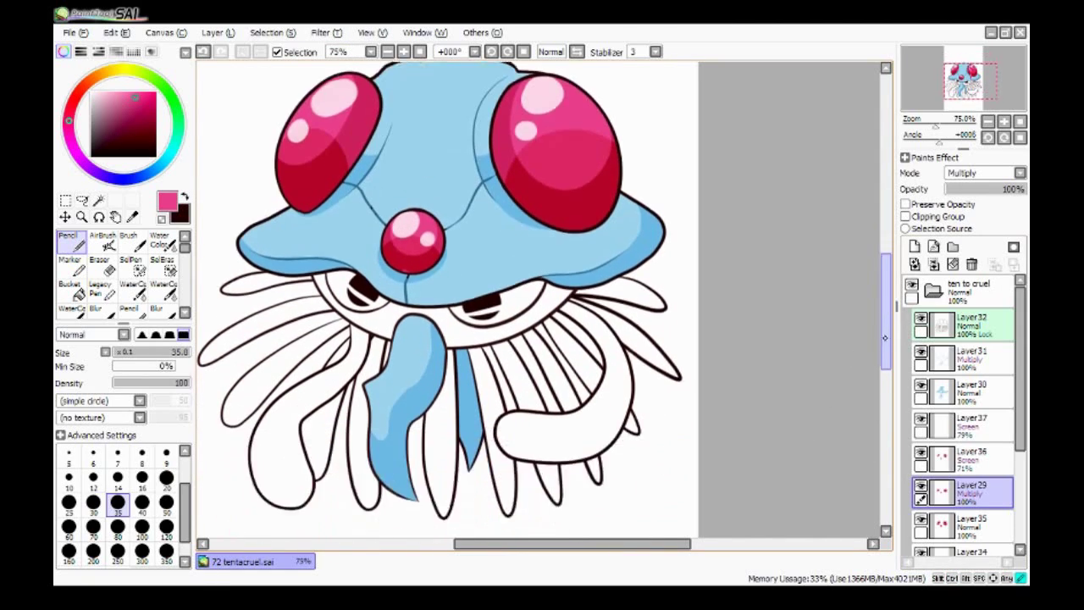
pyautogui.scroll(-3, 966, 406)
pyautogui.click(965, 405)
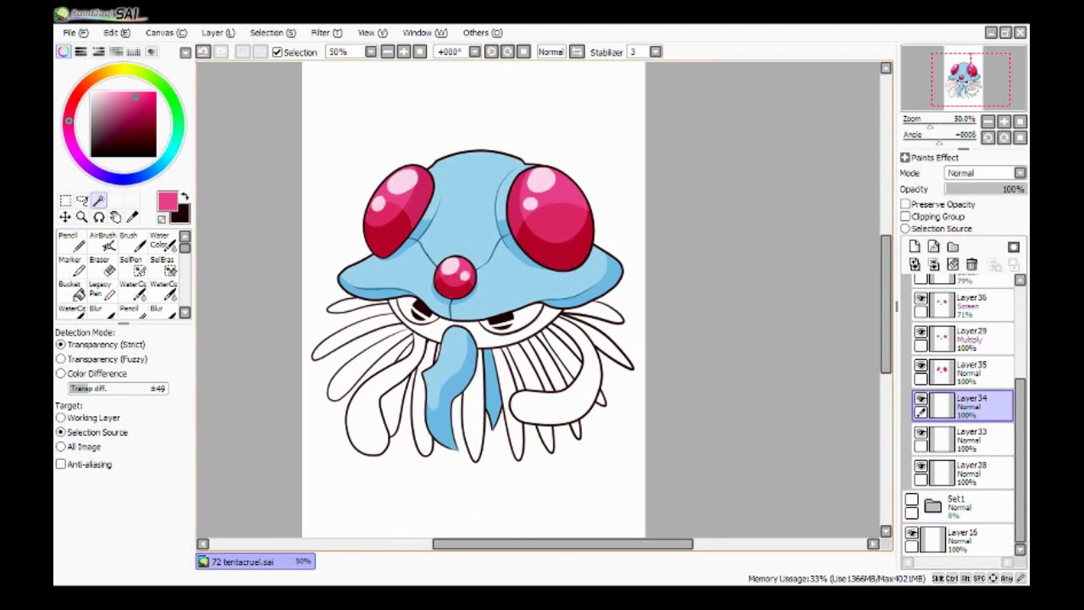
pyautogui.moveTo(542, 321); pyautogui.dragTo(398, 330)
pyautogui.press(']')
pyautogui.press(']')
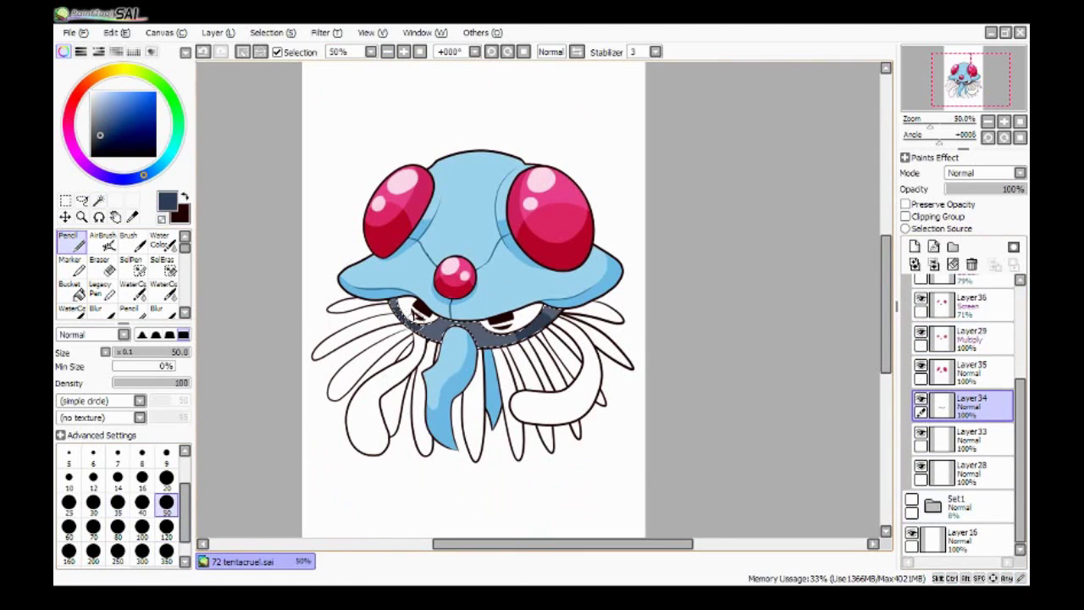
pyautogui.hotkey('ctrl', 'd')
# Select the narrow, curled and hooked tentacles, fill them greyish beige on Layer28 with a size 500 Pencil, and fine-tune the colour
pyautogui.click(966, 438)
pyautogui.press('w')
pyautogui.moveTo(356, 373); pyautogui.dragTo(545, 409)
pyautogui.click(545, 410)
pyautogui.click(965, 472)
pyautogui.click(71, 242)
pyautogui.click(102, 100)
pyautogui.moveTo(101, 100); pyautogui.dragTo(97, 103)
pyautogui.moveTo(339, 356)
pyautogui.mouseDown()
pyautogui.moveTo(423, 407)
pyautogui.moveTo(610, 398)
pyautogui.mouseUp()
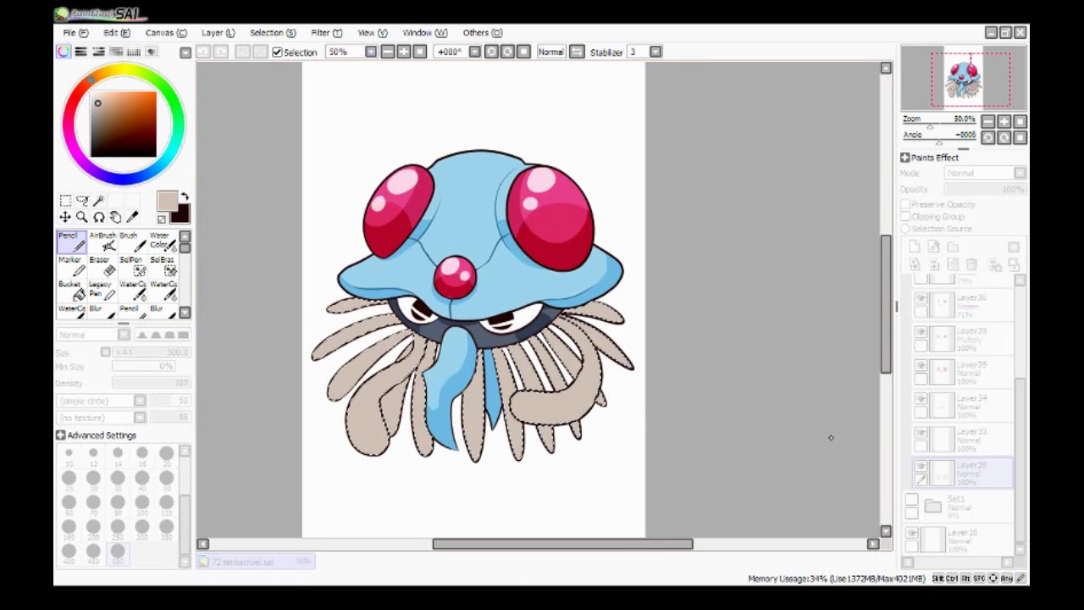
pyautogui.moveTo(796, 410); pyautogui.dragTo(853, 464)
# Shade the narrow beige tentacles on Layer33 in Multiply mode with the Pencil at sizes 50 and 120
pyautogui.hotkey('ctrl', 'Up')
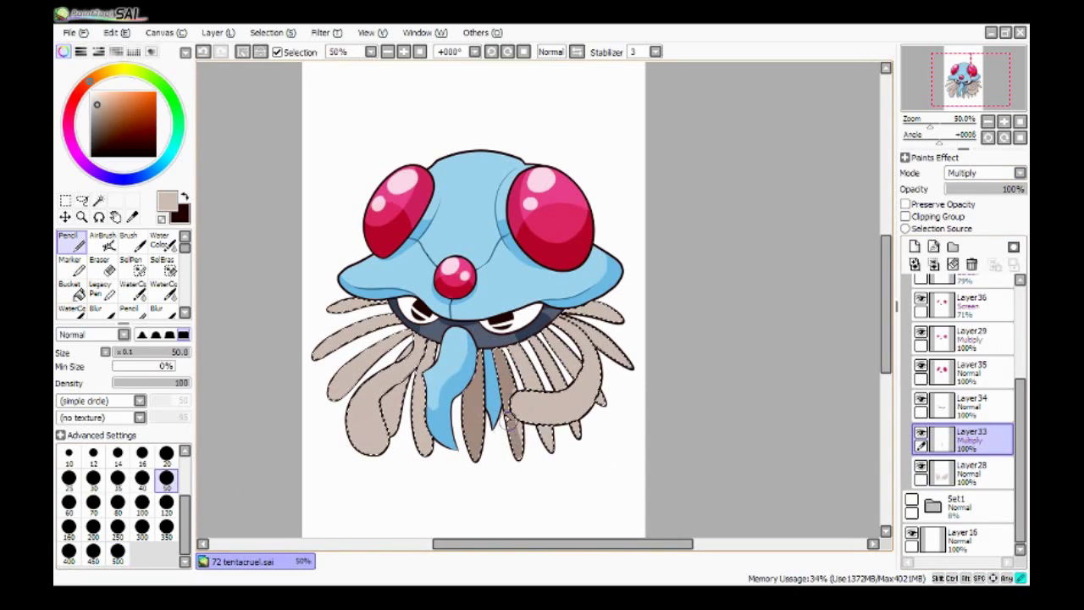
pyautogui.click(490, 381)
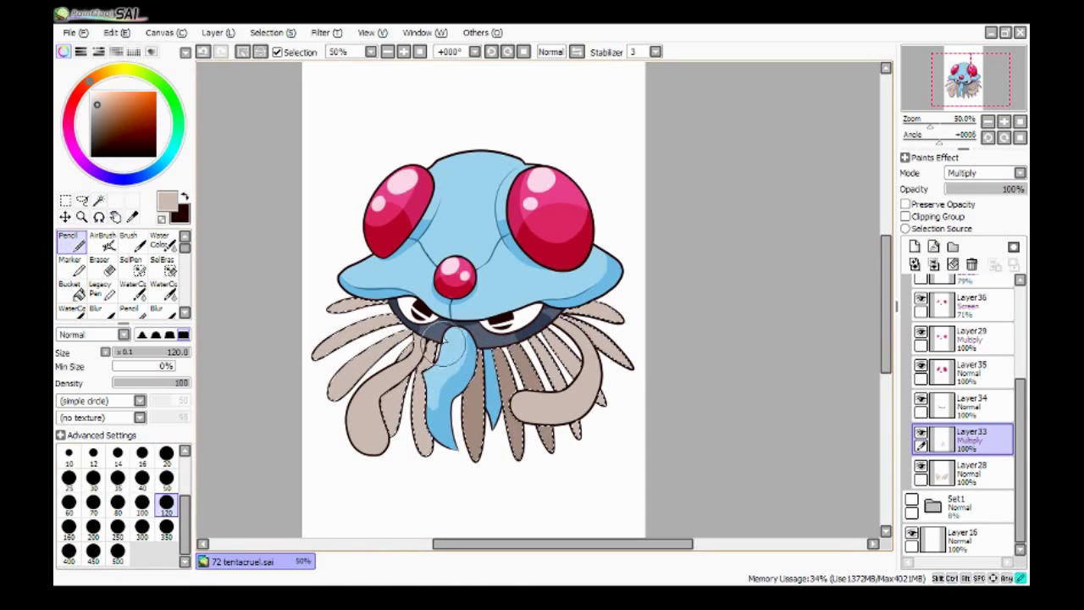
pyautogui.moveTo(398, 335); pyautogui.dragTo(338, 390)
pyautogui.moveTo(453, 347); pyautogui.dragTo(420, 449)
pyautogui.moveTo(398, 315); pyautogui.dragTo(339, 330)
pyautogui.moveTo(406, 377); pyautogui.dragTo(385, 436)
pyautogui.moveTo(386, 300); pyautogui.dragTo(339, 312)
pyautogui.moveTo(618, 333); pyautogui.dragTo(580, 312)
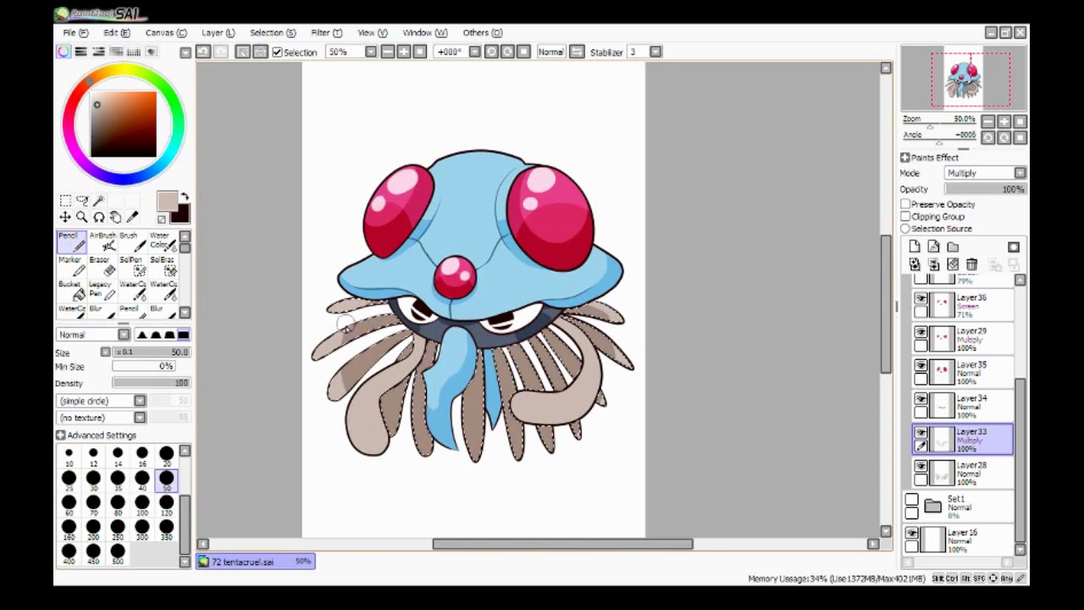
pyautogui.moveTo(623, 343); pyautogui.dragTo(577, 361)
# Shade the lower edges of the curled and hooked beige tentacles on Layer33, and clear the selection
pyautogui.click(377, 419)
pyautogui.click(550, 407)
pyautogui.moveTo(578, 409)
pyautogui.mouseDown()
pyautogui.moveTo(582, 436)
pyautogui.moveTo(588, 399)
pyautogui.moveTo(576, 443)
pyautogui.moveTo(551, 411)
pyautogui.mouseUp()
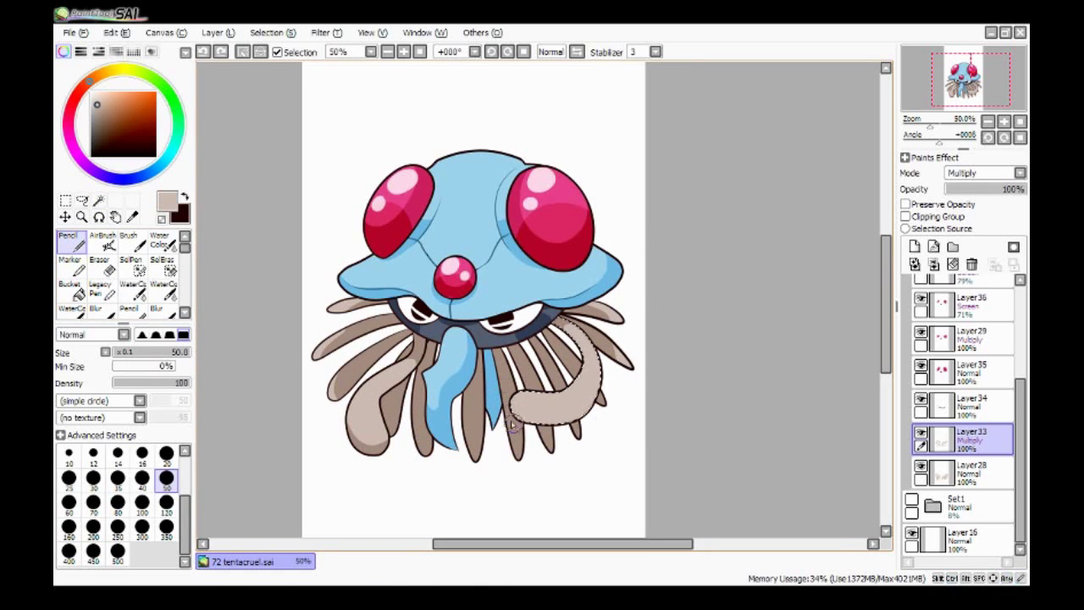
pyautogui.hotkey('ctrl', 'd')
# Add a Screen layer above Layer31 and paint light blue highlights beside the large gems and on the central blue tentacle, reducing the Pencil to size 9
pyautogui.scroll(5, 966, 381)
pyautogui.click(966, 335)
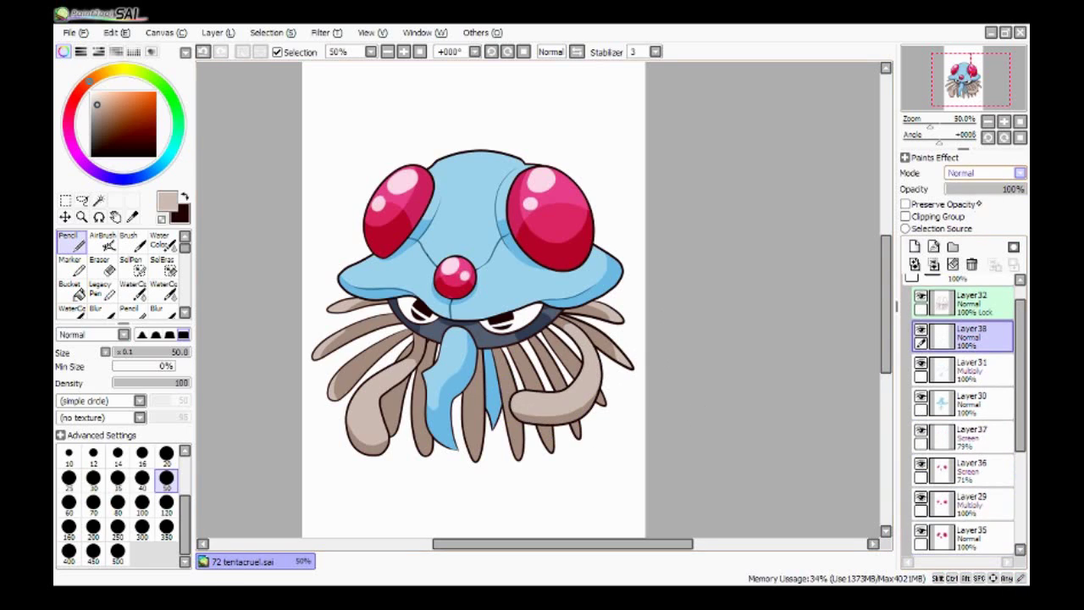
pyautogui.keyDown('alt'); pyautogui.click(457, 170); pyautogui.keyUp('alt')
pyautogui.press('[')
pyautogui.press('[')
pyautogui.press('[')
pyautogui.press('[')
pyautogui.press('[')
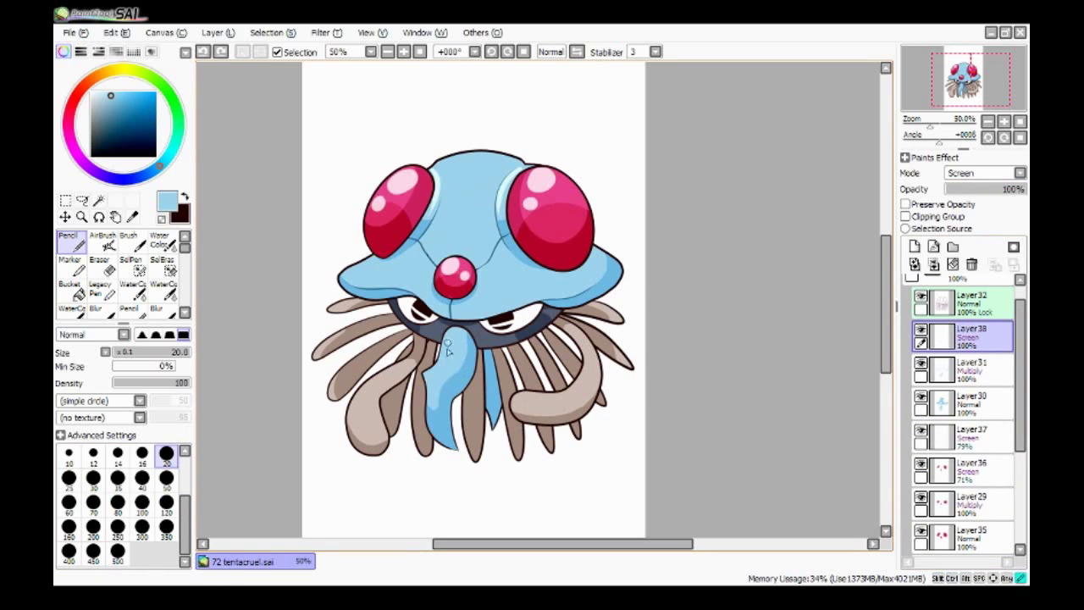
pyautogui.press('[')
pyautogui.press('[')
pyautogui.press('[')
pyautogui.press('[')
pyautogui.press('[')
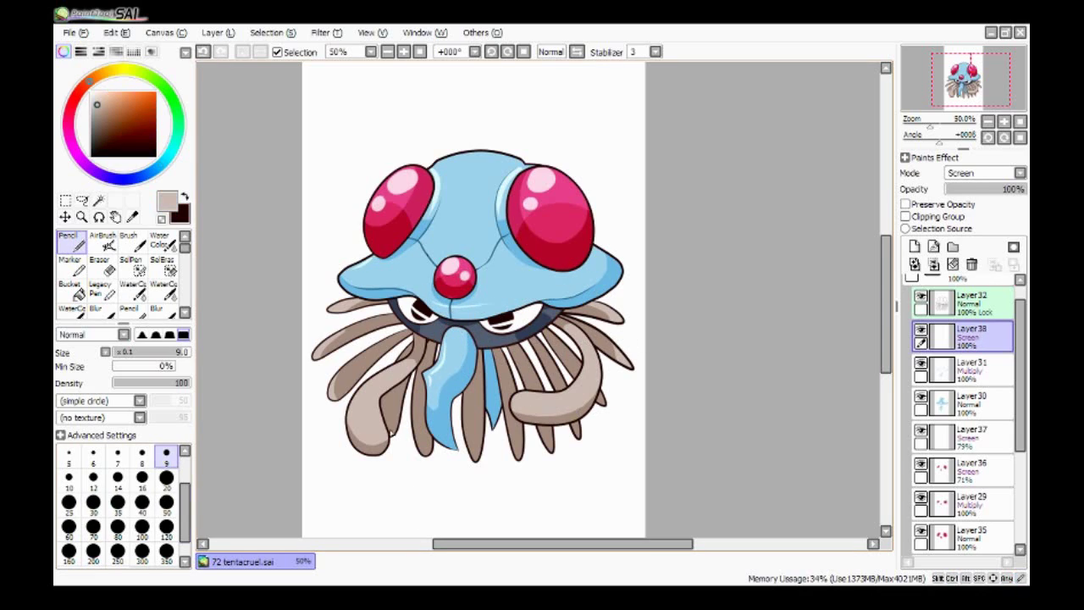
# Paint light beige highlights along the curled and hooked tentacles on Layer38 with an enlarged Pencil
pyautogui.press(']')
pyautogui.press(']')
pyautogui.press(']')
pyautogui.press(']')
pyautogui.press(']')
pyautogui.hotkey('ctrl', 'z')
# Add another Screen layer above Layer38 and paint streaked light blue highlights down the centre of the cap with a size 50 Pencil
pyautogui.click(915, 246)
pyautogui.keyDown('alt'); pyautogui.click(398, 280); pyautogui.keyUp('alt')
pyautogui.press(']')
pyautogui.press(']')
pyautogui.press(']')
pyautogui.press(']')
pyautogui.press(']')
pyautogui.moveTo(449, 166)
pyautogui.mouseDown()
pyautogui.moveTo(458, 229)
pyautogui.moveTo(483, 225)
pyautogui.mouseUp()
pyautogui.hotkey('ctrl', 'z')
pyautogui.hotkey('ctrl', 'z')
pyautogui.moveTo(464, 161); pyautogui.dragTo(458, 231)
pyautogui.moveTo(476, 171); pyautogui.dragTo(487, 233)
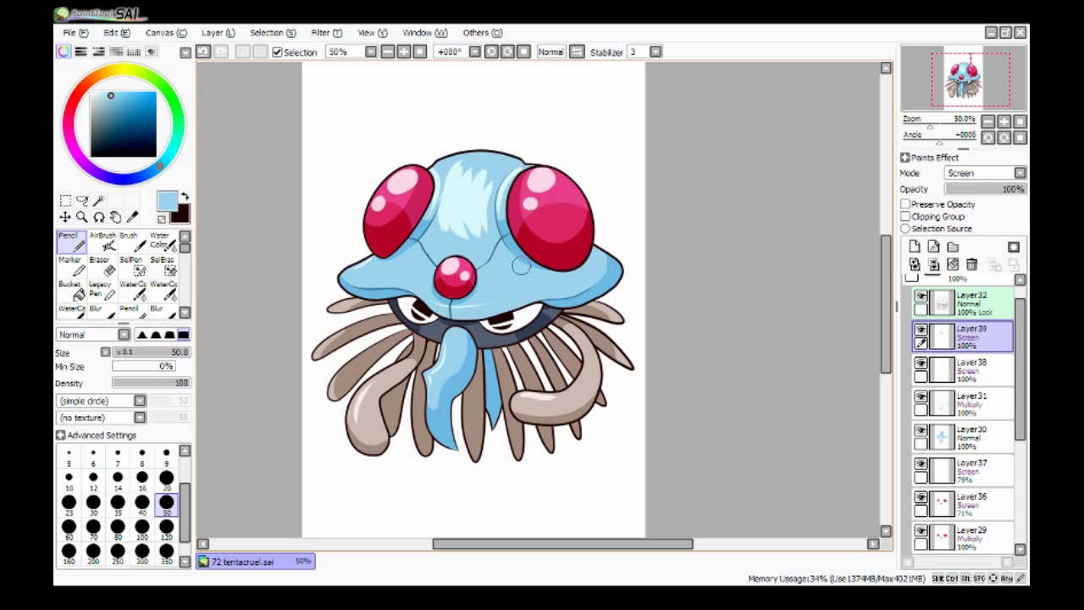
# Move Layer39 directly above Layer30, clip it to that layer, and repaint the cap's highlight as smooth rounded patches
pyautogui.moveTo(965, 336); pyautogui.dragTo(966, 402)
pyautogui.click(905, 216)
pyautogui.moveTo(436, 165)
pyautogui.mouseDown()
pyautogui.moveTo(471, 201)
pyautogui.moveTo(457, 234)
pyautogui.mouseUp()
pyautogui.scroll(-1, 475, 255)
pyautogui.scroll(1, 474, 254)
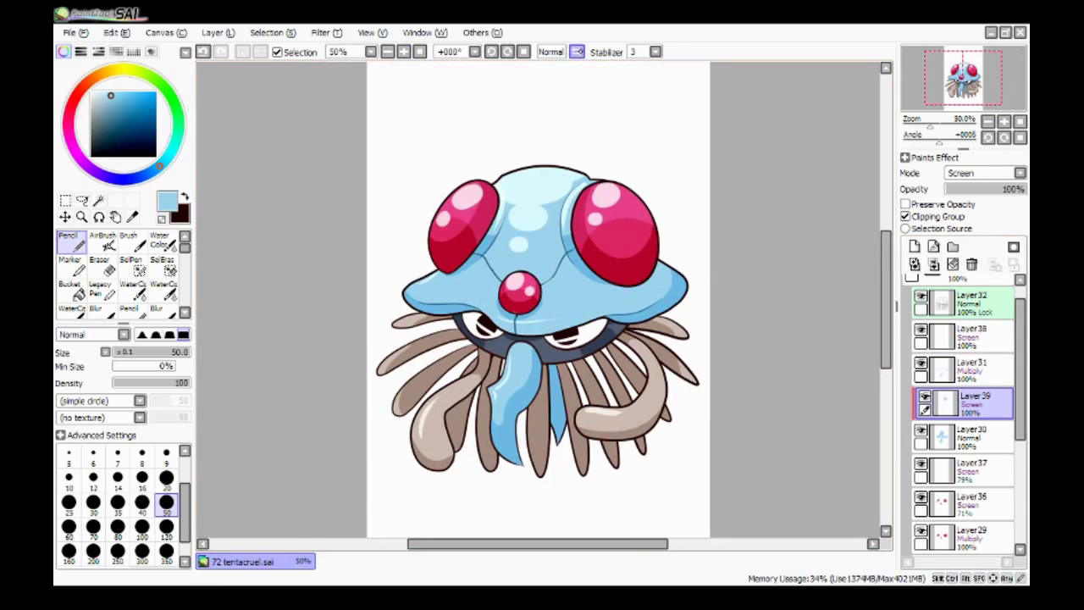